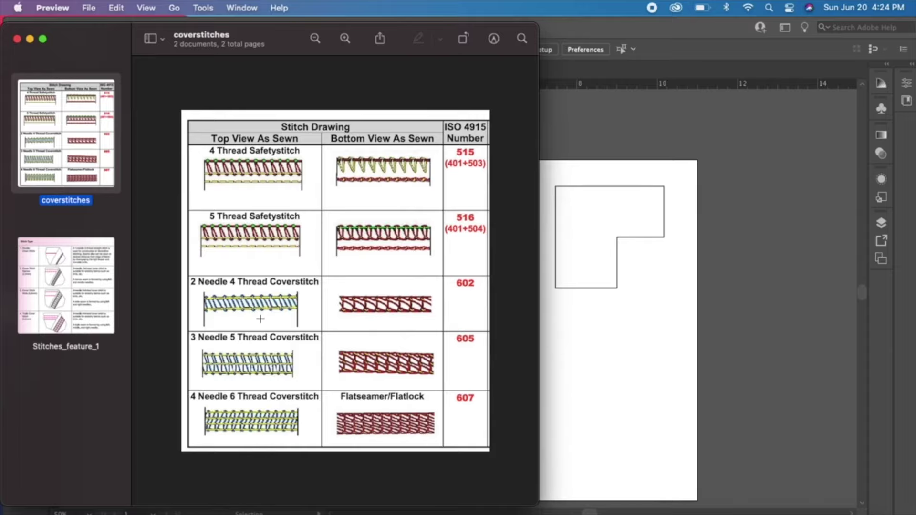
# - Switch from the stitch reference in Preview to Illustrator and stack the Color, Swatches and Brushes panels together at the workspace's upper edge
pyautogui.click(30, 39)
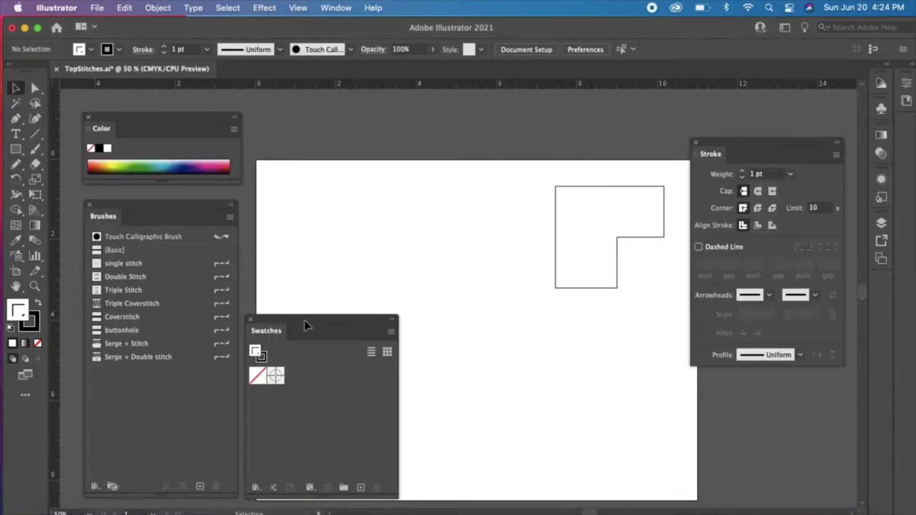
pyautogui.moveTo(306, 326)
pyautogui.mouseDown()
pyautogui.moveTo(317, 307)
pyautogui.moveTo(331, 318)
pyautogui.moveTo(322, 319)
pyautogui.mouseUp()
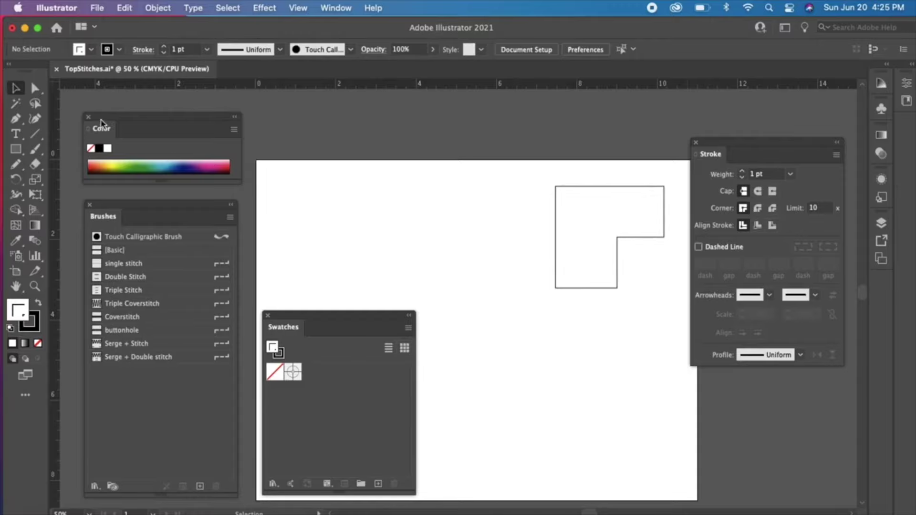
pyautogui.moveTo(147, 130); pyautogui.dragTo(330, 373)
pyautogui.moveTo(281, 336); pyautogui.dragTo(303, 333)
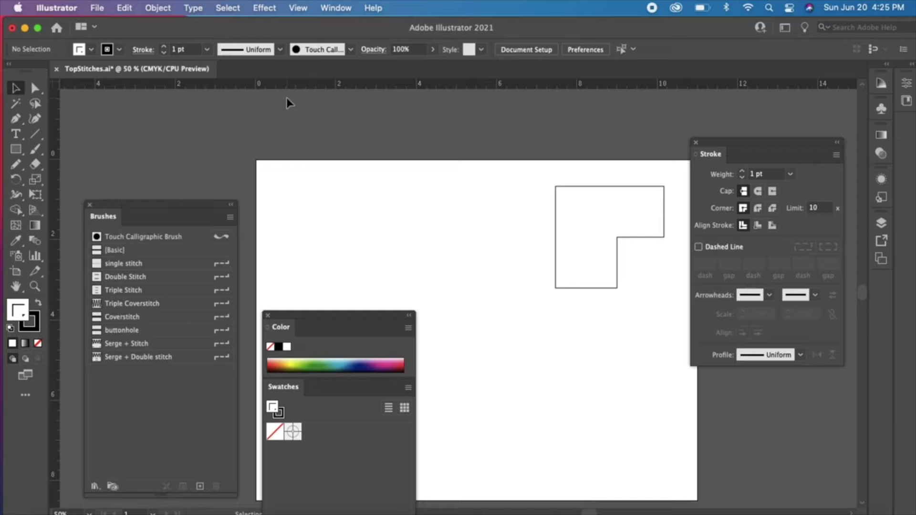
pyautogui.moveTo(266, 323)
pyautogui.mouseDown()
pyautogui.moveTo(258, 243)
pyautogui.moveTo(199, 154)
pyautogui.moveTo(136, 218)
pyautogui.moveTo(126, 215)
pyautogui.moveTo(139, 135)
pyautogui.moveTo(117, 37)
pyautogui.moveTo(119, 99)
pyautogui.mouseUp()
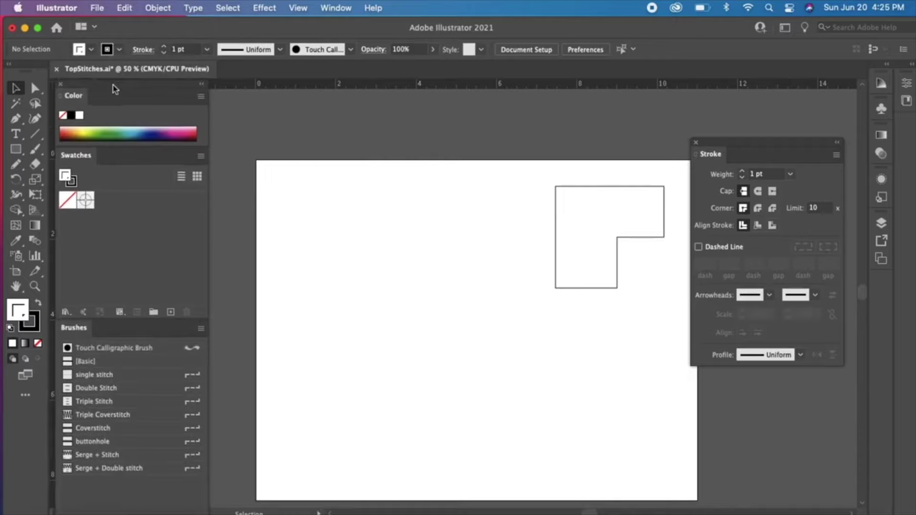
# - Group Brushes and Stroke in a column beside Color and Swatches, and collapse both columns to icons on the empty canvas
pyautogui.moveTo(77, 330)
pyautogui.mouseDown()
pyautogui.moveTo(162, 272)
pyautogui.moveTo(206, 130)
pyautogui.mouseUp()
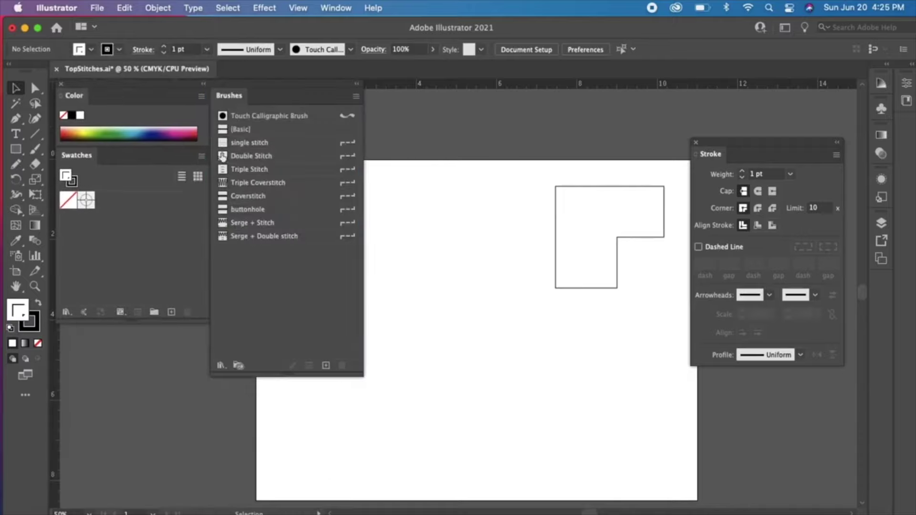
pyautogui.moveTo(721, 156)
pyautogui.mouseDown()
pyautogui.moveTo(608, 176)
pyautogui.moveTo(246, 93)
pyautogui.moveTo(262, 116)
pyautogui.mouseUp()
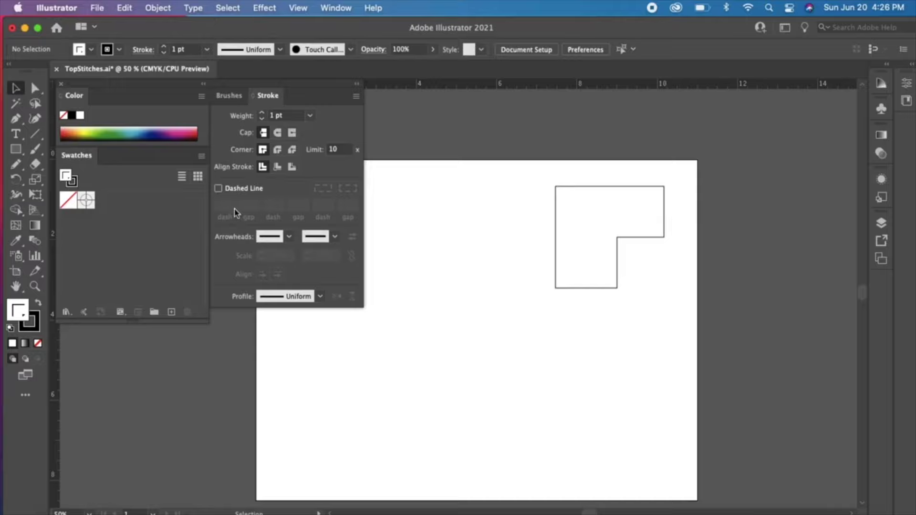
pyautogui.click(203, 84)
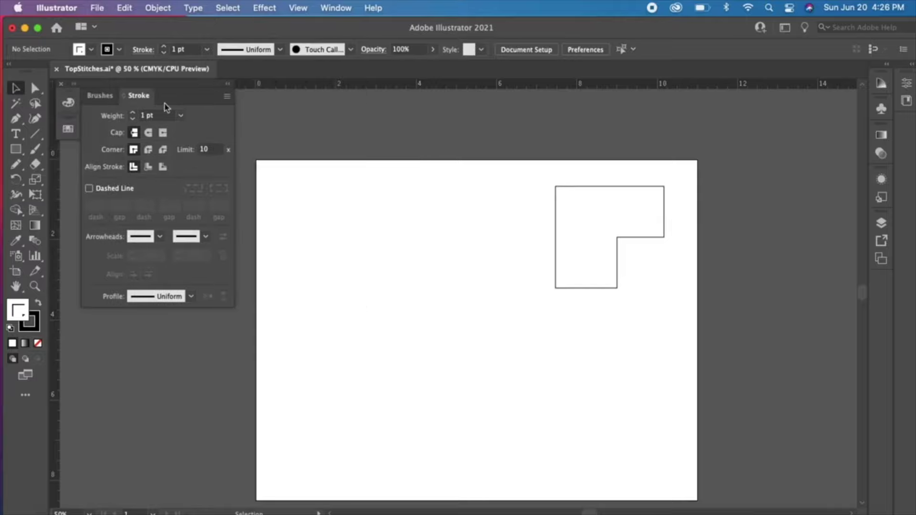
pyautogui.click(228, 84)
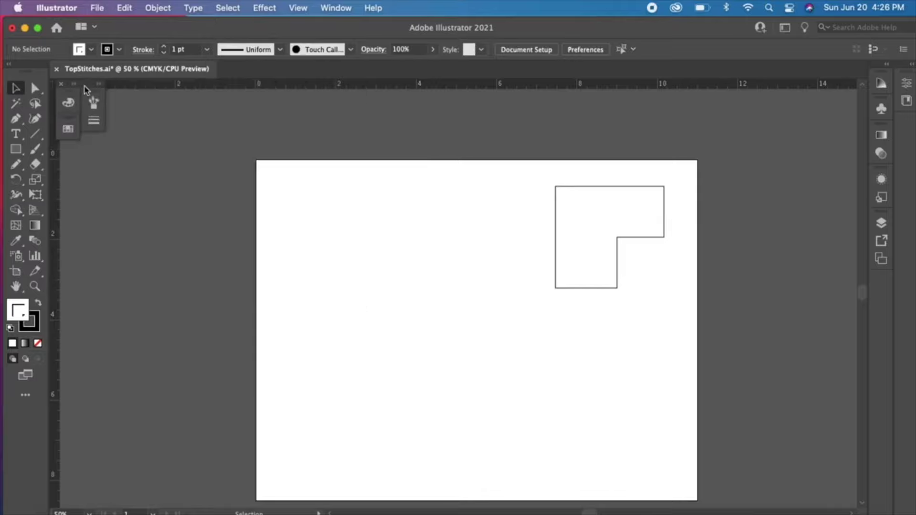
pyautogui.moveTo(85, 86); pyautogui.dragTo(143, 147)
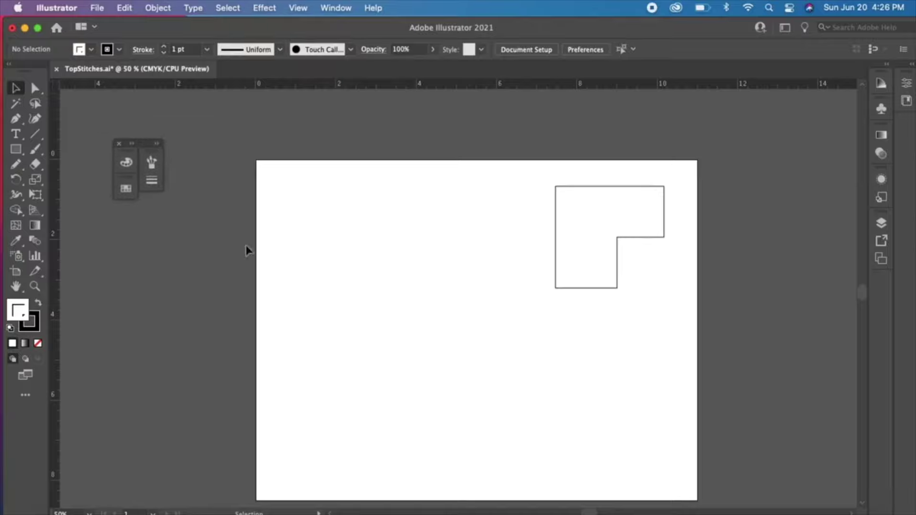
# - Show the document's brushes in Thumbnail View and dismiss the mail notification
pyautogui.click(152, 162)
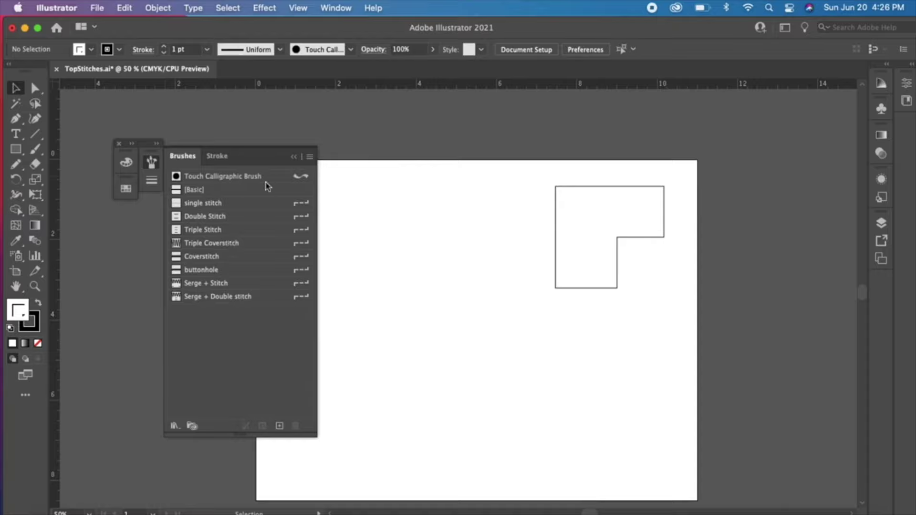
pyautogui.click(260, 193)
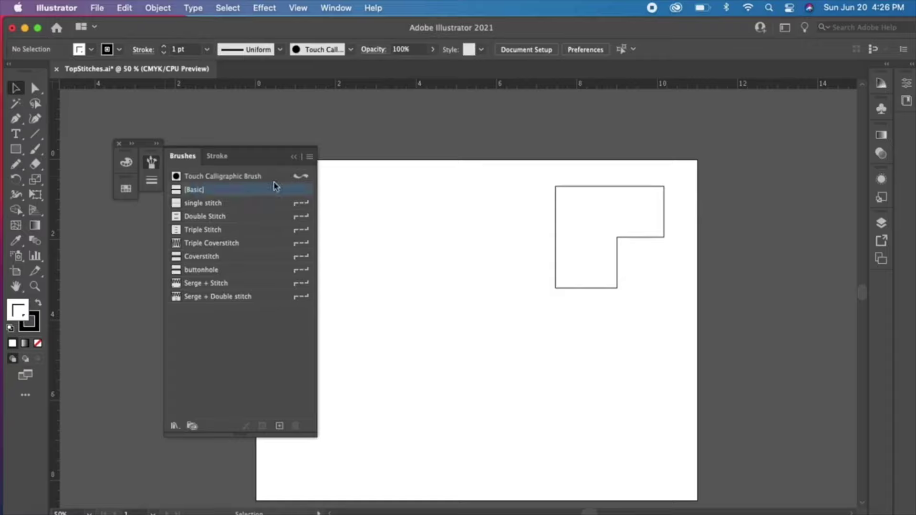
pyautogui.click(311, 158)
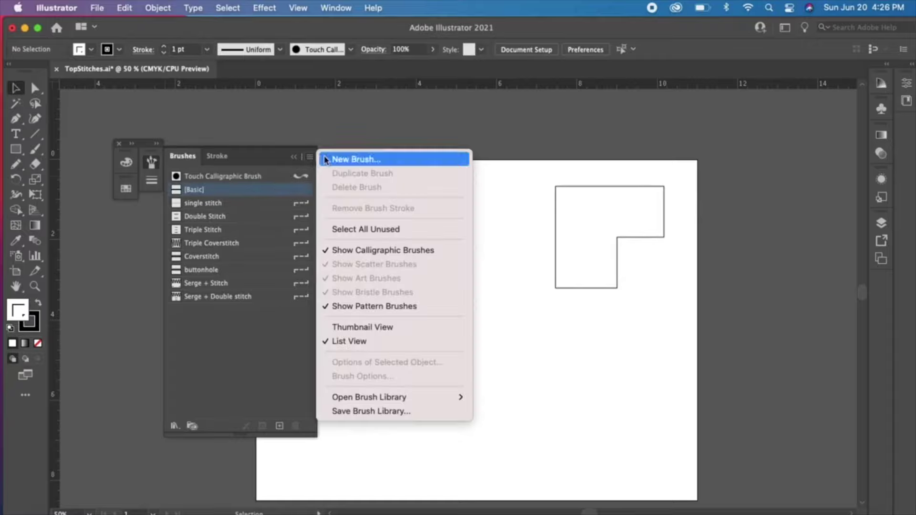
pyautogui.click(358, 329)
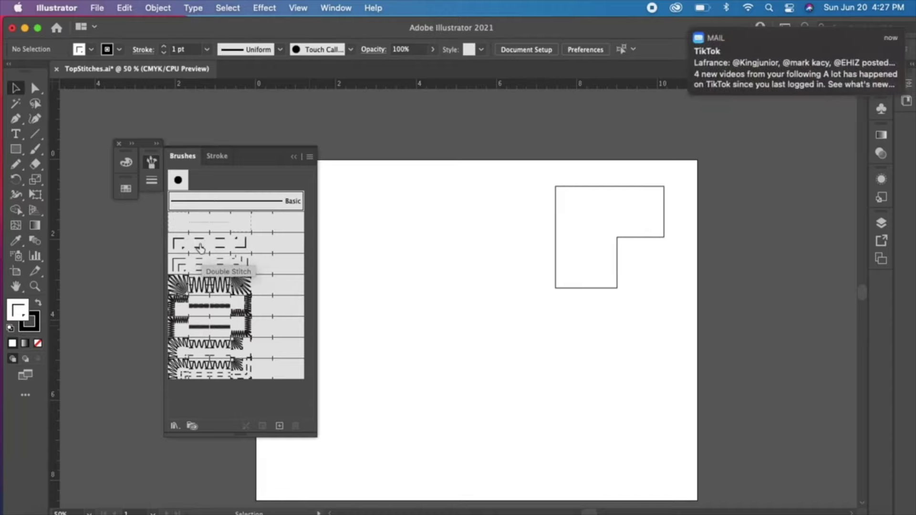
pyautogui.click(693, 31)
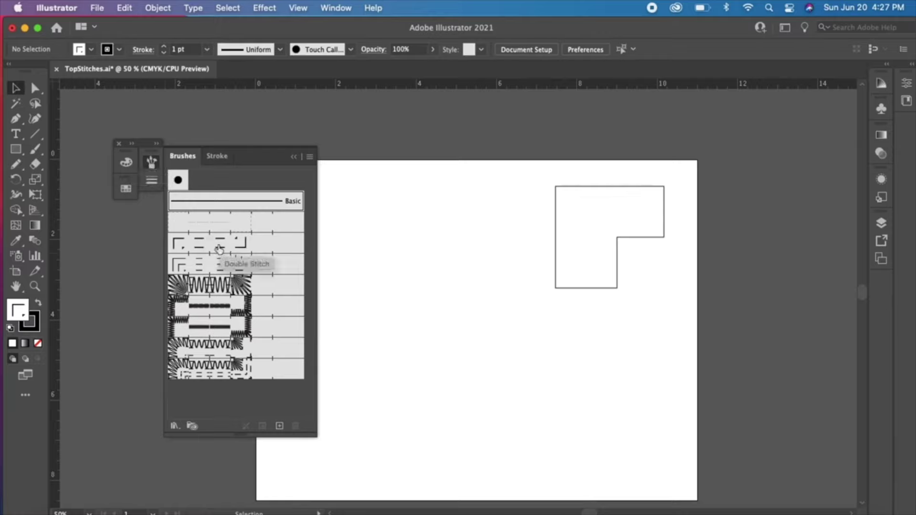
# - Place the Double Stitch brush's tile artwork on the artboard beside the L-shaped path
pyautogui.moveTo(219, 248)
pyautogui.mouseDown()
pyautogui.moveTo(253, 252)
pyautogui.moveTo(382, 213)
pyautogui.moveTo(433, 235)
pyautogui.moveTo(435, 253)
pyautogui.mouseUp()
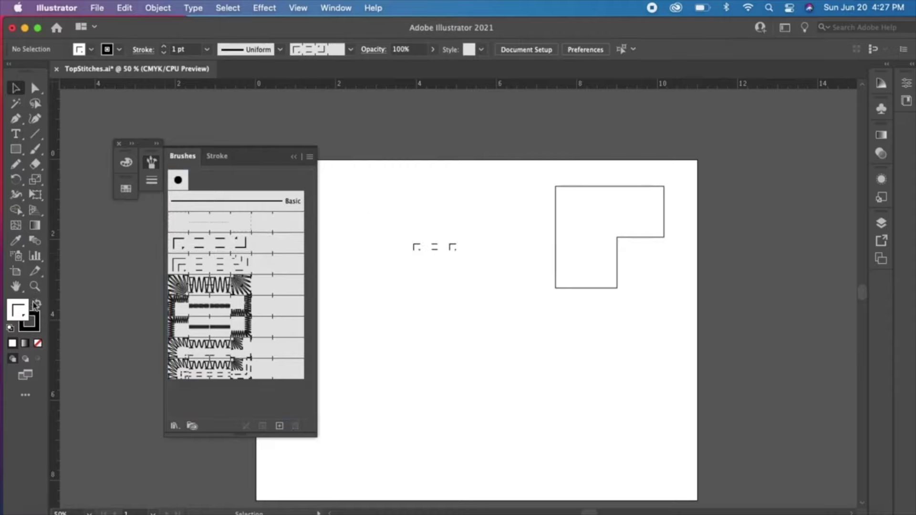
pyautogui.press('z')
pyautogui.moveTo(373, 214); pyautogui.dragTo(496, 182)
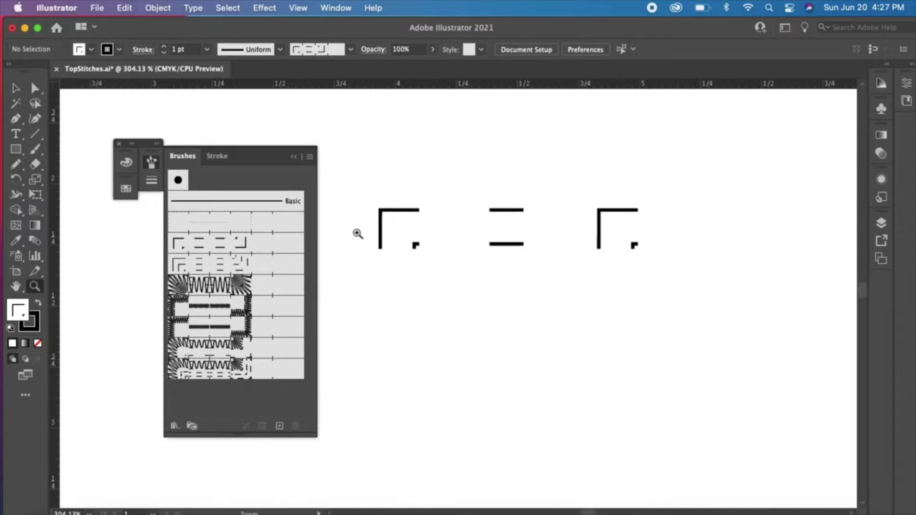
# - Examine the boundaries of the placed stitch tiles in Outline view and return to the normal preview
pyautogui.click(301, 9)
pyautogui.click(302, 29)
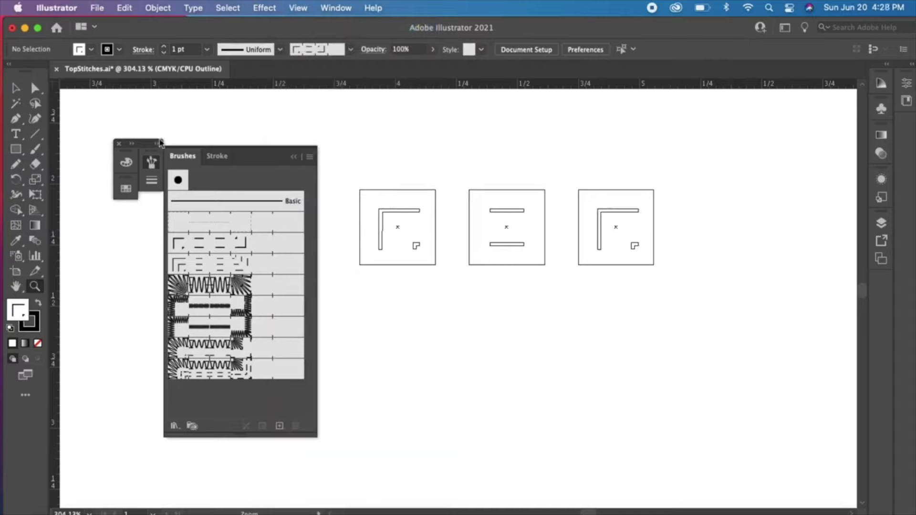
pyautogui.click(17, 91)
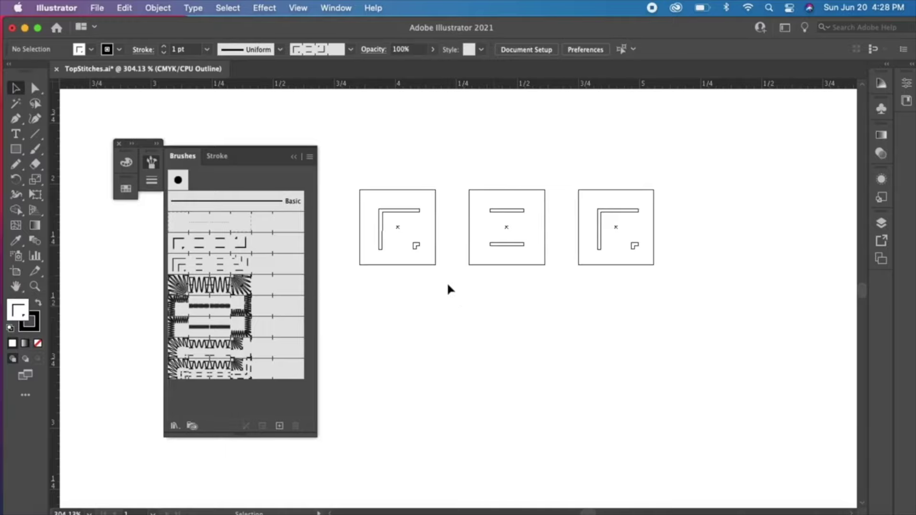
pyautogui.click(304, 9)
pyautogui.click(314, 42)
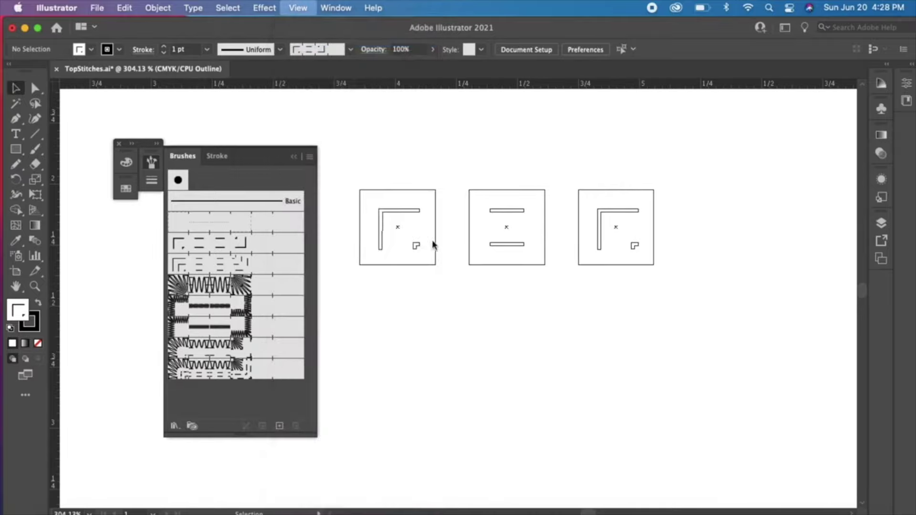
# - Ungroup the placed Double Stitch artwork into its separate tiles
pyautogui.moveTo(405, 143); pyautogui.dragTo(637, 318)
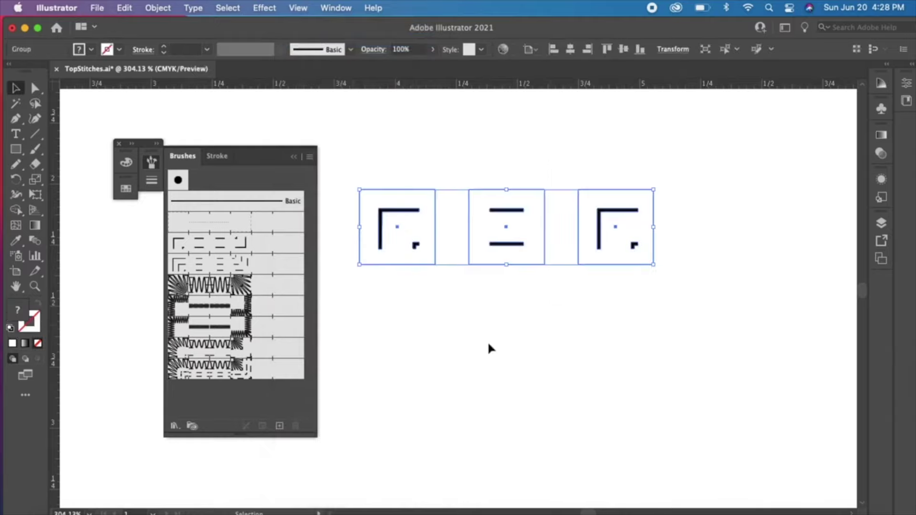
pyautogui.rightClick(408, 155)
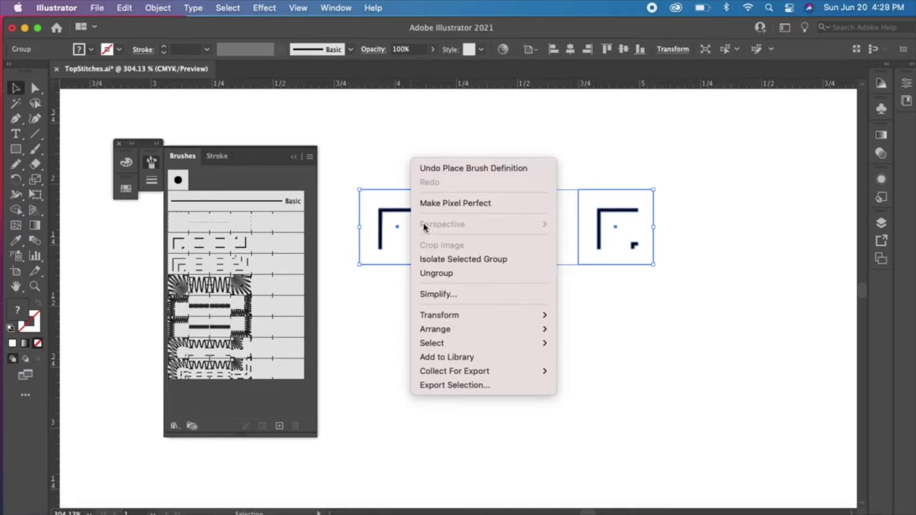
pyautogui.click(428, 273)
pyautogui.click(428, 286)
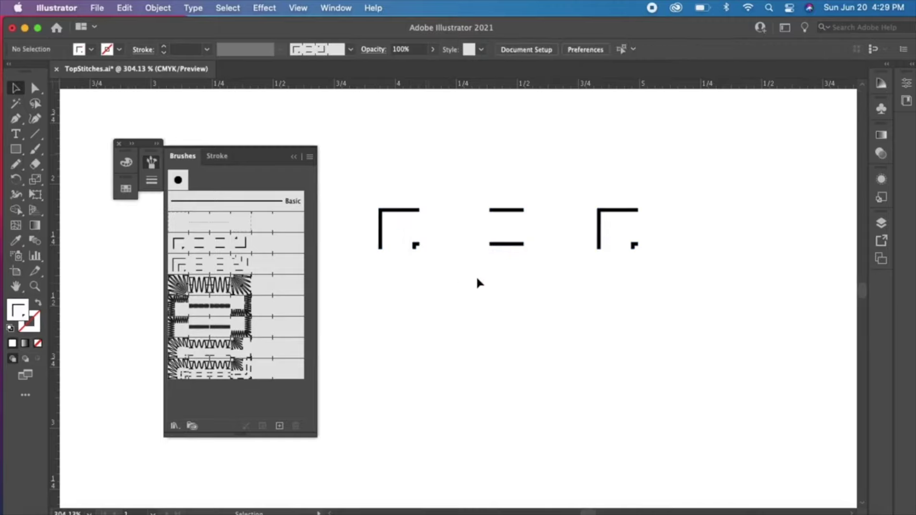
# - Select the side and corner tiles one at a time to examine them as separate groups
pyautogui.click(503, 211)
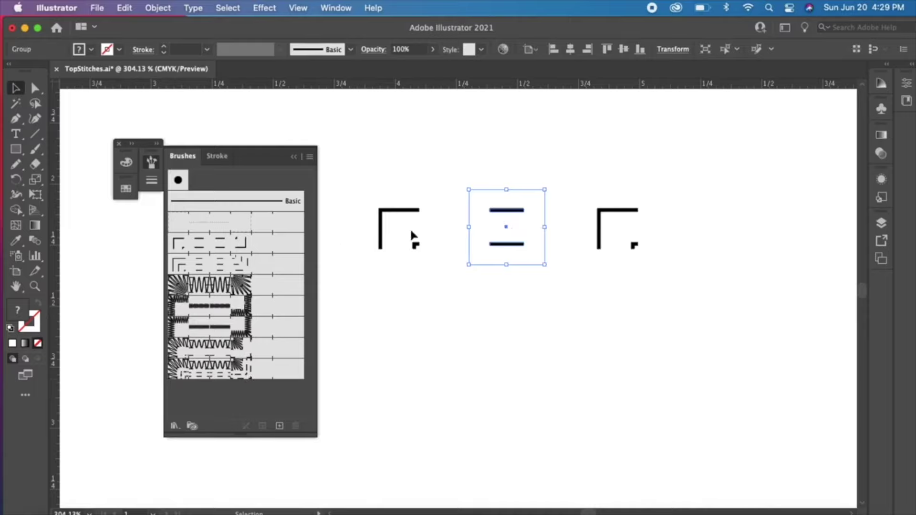
pyautogui.moveTo(429, 291); pyautogui.dragTo(395, 200)
pyautogui.moveTo(639, 296); pyautogui.dragTo(582, 195)
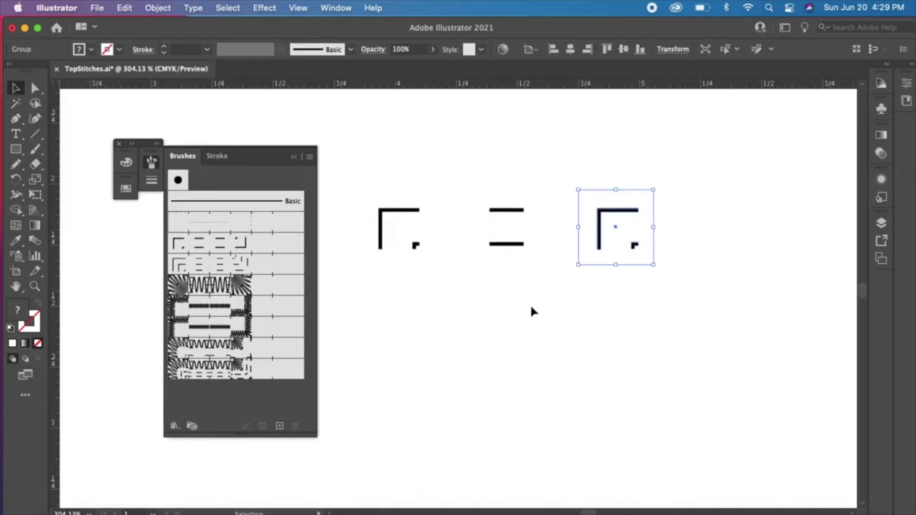
pyautogui.click(516, 308)
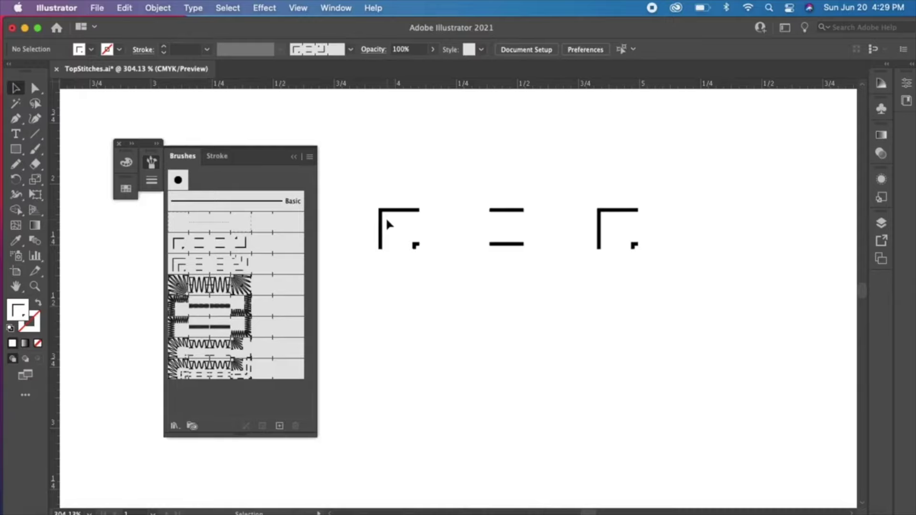
pyautogui.moveTo(443, 304); pyautogui.dragTo(391, 174)
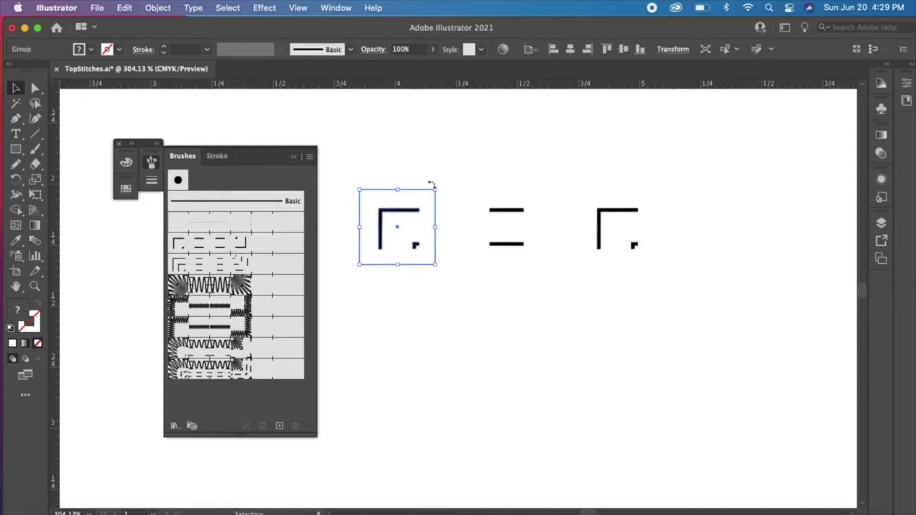
pyautogui.click(525, 310)
# - Create a new Pattern Brush from the middle double-line tile
pyautogui.moveTo(534, 313); pyautogui.dragTo(495, 166)
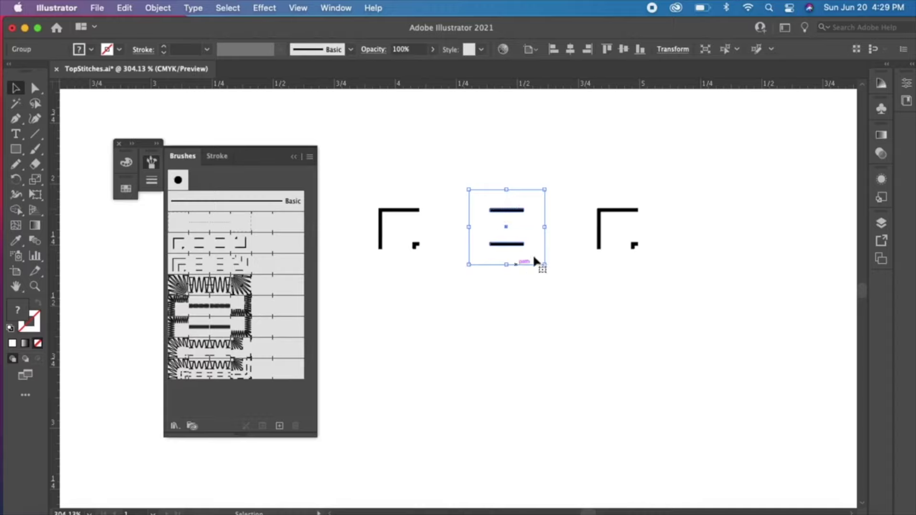
pyautogui.moveTo(492, 244); pyautogui.dragTo(297, 412)
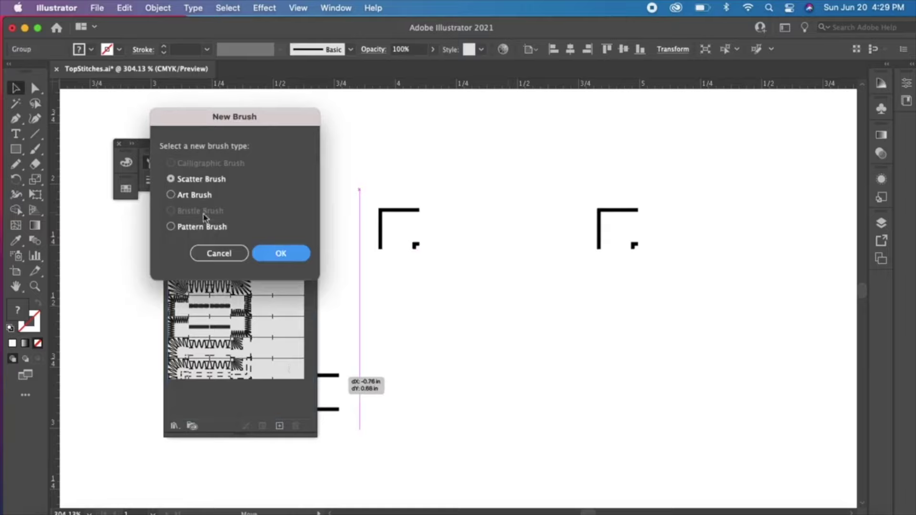
pyautogui.click(195, 228)
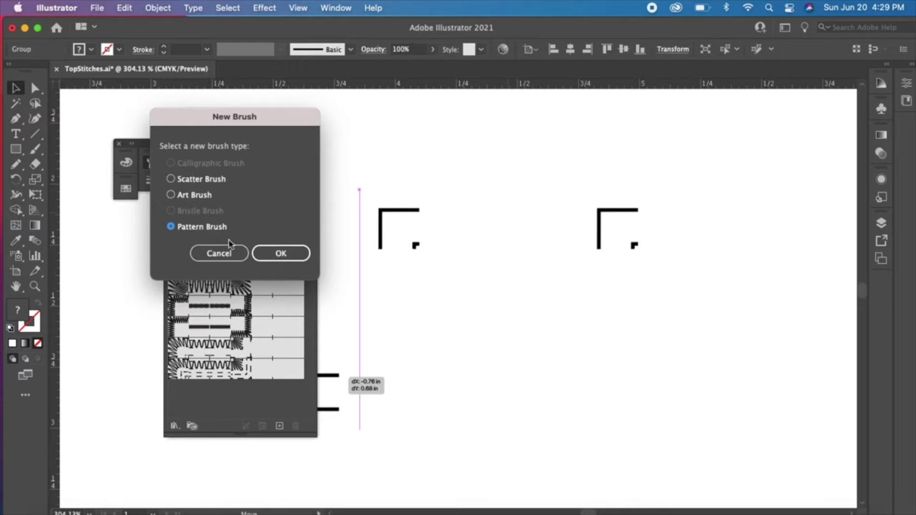
pyautogui.click(295, 255)
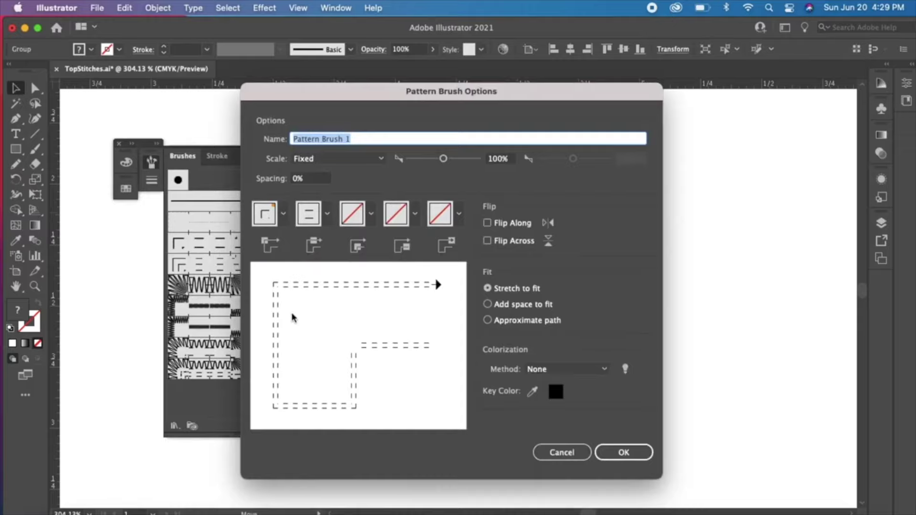
# - Try the Auto-Between and Auto-Centered outer corner tiles for the brush and return to Auto-Sliced
pyautogui.click(284, 214)
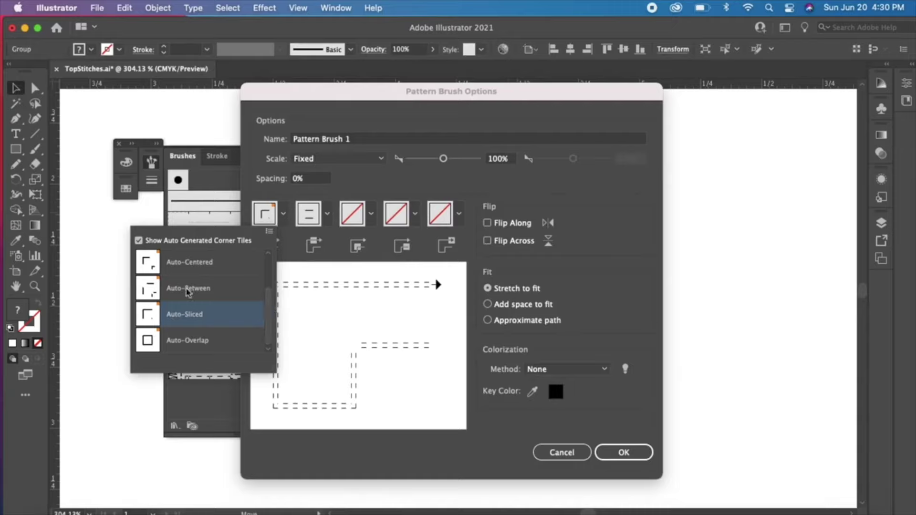
pyautogui.click(191, 294)
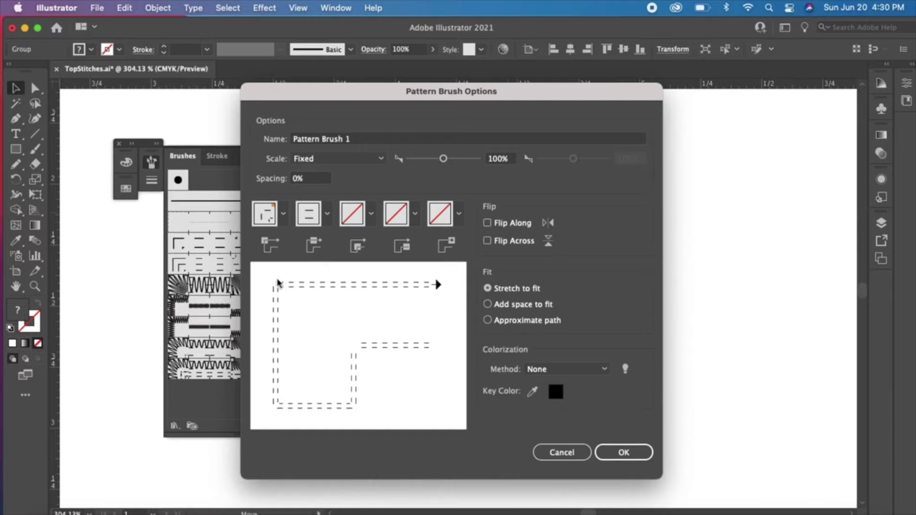
pyautogui.click(283, 213)
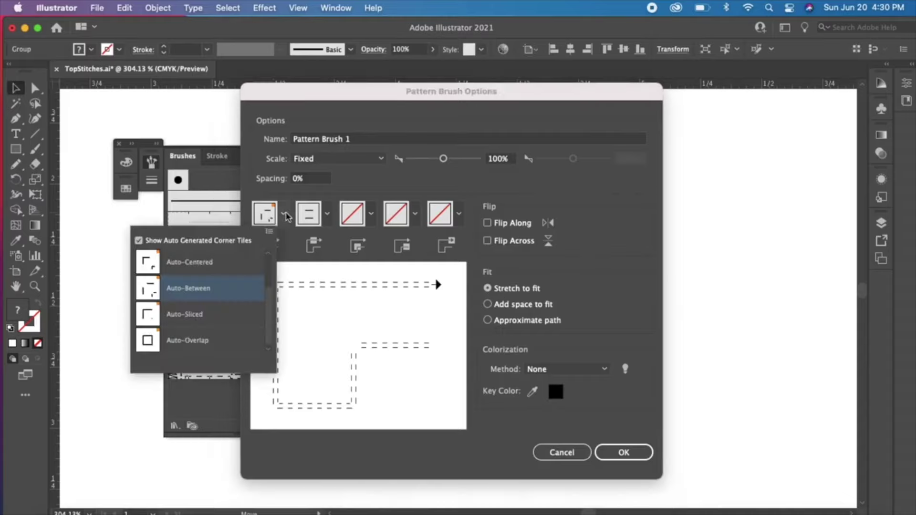
pyautogui.click(216, 267)
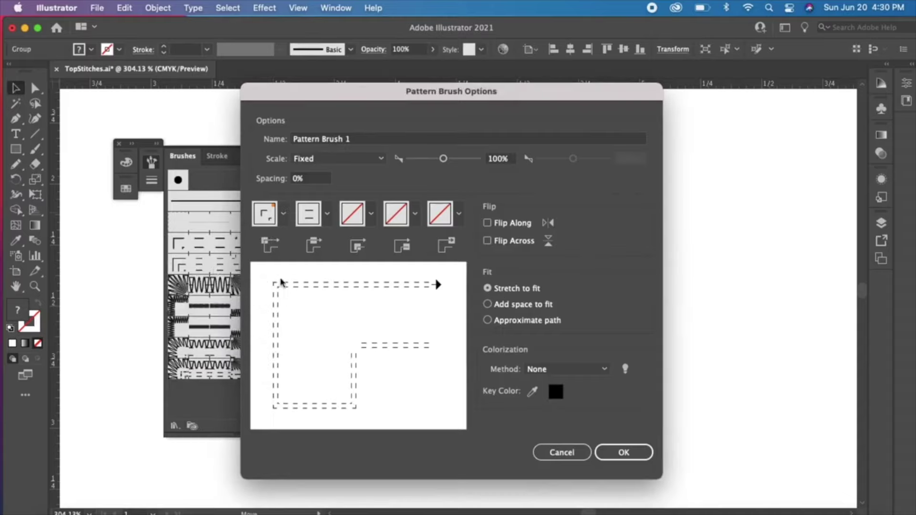
pyautogui.click(283, 213)
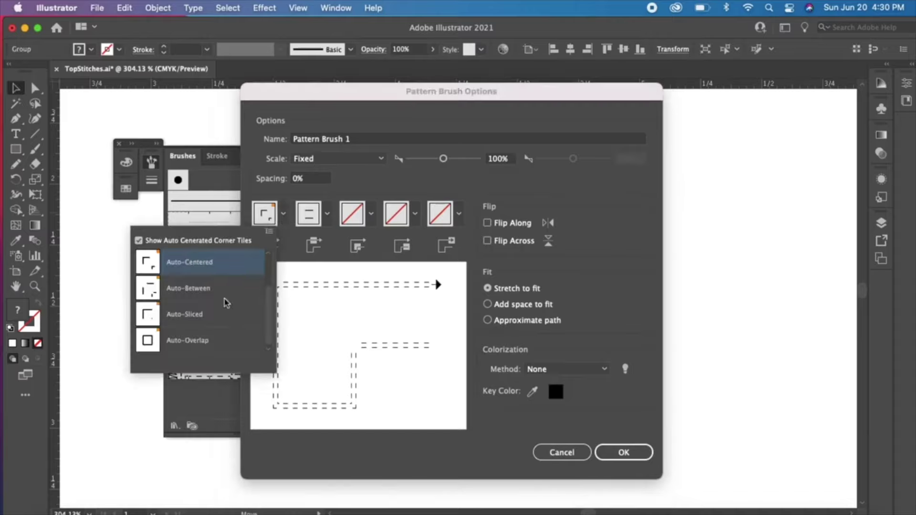
pyautogui.click(205, 321)
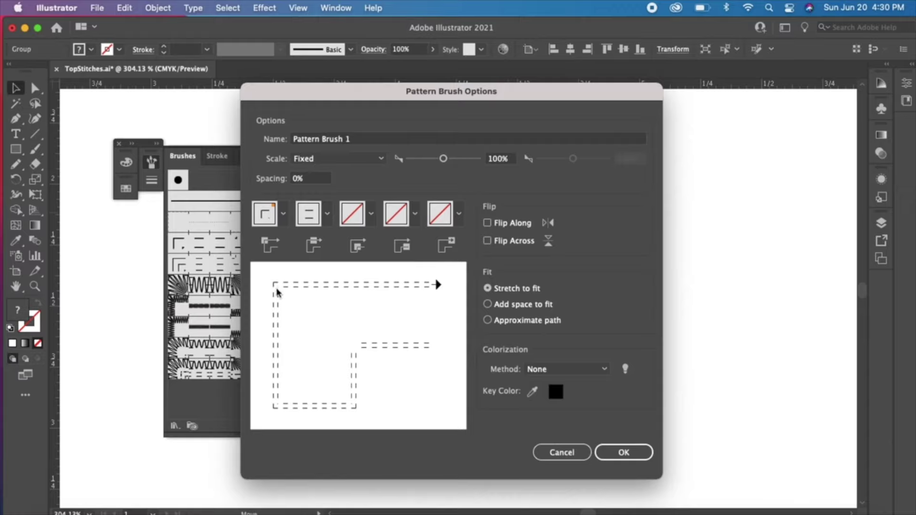
pyautogui.click(284, 222)
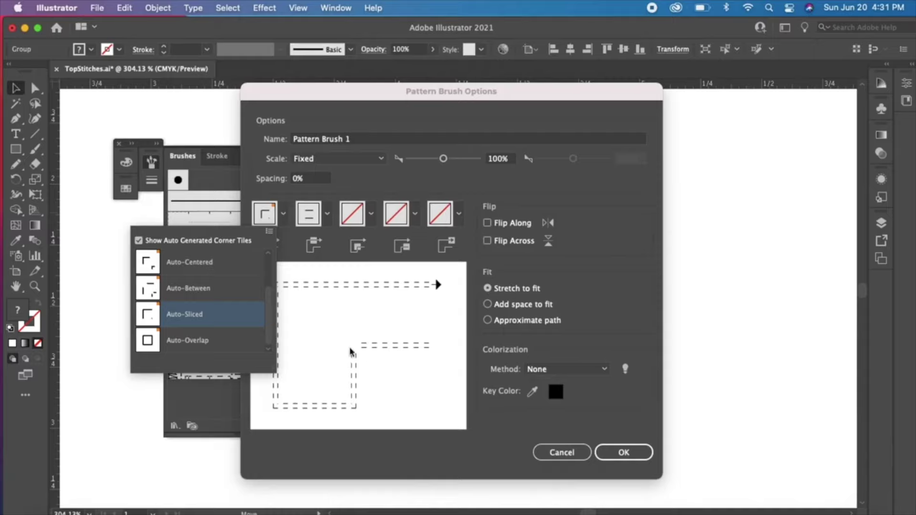
pyautogui.click(291, 245)
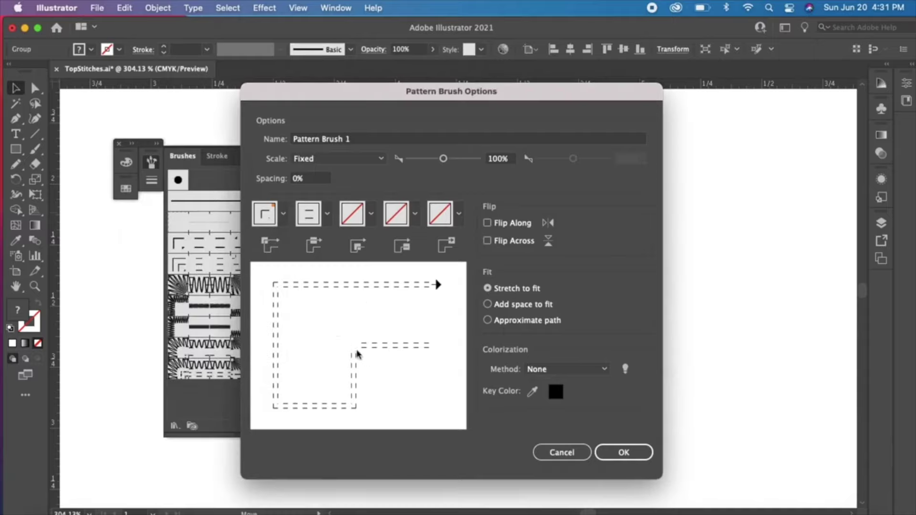
# - Set the brush's inner corner tile to Auto-Centered, comparing it with Auto-Between, and confirm the new pattern brush
pyautogui.click(372, 215)
pyautogui.scroll(-2, 357, 307)
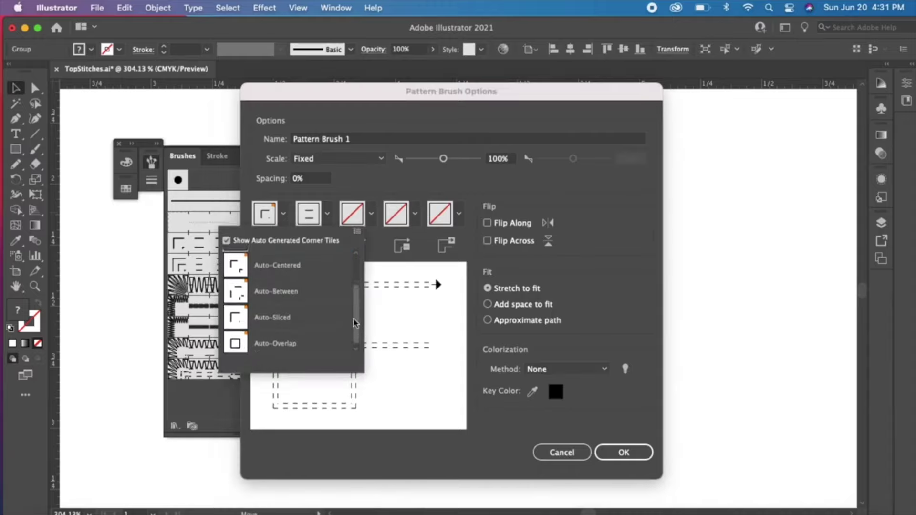
pyautogui.moveTo(354, 319); pyautogui.dragTo(351, 336)
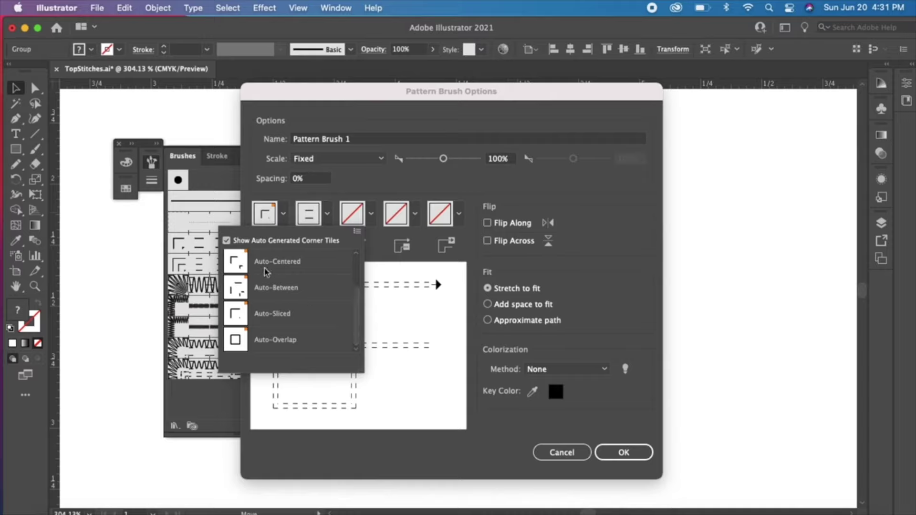
pyautogui.click(235, 263)
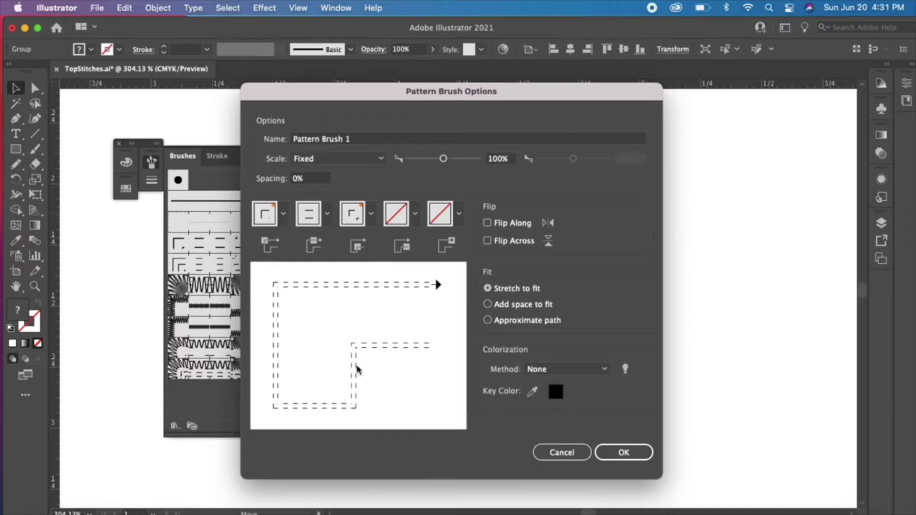
pyautogui.click(371, 216)
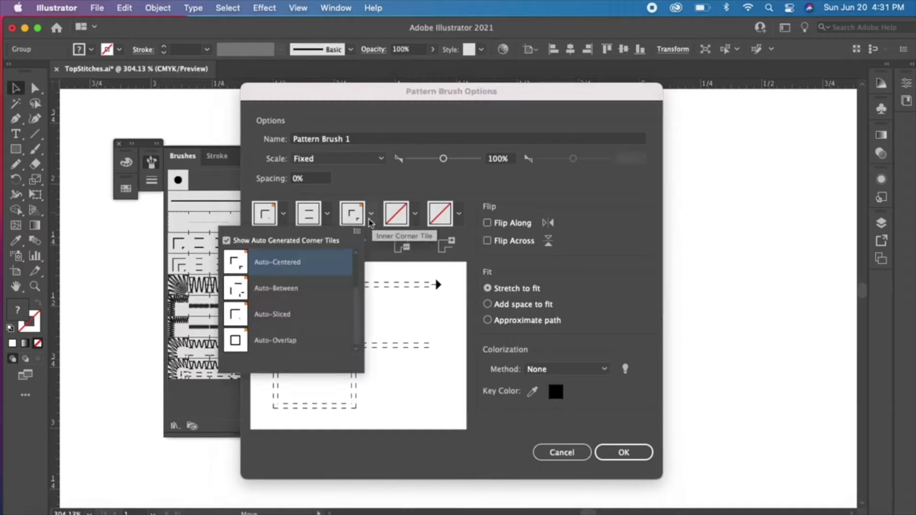
pyautogui.click(275, 293)
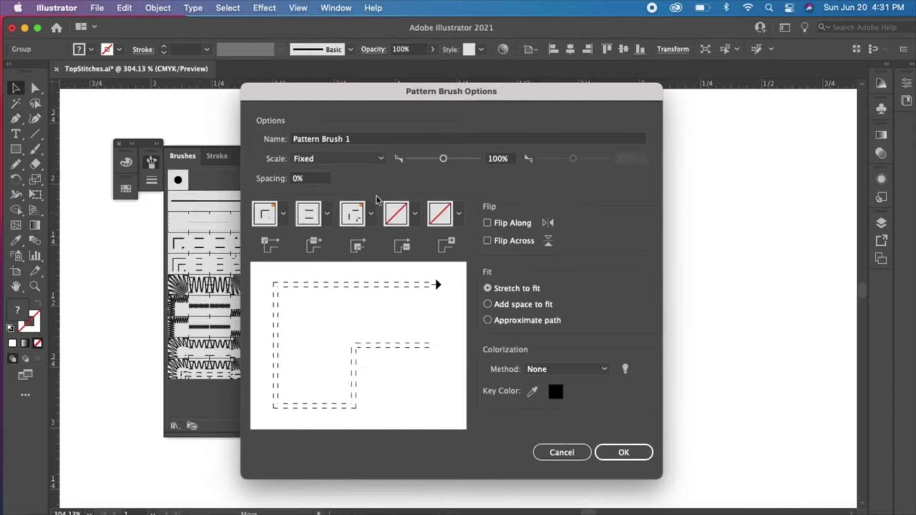
pyautogui.click(371, 213)
pyautogui.click(276, 263)
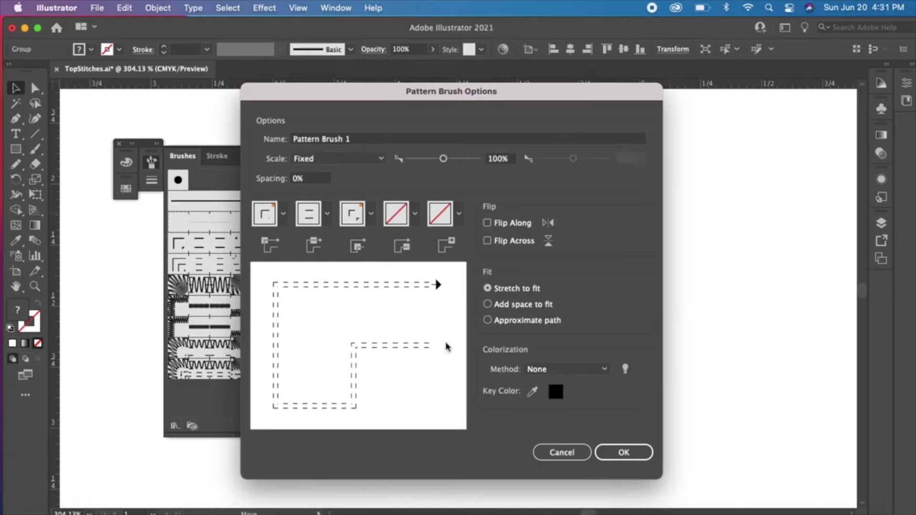
pyautogui.click(611, 455)
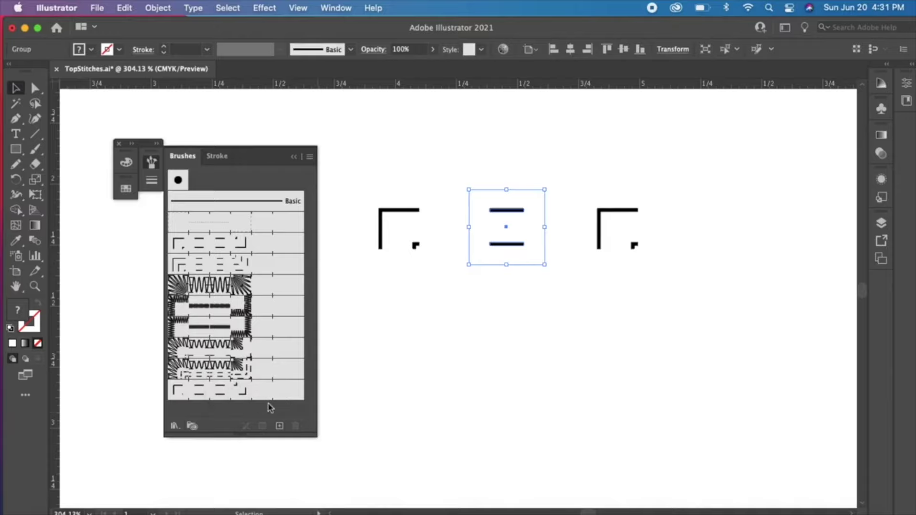
# - Rename the new pattern brush as test
pyautogui.doubleClick(276, 394)
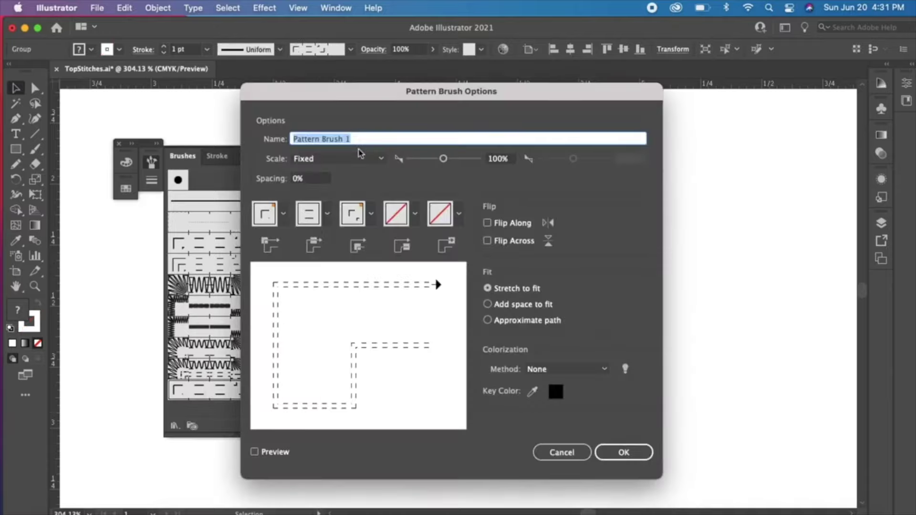
pyautogui.write('test')
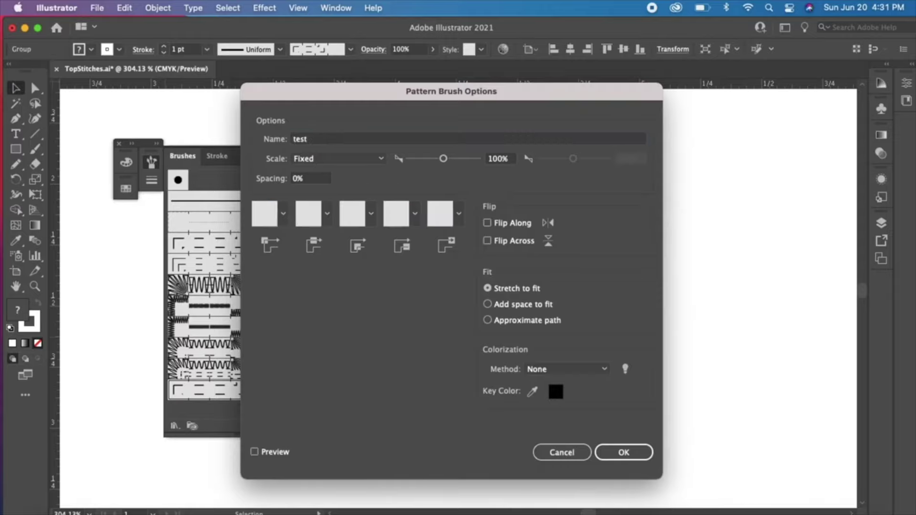
pyautogui.press('Return')
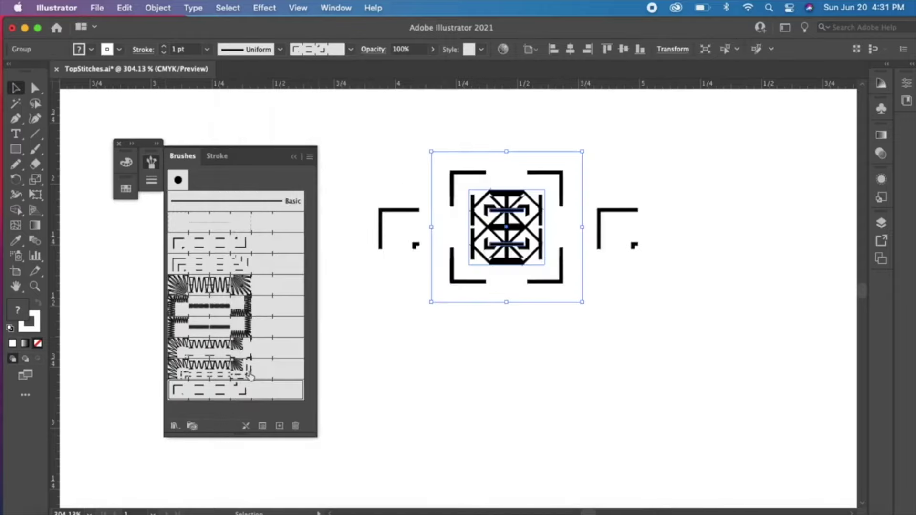
# - Display the brushes as a named list to check their names and return to thumbnail view
pyautogui.click(310, 157)
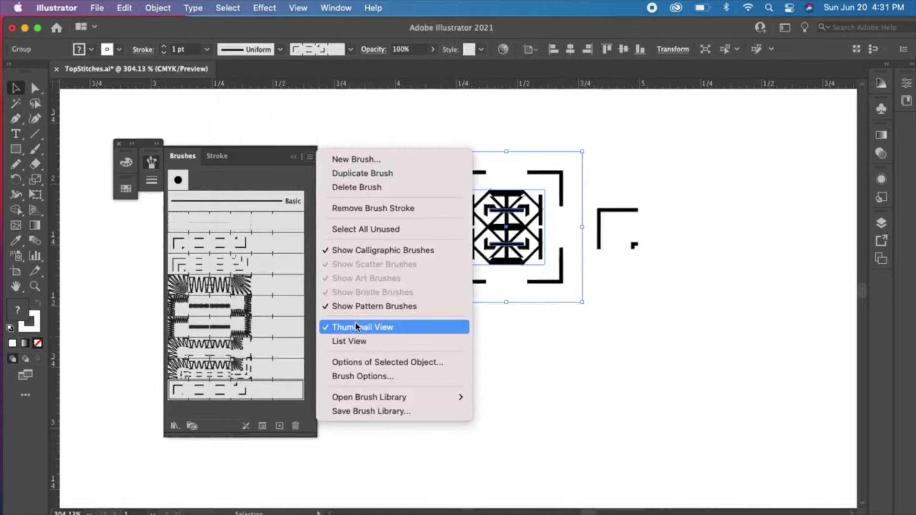
pyautogui.click(357, 341)
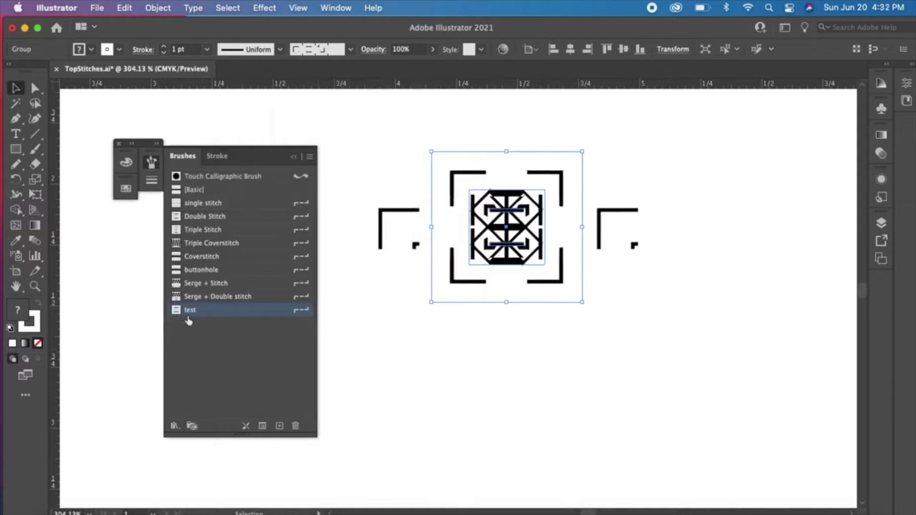
pyautogui.click(310, 158)
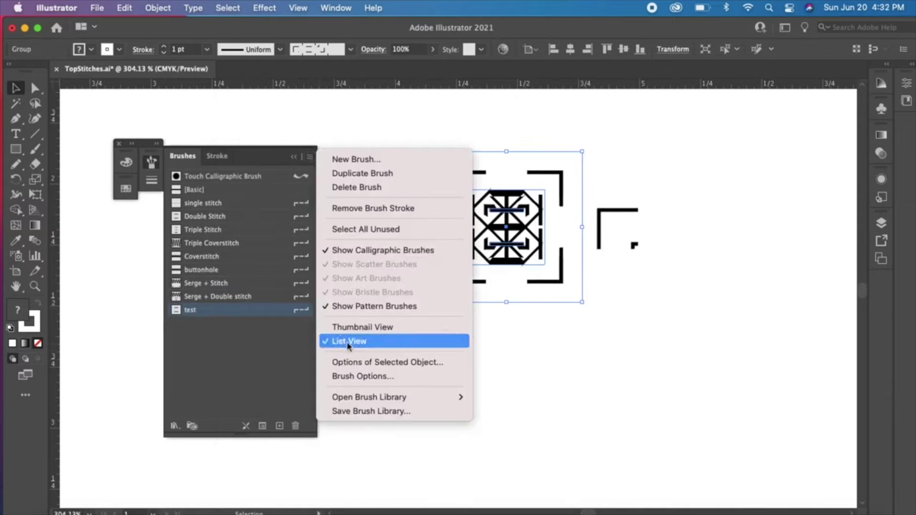
pyautogui.click(359, 329)
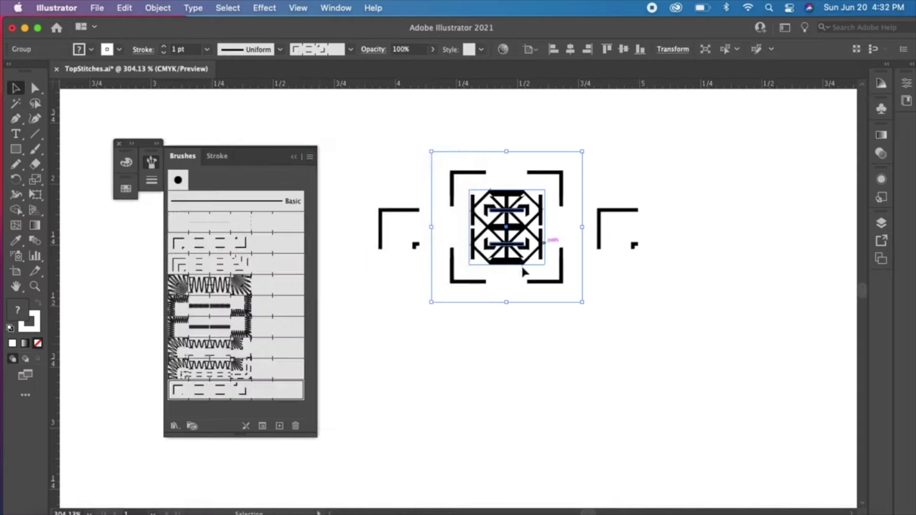
# - Undo the brush strokes applied to the middle double-line tile and deselect it
pyautogui.click(266, 204)
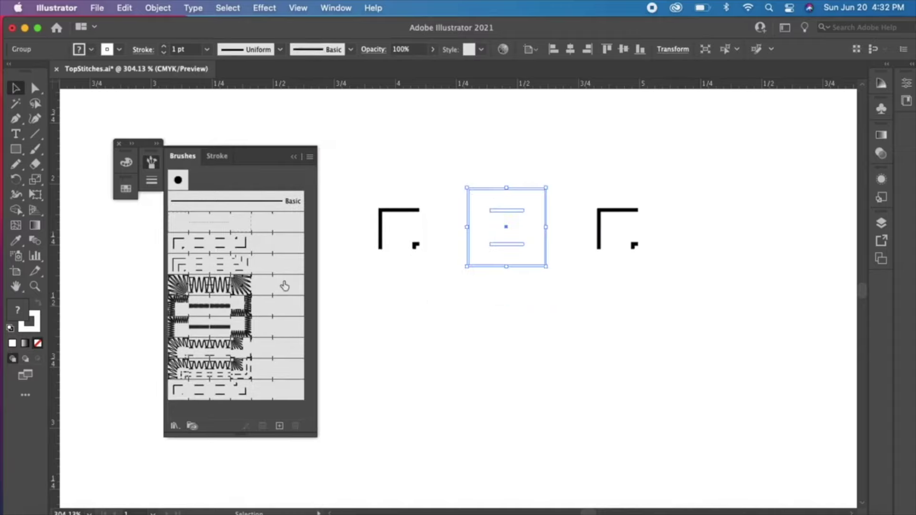
pyautogui.press('cmd+z')
pyautogui.press('super+z')
pyautogui.click(377, 371)
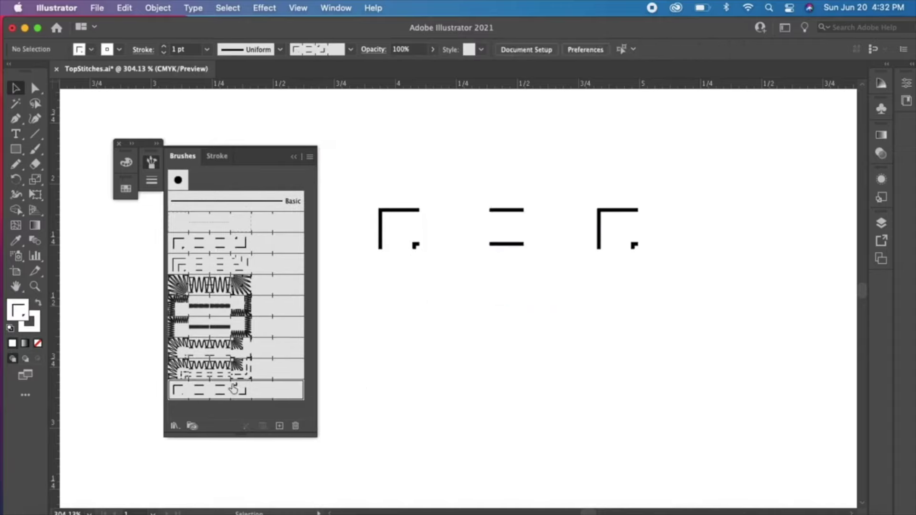
# - Apply the test pattern brush to the L-shaped path beside the stitch tiles
pyautogui.press('super+minus')
pyautogui.press('super+minus')
pyautogui.press('super+minus')
pyautogui.press('super+minus')
pyautogui.press('super+minus')
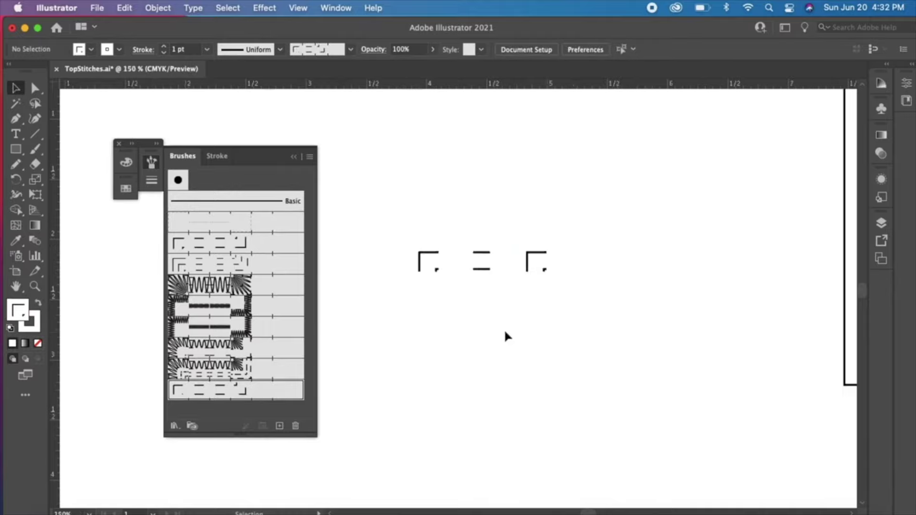
pyautogui.moveTo(538, 313); pyautogui.dragTo(389, 286)
pyautogui.press('super+plus')
pyautogui.press('super+plus')
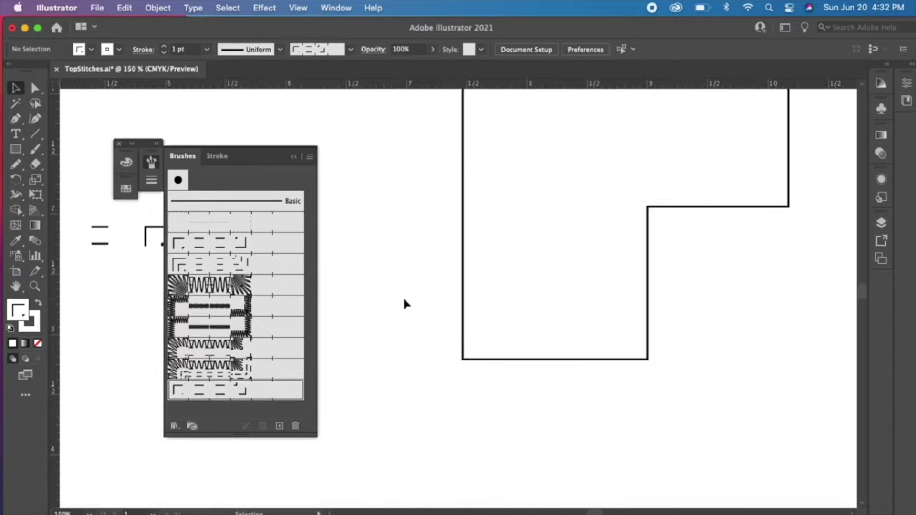
pyautogui.moveTo(425, 217); pyautogui.dragTo(386, 303)
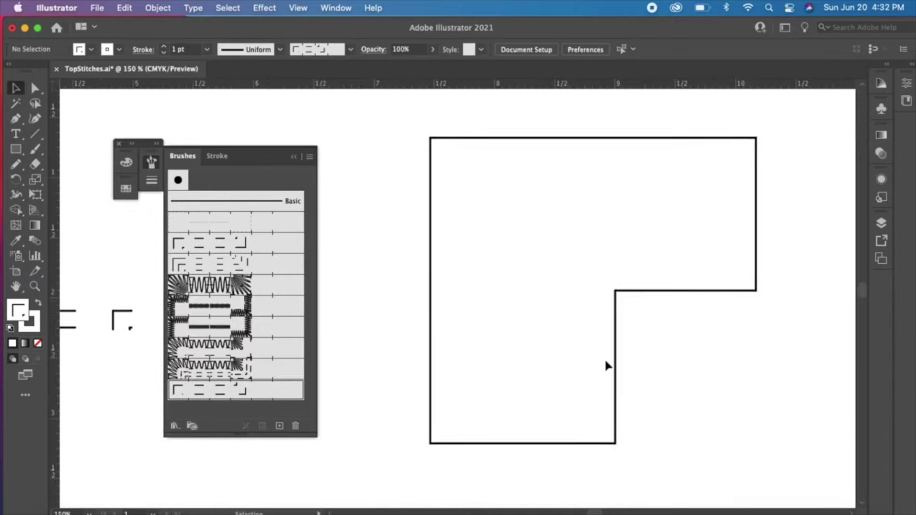
pyautogui.moveTo(386, 208); pyautogui.dragTo(482, 239)
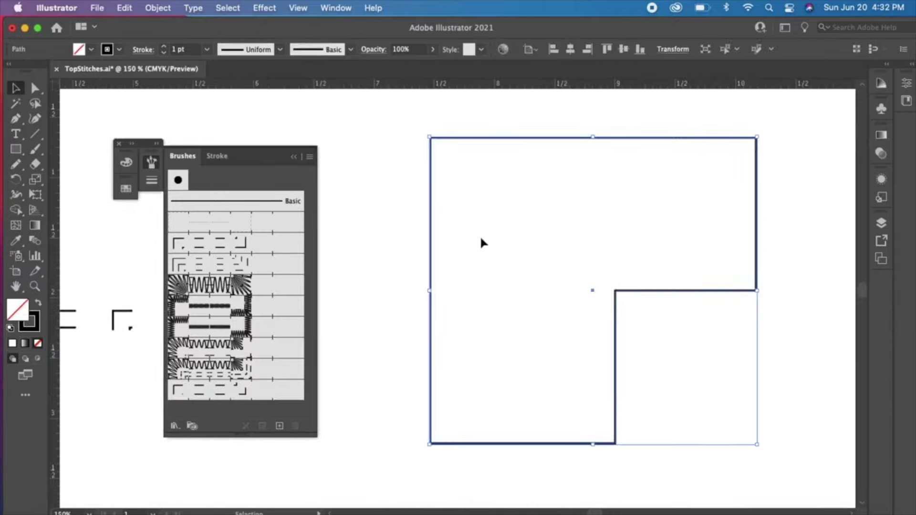
pyautogui.click(256, 395)
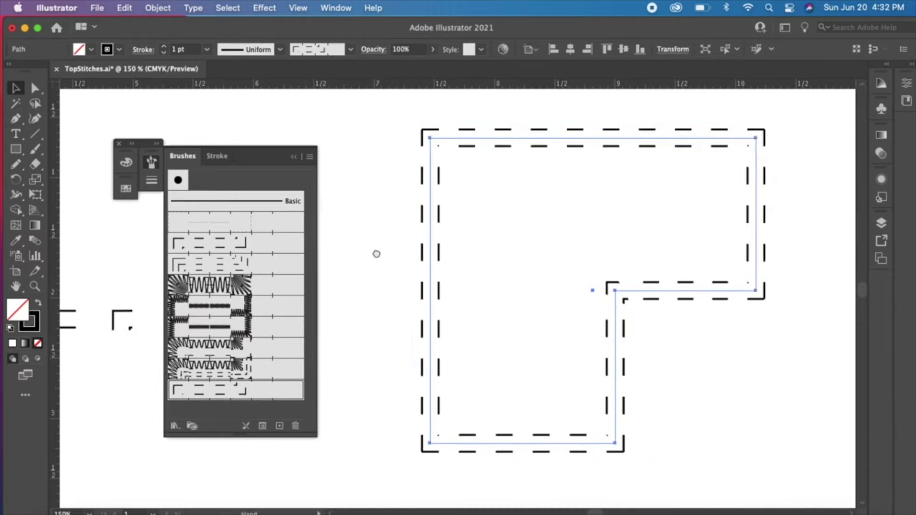
# - Place the test brush's tile artwork on the canvas above the original stitch tiles and deselect it for comparison
pyautogui.hscroll(-10, 377, 256)
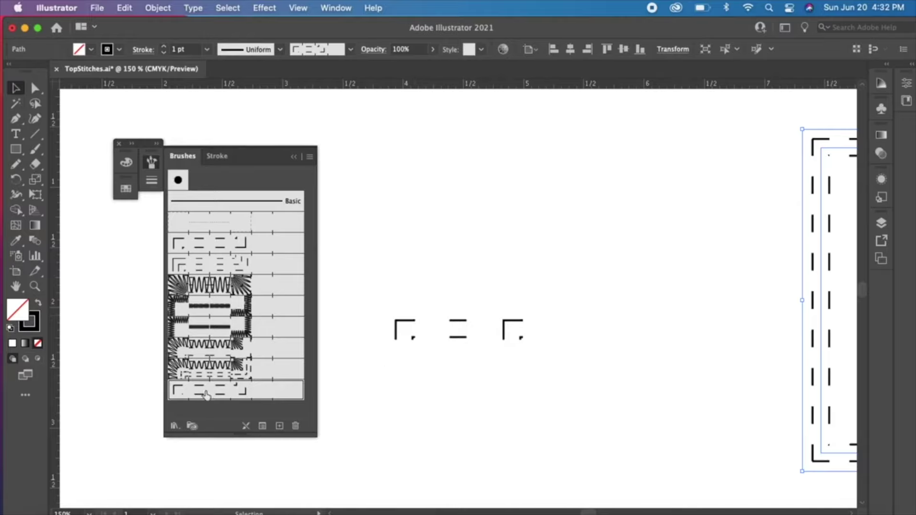
pyautogui.moveTo(236, 390)
pyautogui.mouseDown()
pyautogui.moveTo(429, 274)
pyautogui.moveTo(436, 284)
pyautogui.moveTo(465, 281)
pyautogui.moveTo(458, 298)
pyautogui.mouseUp()
pyautogui.press('z')
pyautogui.moveTo(368, 248); pyautogui.dragTo(533, 240)
pyautogui.press('space')
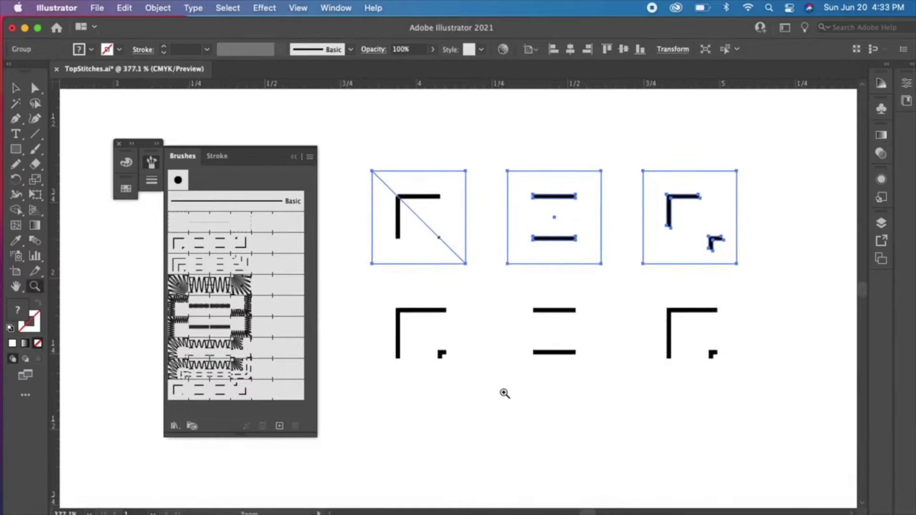
pyautogui.press('v')
pyautogui.click(411, 201)
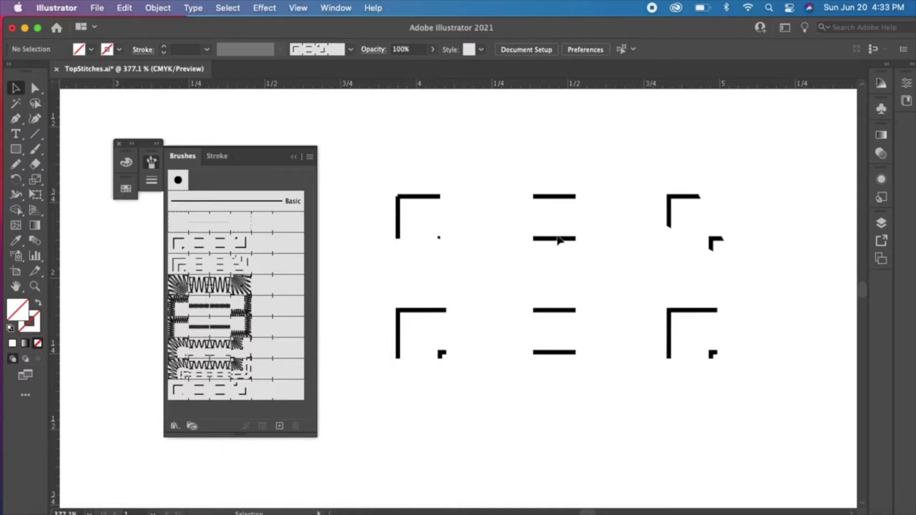
# - Apply the zigzag-and-double-line pattern brush with short corner tiles to the L-shaped path
pyautogui.press('super+minus')
pyautogui.press('super+minus')
pyautogui.press('super+minus')
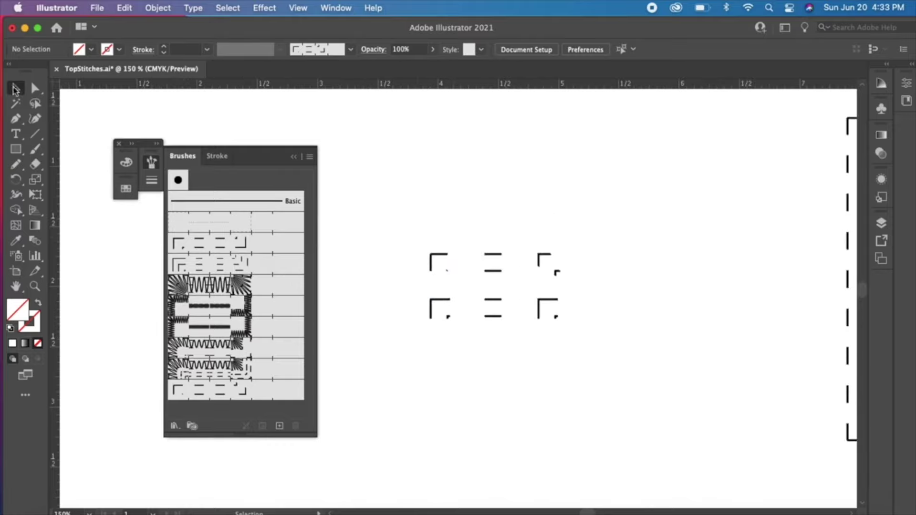
pyautogui.moveTo(781, 288); pyautogui.dragTo(484, 296)
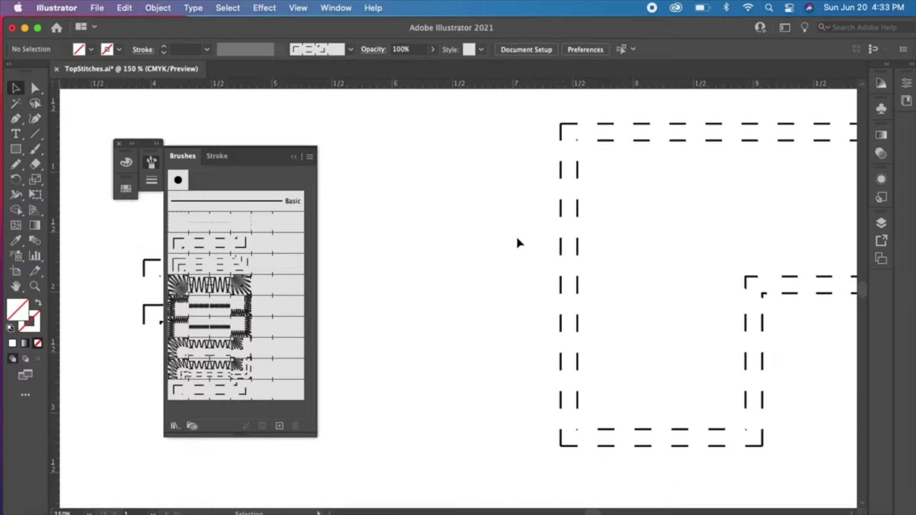
pyautogui.moveTo(517, 243); pyautogui.dragTo(593, 269)
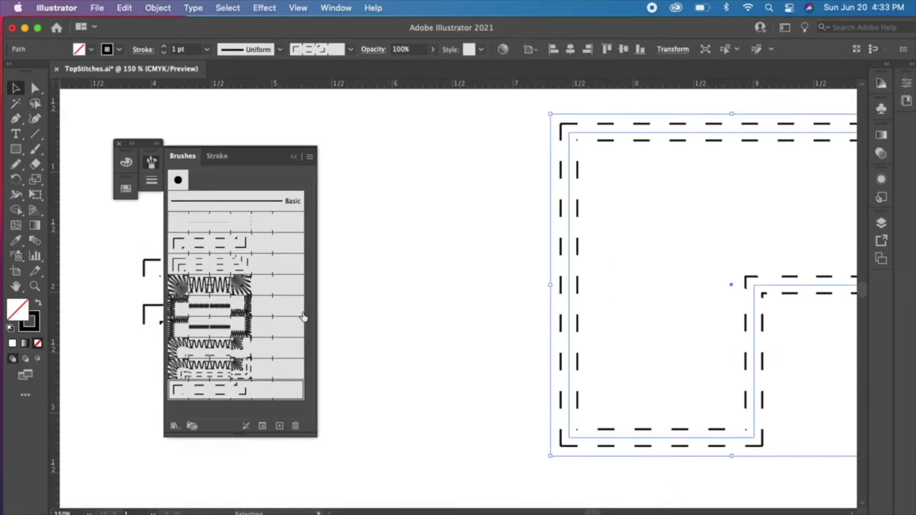
pyautogui.click(220, 315)
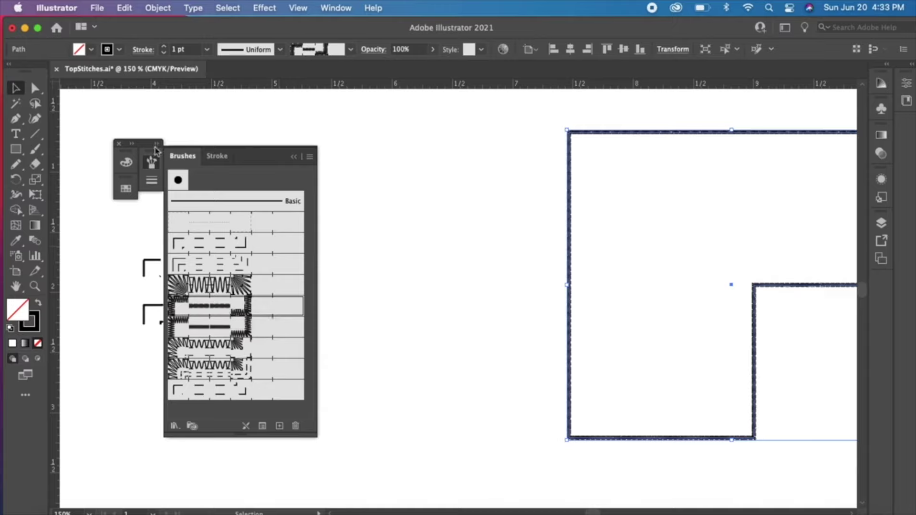
# - Try a 5 pt stroke weight on the L-shaped path and settle on 3 pt
pyautogui.click(152, 182)
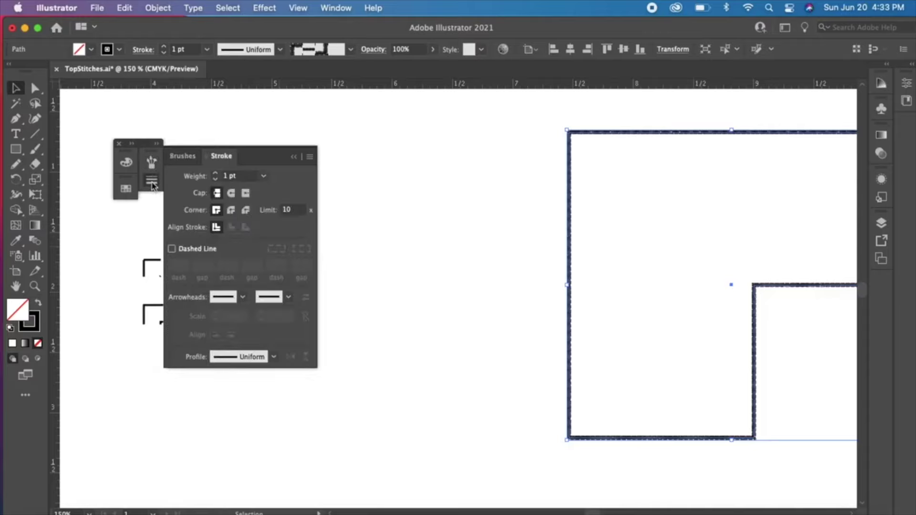
pyautogui.click(264, 175)
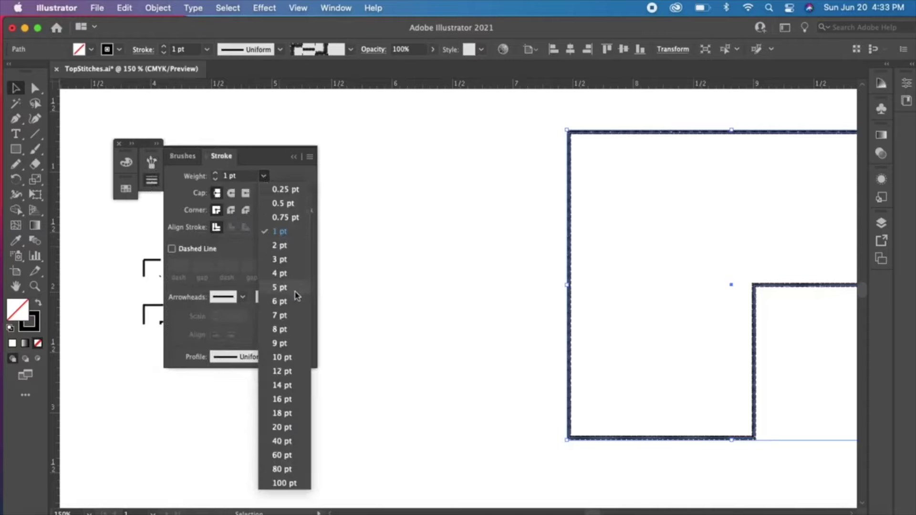
pyautogui.click(295, 292)
pyautogui.click(264, 176)
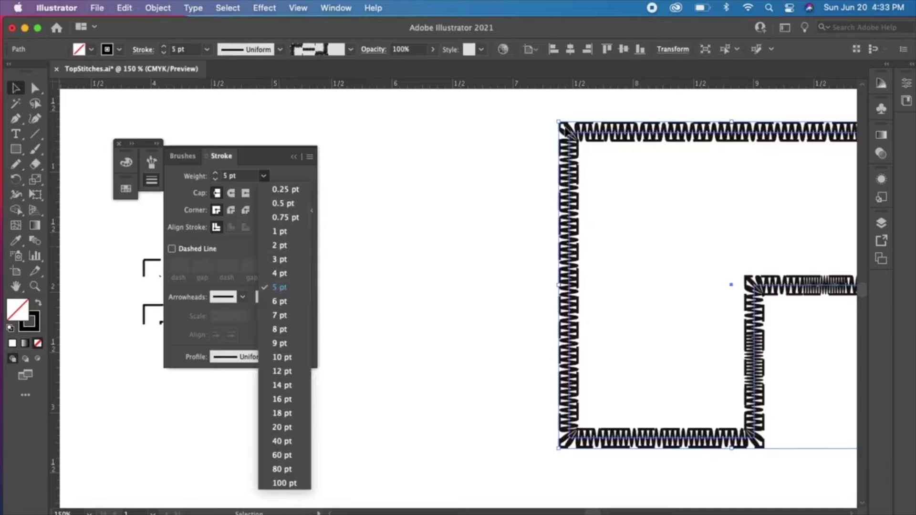
pyautogui.click(281, 259)
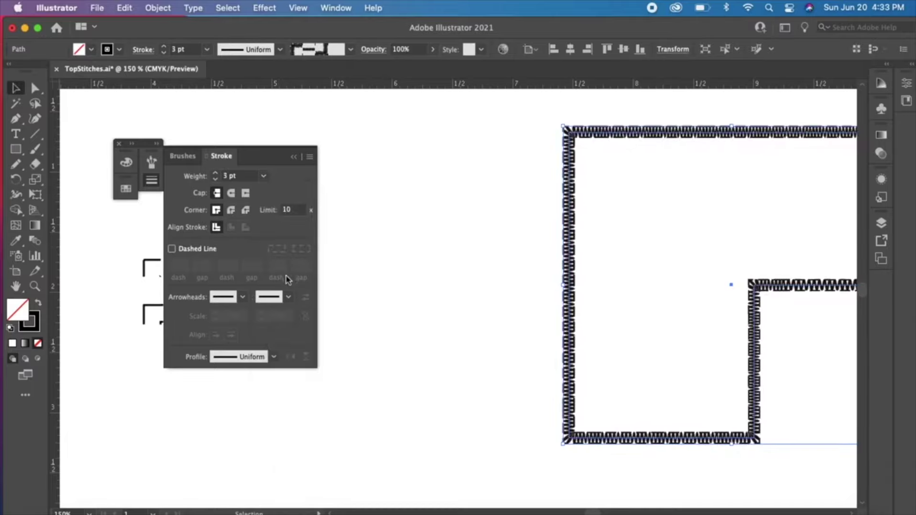
# - Examine how the brush's zigzag and line stitches turn the outer and inner corners of the L-shaped path
pyautogui.moveTo(590, 249); pyautogui.dragTo(415, 281)
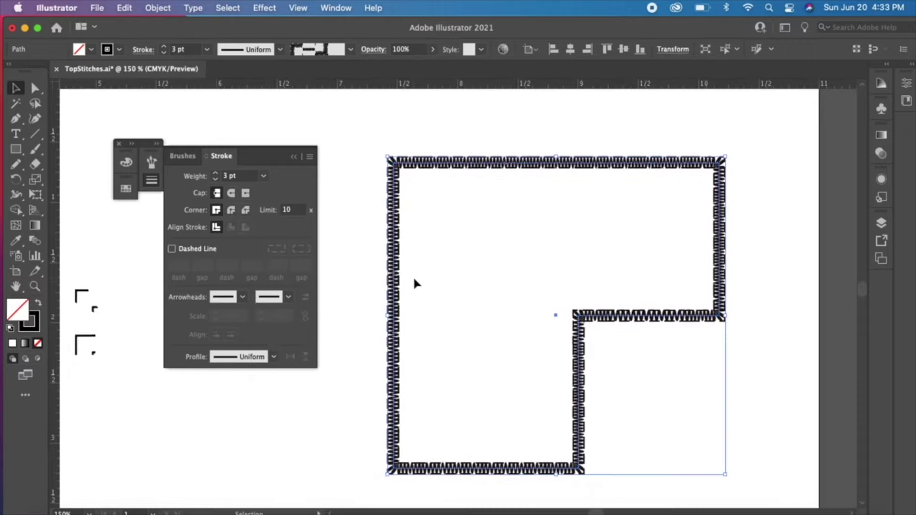
pyautogui.press('z')
pyautogui.moveTo(379, 156); pyautogui.dragTo(550, 294)
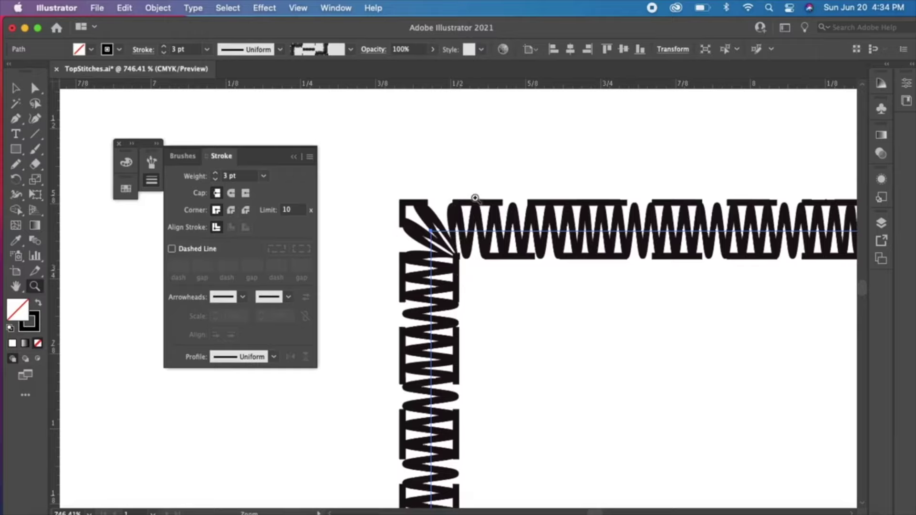
pyautogui.moveTo(640, 403); pyautogui.dragTo(531, 176)
pyautogui.hscroll(10, 531, 176)
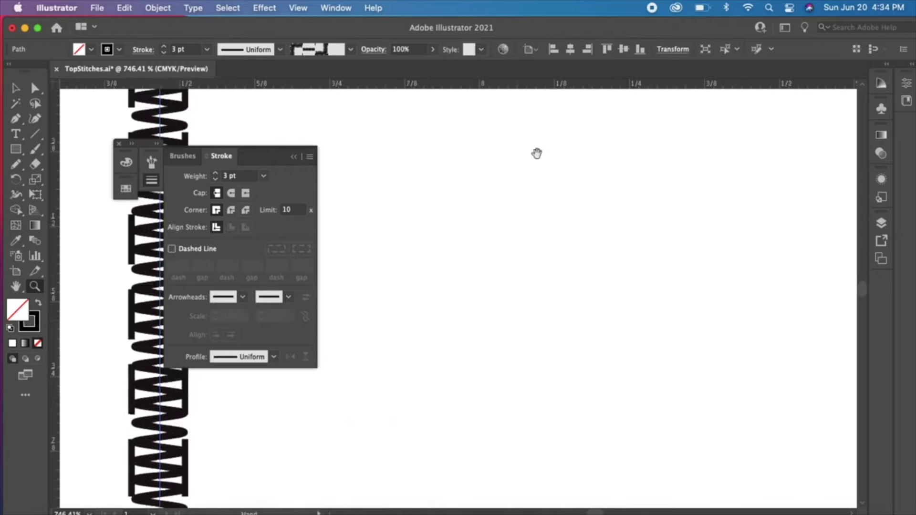
pyautogui.press('super+minus')
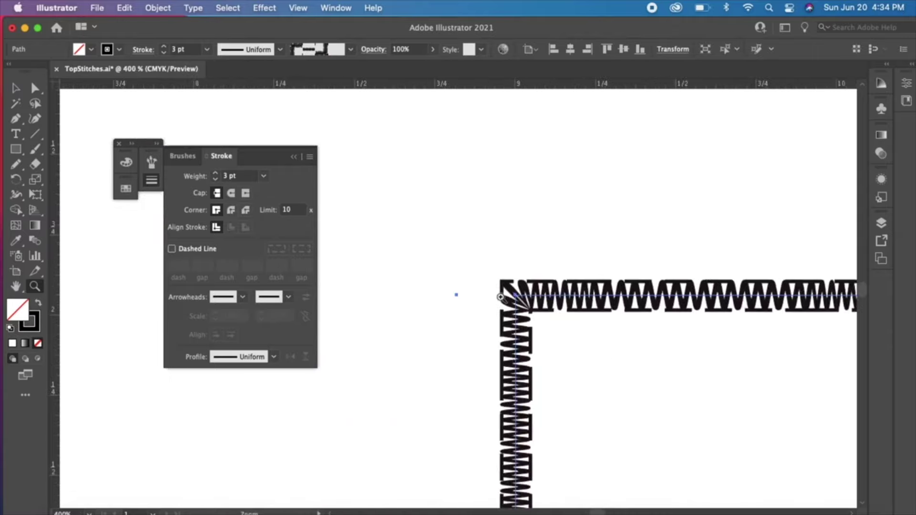
pyautogui.press('super+minus')
pyautogui.press('super+minus')
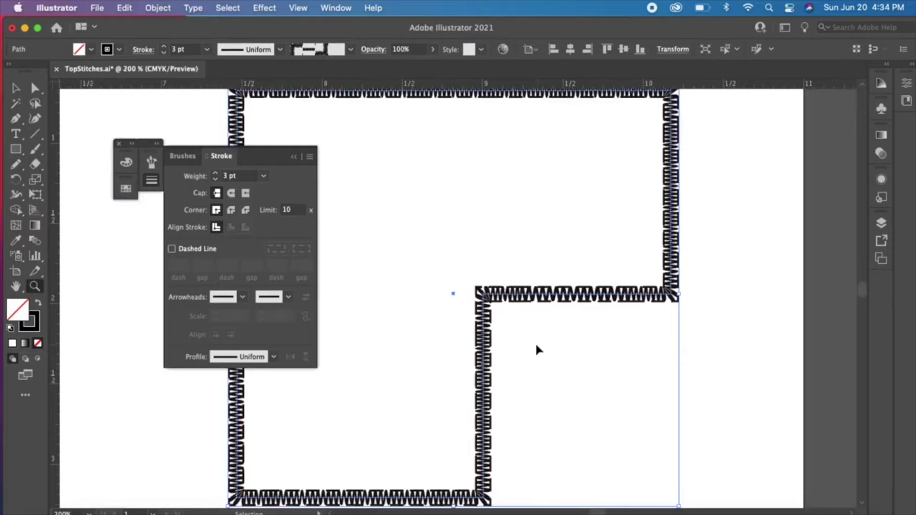
# - Place the applied zigzag brush's tile artwork on the canvas beside the double-line stitch tiles
pyautogui.moveTo(488, 340); pyautogui.dragTo(714, 401)
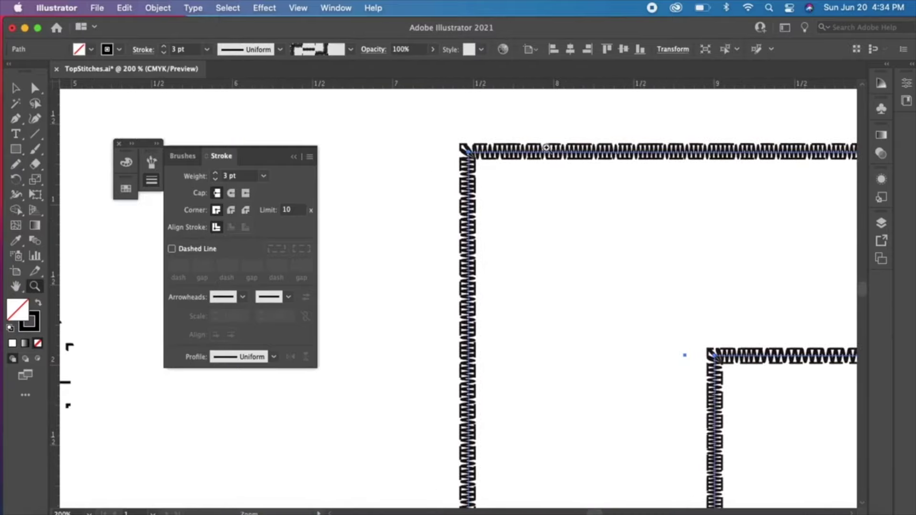
pyautogui.moveTo(429, 221); pyautogui.dragTo(719, 227)
pyautogui.moveTo(506, 270); pyautogui.dragTo(515, 186)
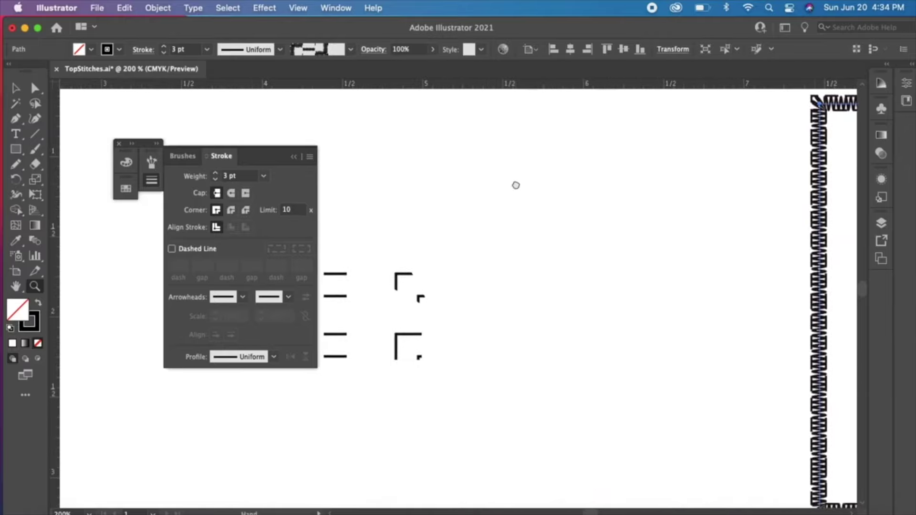
pyautogui.click(153, 182)
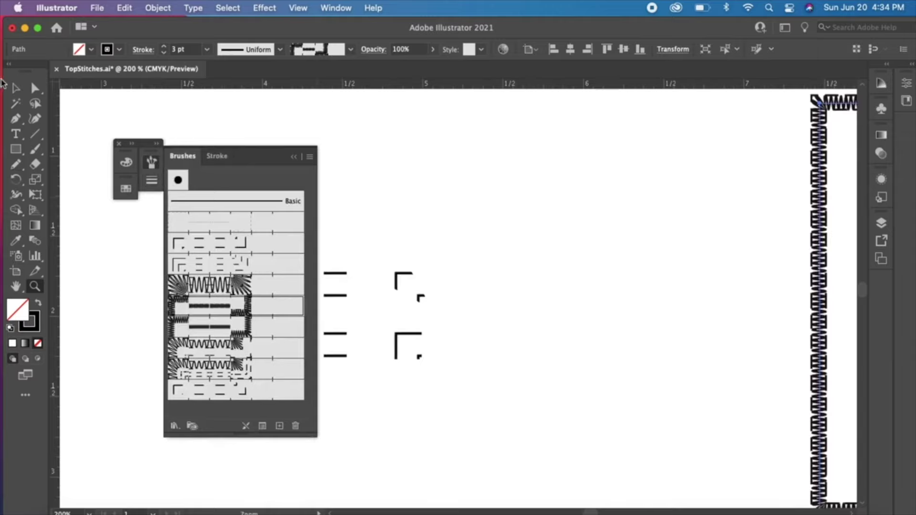
pyautogui.click(16, 88)
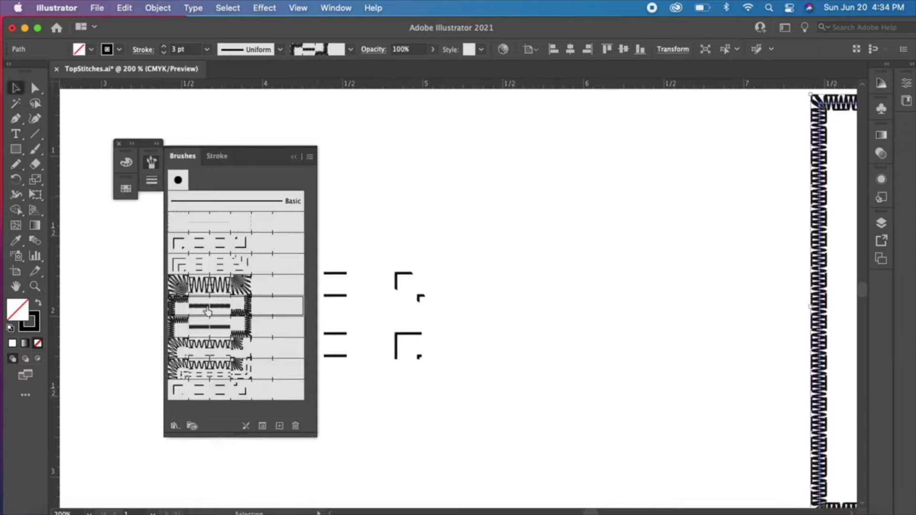
pyautogui.moveTo(207, 312); pyautogui.dragTo(536, 303)
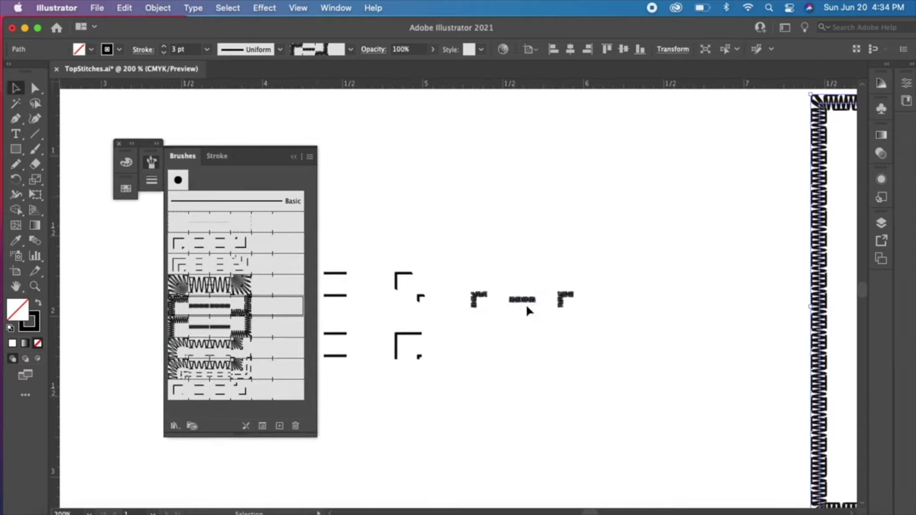
# - Deselect the L-shaped path and inspect the placed zigzag corner and side tiles up close
pyautogui.press('z')
pyautogui.moveTo(510, 334); pyautogui.dragTo(616, 375)
pyautogui.moveTo(628, 367); pyautogui.dragTo(632, 246)
pyautogui.click(16, 89)
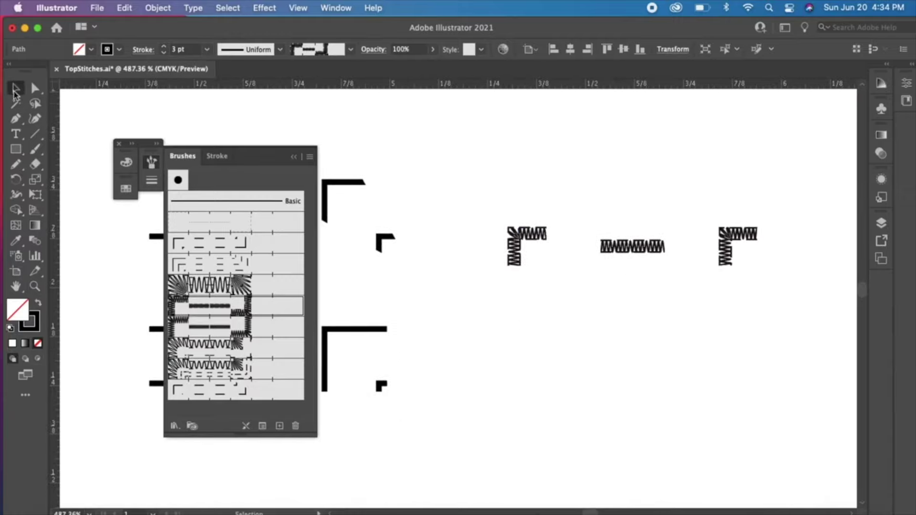
pyautogui.click(634, 248)
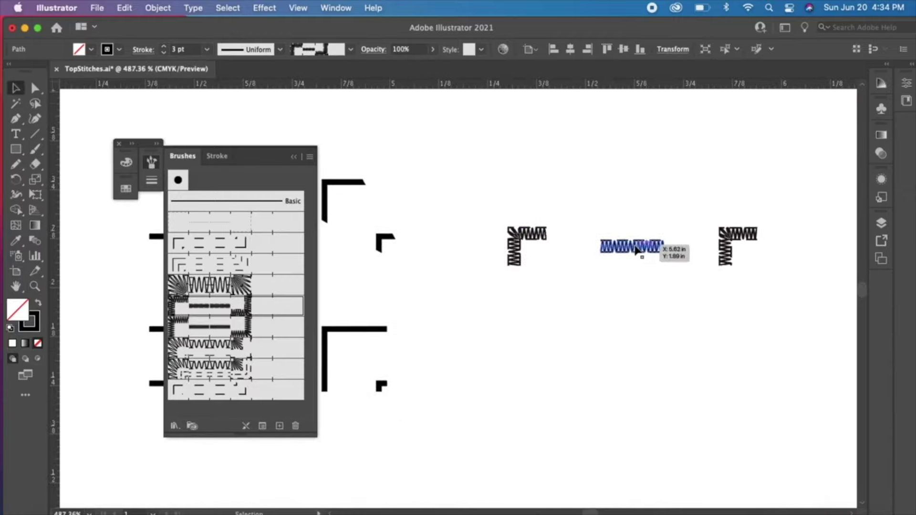
pyautogui.press('super+plus')
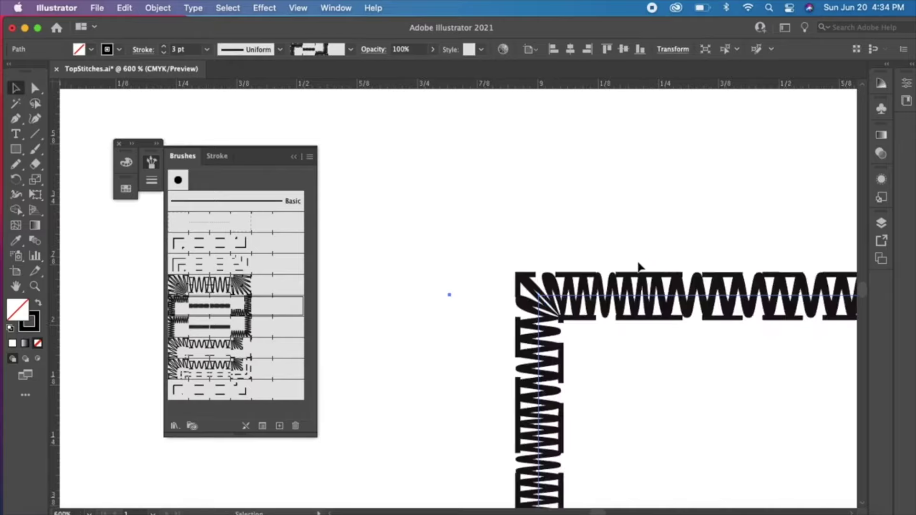
pyautogui.press('super+0')
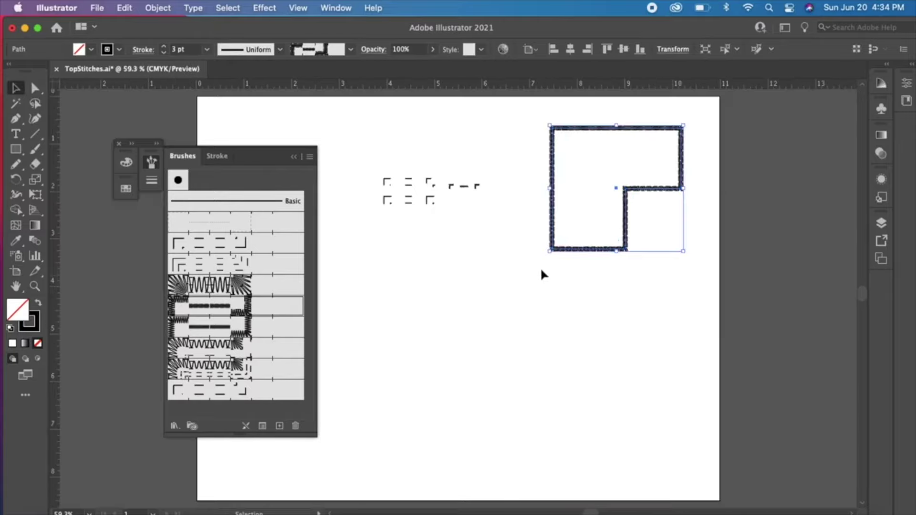
pyautogui.click(542, 275)
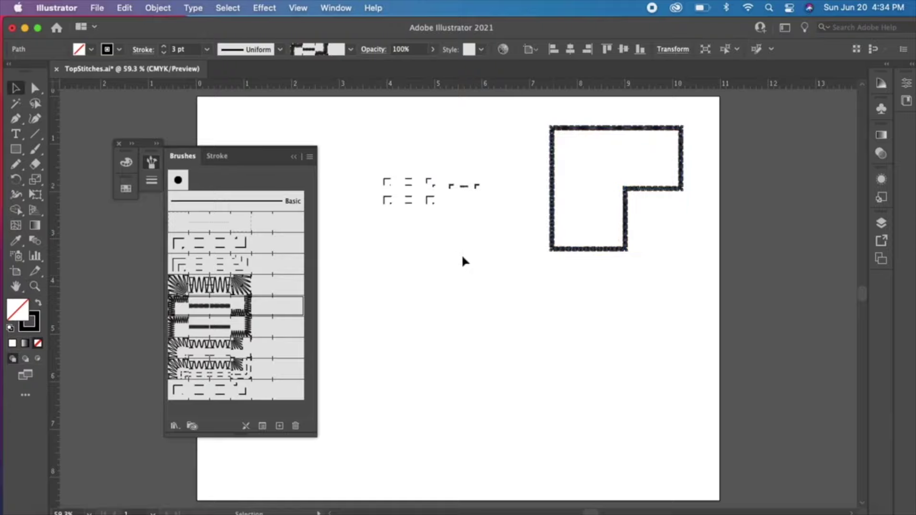
pyautogui.press('z')
pyautogui.moveTo(446, 178); pyautogui.dragTo(552, 211)
pyautogui.moveTo(468, 190); pyautogui.dragTo(553, 291)
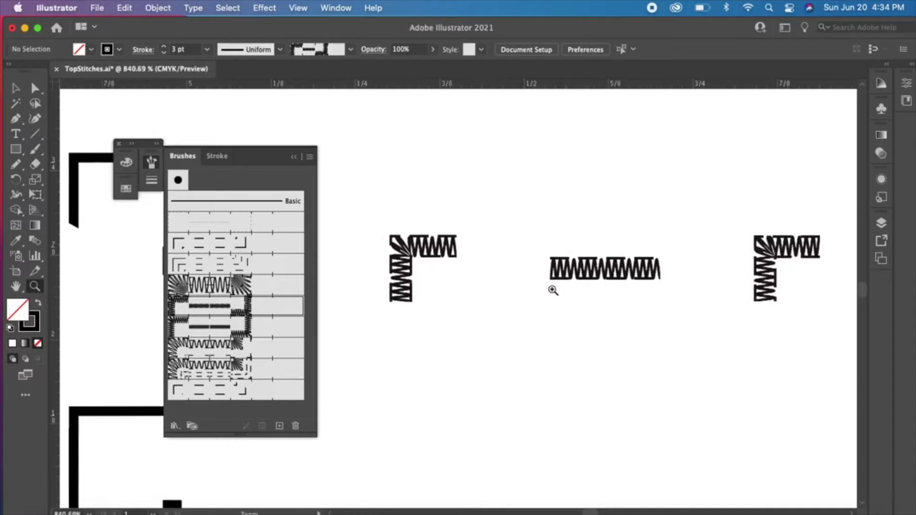
# - Show the artwork in Outline view and examine the paths of the middle zigzag tile, leaving the tiles deselected
pyautogui.press('v')
pyautogui.moveTo(458, 299); pyautogui.dragTo(808, 317)
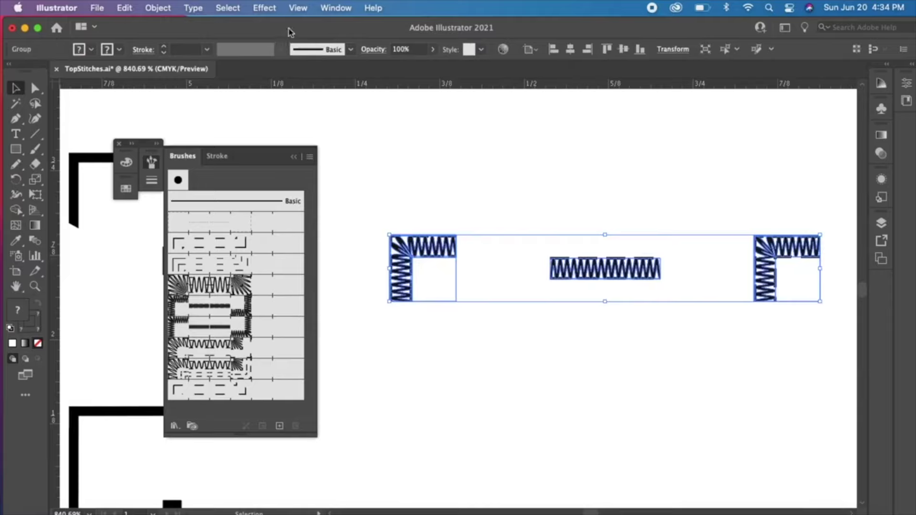
pyautogui.click(302, 8)
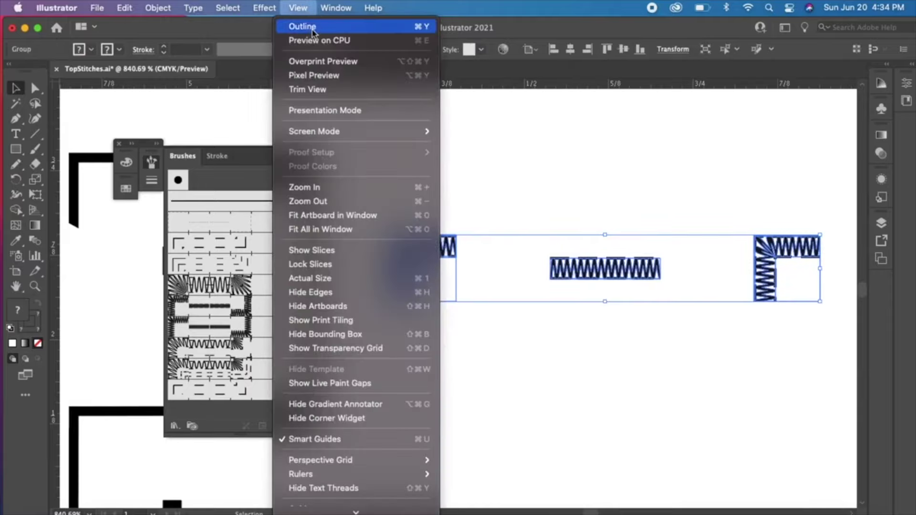
pyautogui.click(315, 26)
pyautogui.click(457, 365)
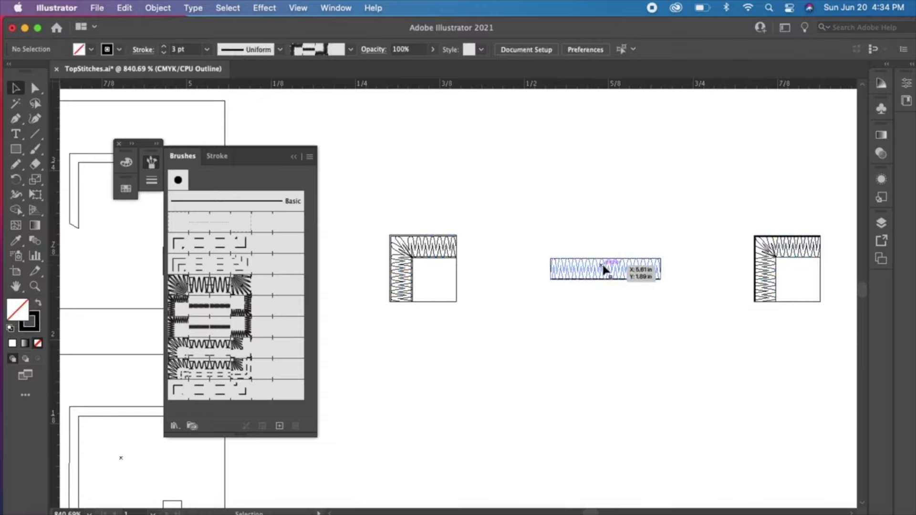
pyautogui.press('z')
pyautogui.moveTo(544, 235); pyautogui.dragTo(695, 327)
pyautogui.moveTo(606, 303); pyautogui.dragTo(718, 338)
pyautogui.press('v')
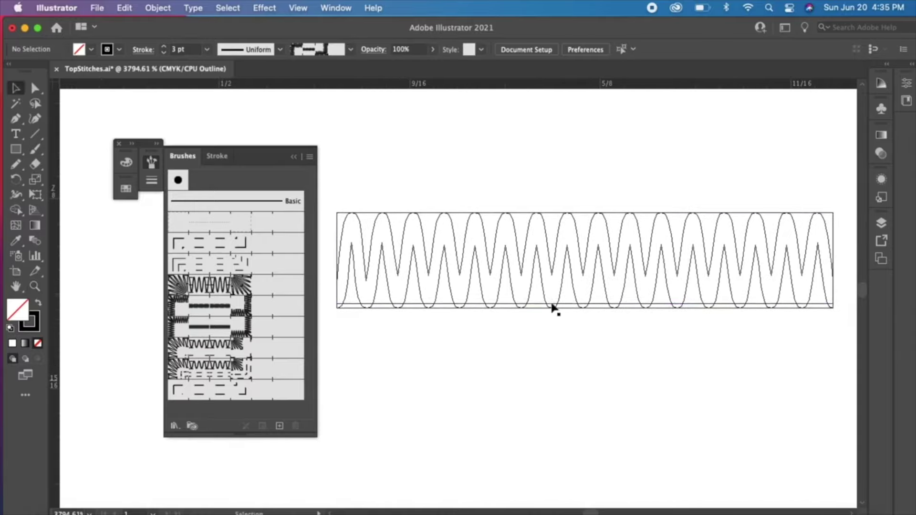
pyautogui.click(555, 213)
pyautogui.press('a')
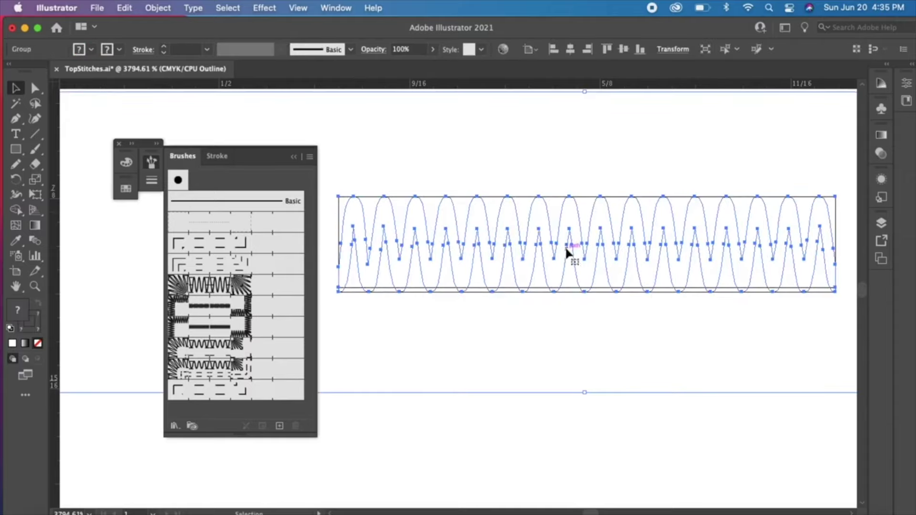
pyautogui.press('v')
pyautogui.click(582, 162)
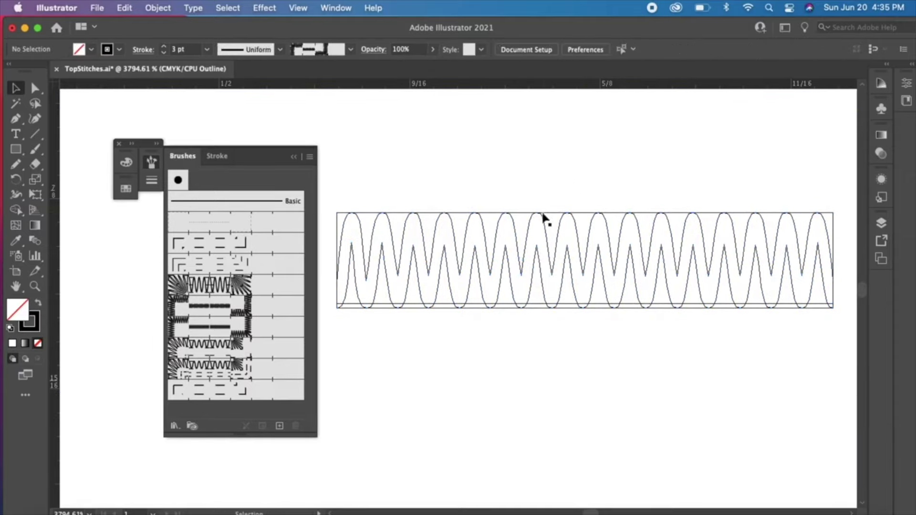
# - Ungroup the middle zigzag tile and move its two straight stitch lines clear above and below the zigzag
pyautogui.click(547, 214)
pyautogui.press('super+shift+g')
pyautogui.click(563, 156)
pyautogui.moveTo(563, 214); pyautogui.dragTo(552, 191)
pyautogui.moveTo(537, 305); pyautogui.dragTo(534, 342)
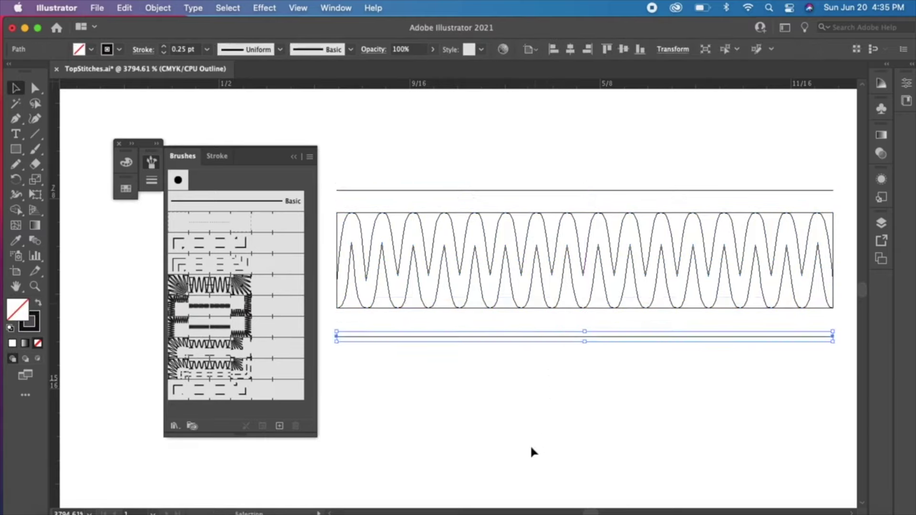
# - Select the zigzag and the separated stitch lines in turn to identify the parts, and return to Preview display
pyautogui.click(552, 253)
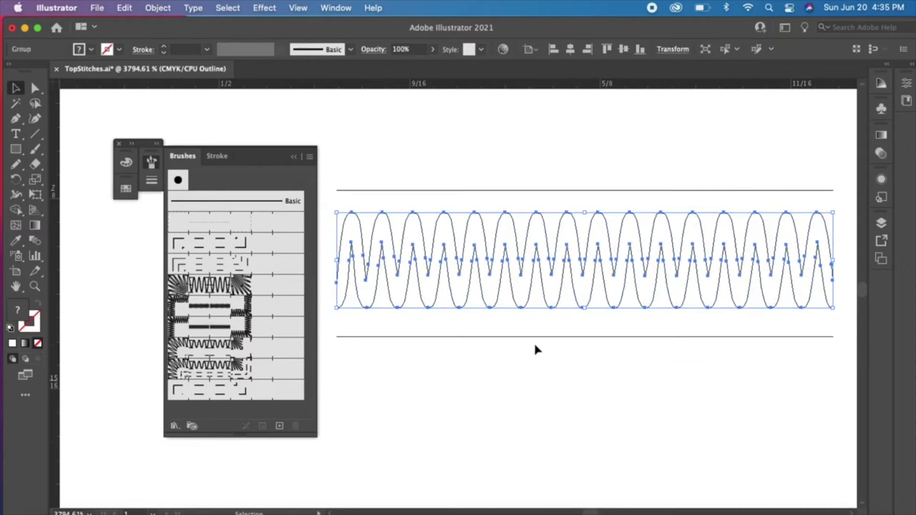
pyautogui.moveTo(549, 168); pyautogui.dragTo(566, 205)
pyautogui.moveTo(534, 330); pyautogui.dragTo(556, 364)
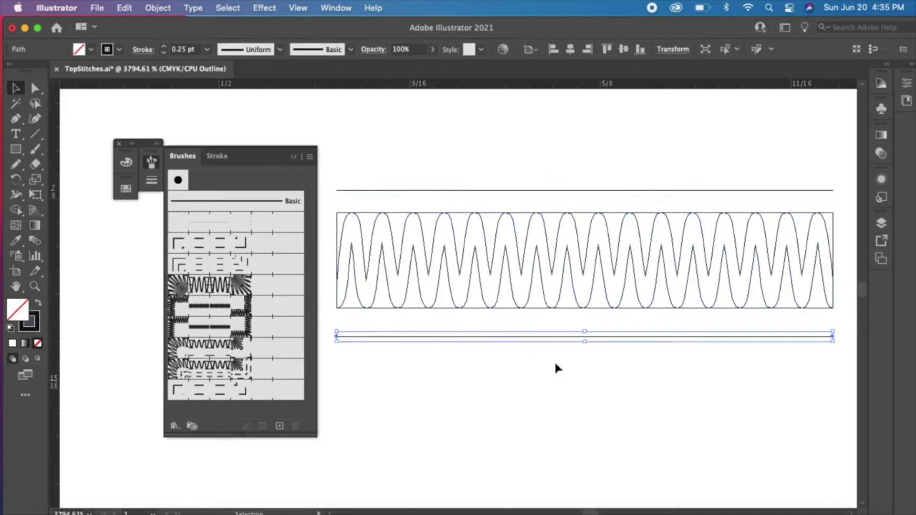
pyautogui.click(547, 264)
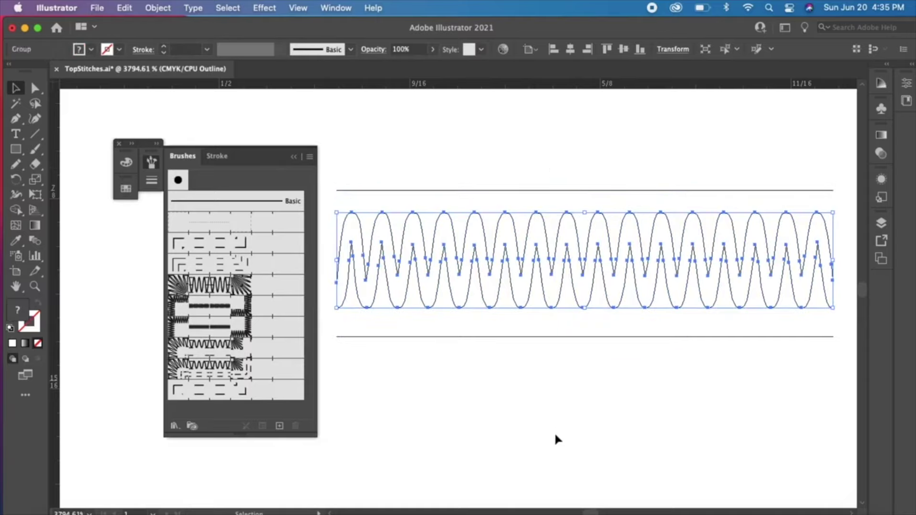
pyautogui.click(299, 8)
pyautogui.click(315, 39)
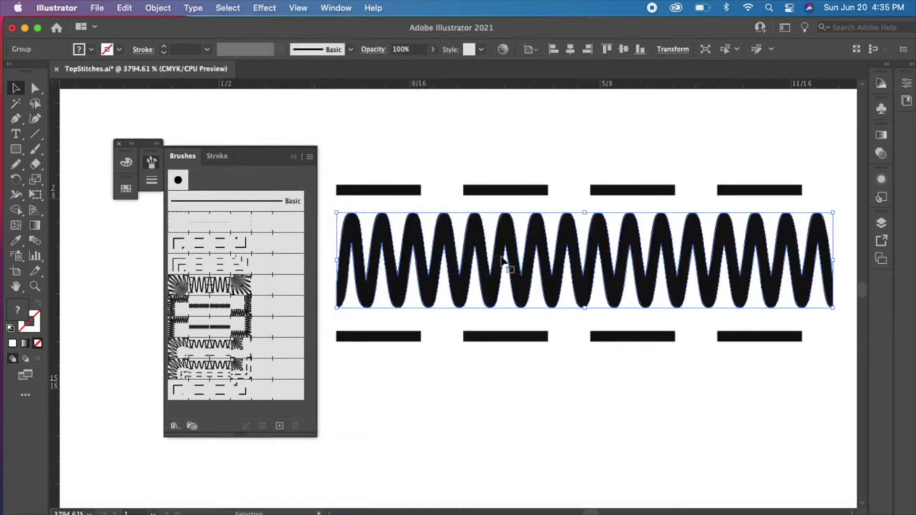
# - Select the upper stitch line, the lower stitch line and the zigzag in turn to compare the tile's parts
pyautogui.click(458, 374)
pyautogui.click(530, 193)
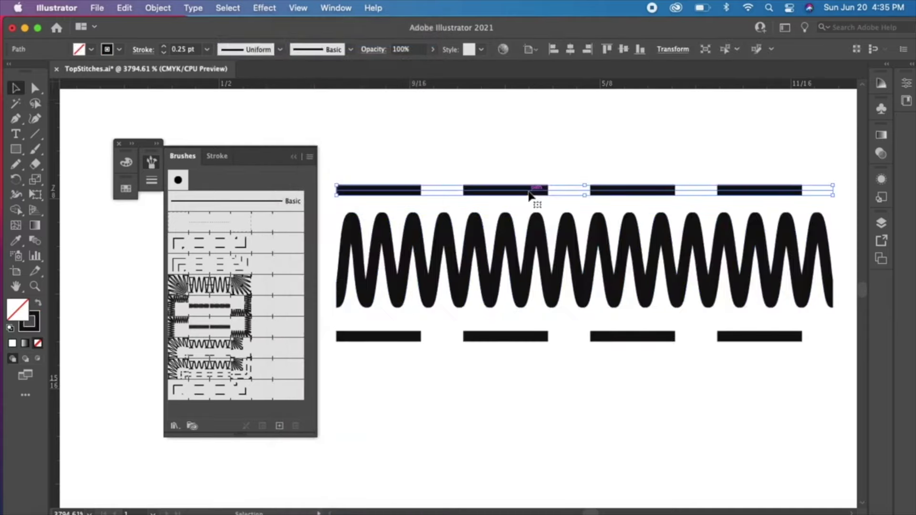
pyautogui.click(508, 345)
pyautogui.click(506, 338)
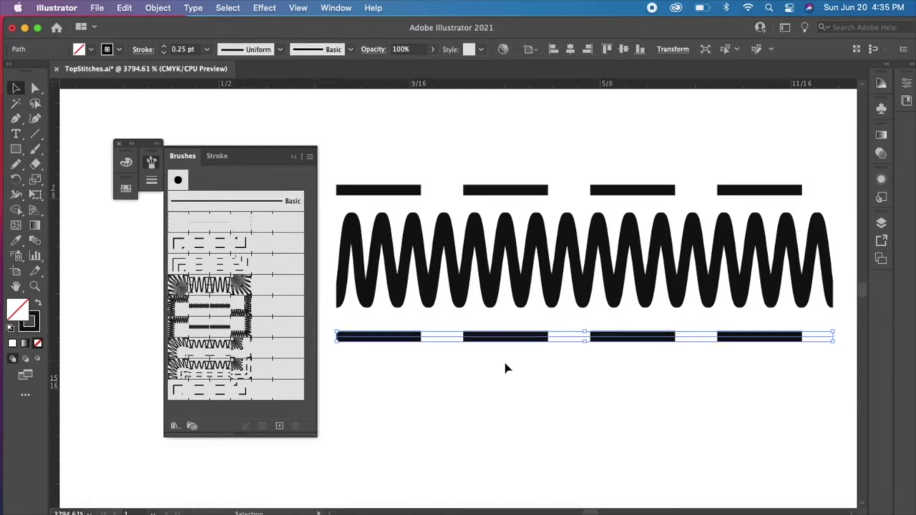
pyautogui.click(510, 257)
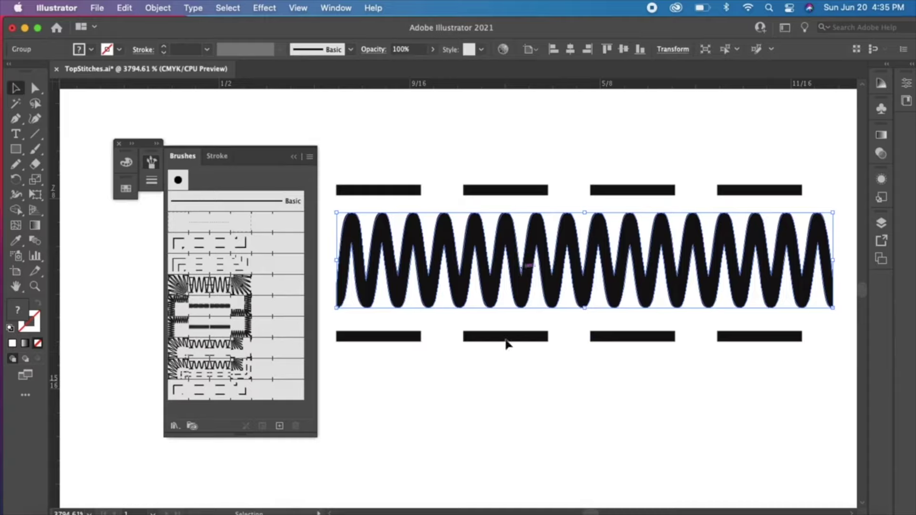
pyautogui.click(457, 366)
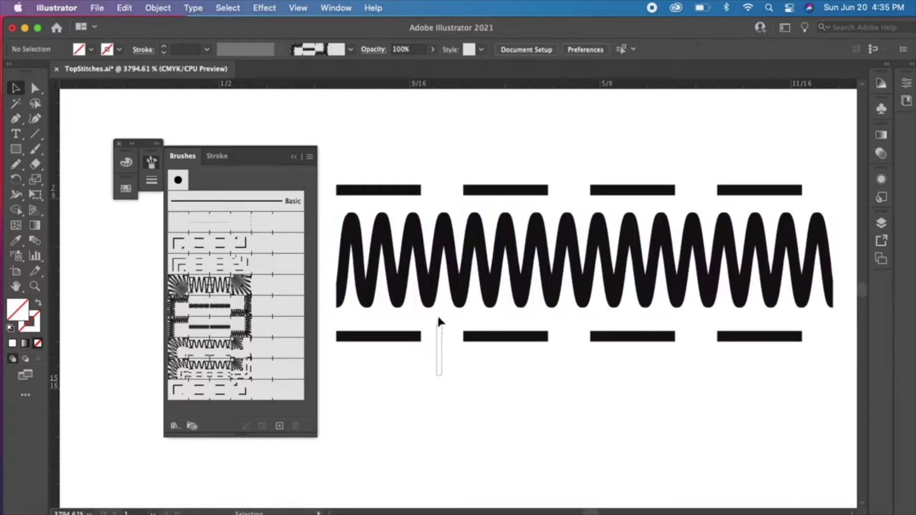
pyautogui.moveTo(438, 325); pyautogui.dragTo(440, 329)
pyautogui.click(473, 383)
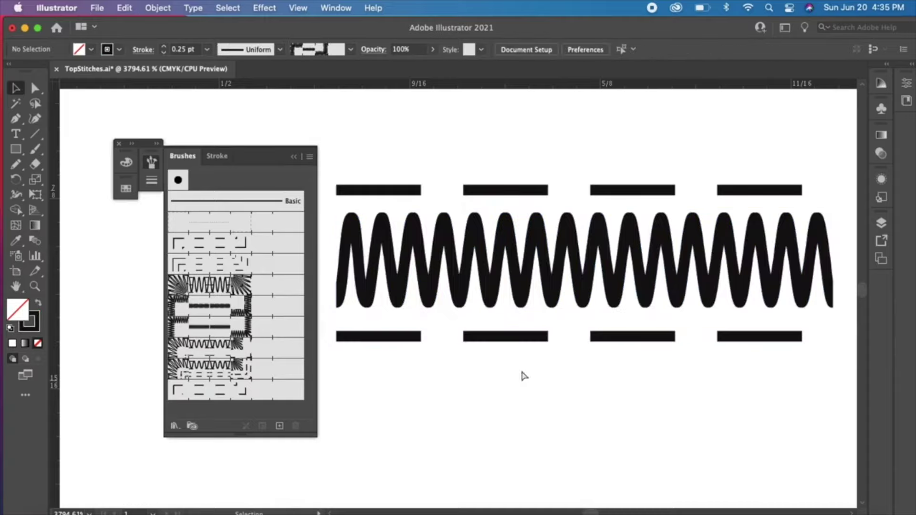
# - Undo the moves of the two straight stitch lines on the middle zigzag tile and clear the selection
pyautogui.press('super+minus')
pyautogui.press('super+minus')
pyautogui.press('super+minus')
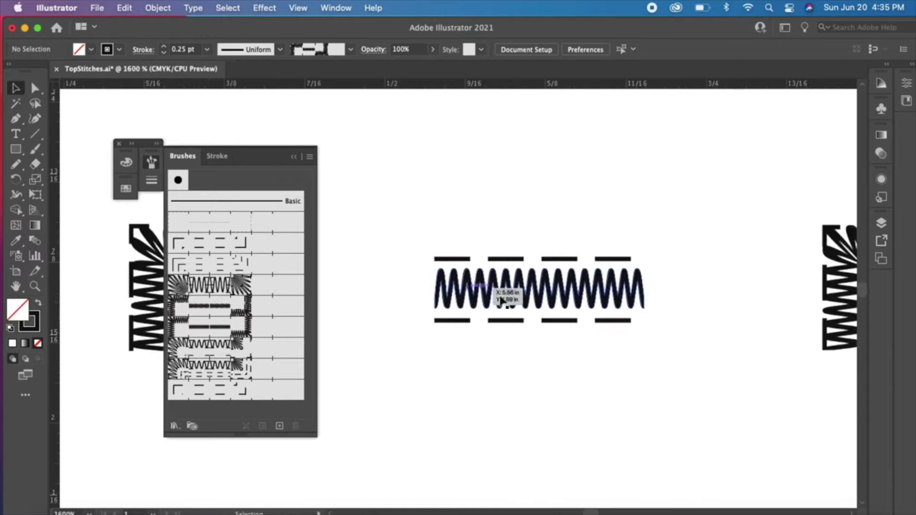
pyautogui.press('super+z')
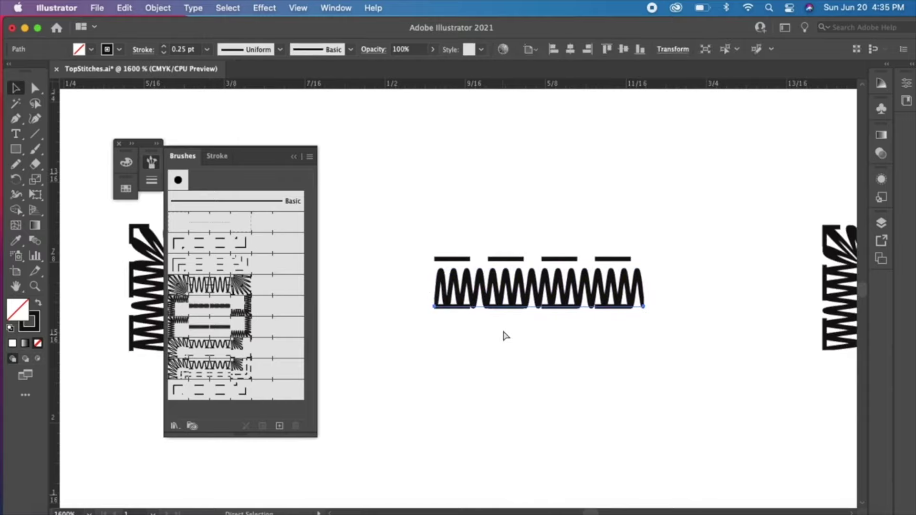
pyautogui.press('super+z')
pyautogui.click(503, 331)
# - Select the L-shaped zigzag corner tile beside the middle tile to examine how its corner is built
pyautogui.press('space')
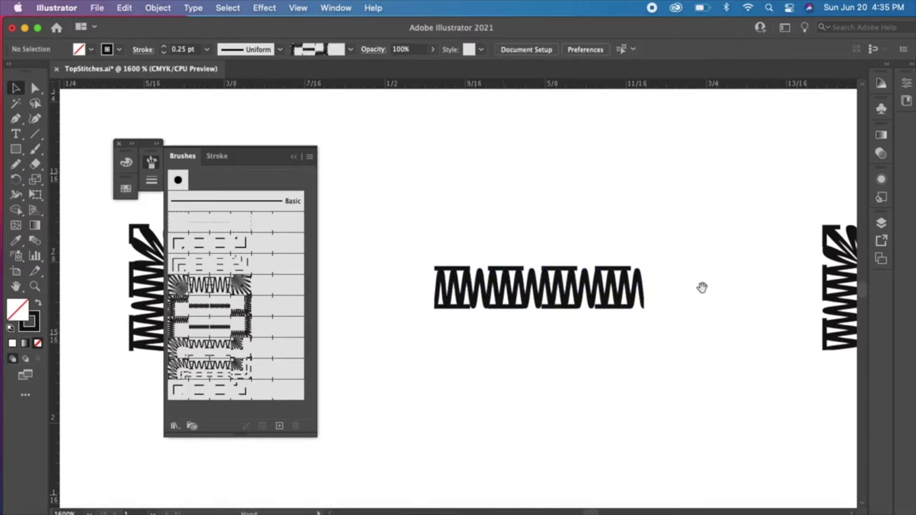
pyautogui.moveTo(703, 287); pyautogui.dragTo(863, 241)
pyautogui.moveTo(497, 307); pyautogui.dragTo(661, 333)
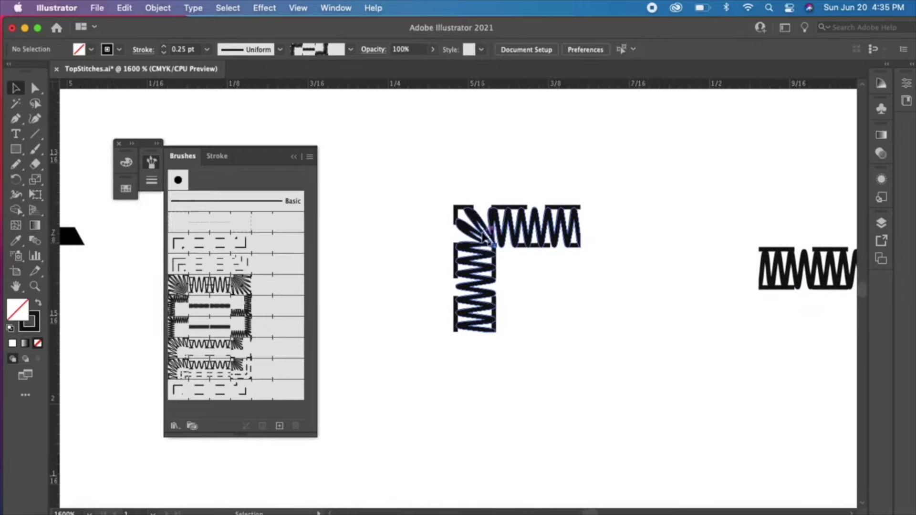
pyautogui.click(484, 235)
pyautogui.click(576, 280)
pyautogui.moveTo(559, 273); pyautogui.dragTo(536, 347)
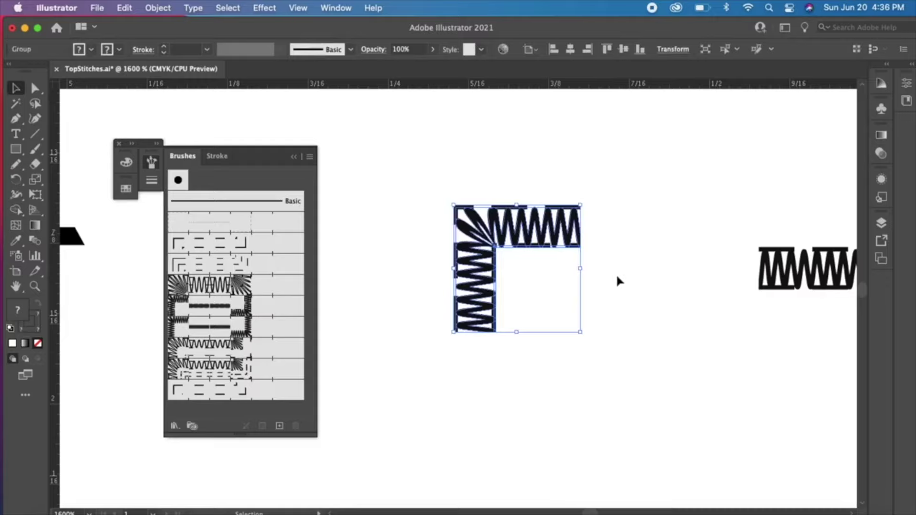
pyautogui.click(609, 363)
# - Draw a short horizontal line in the empty space below the zigzag tiles and turn off its dashed stroke
pyautogui.press('super+minus')
pyautogui.press('super+minus')
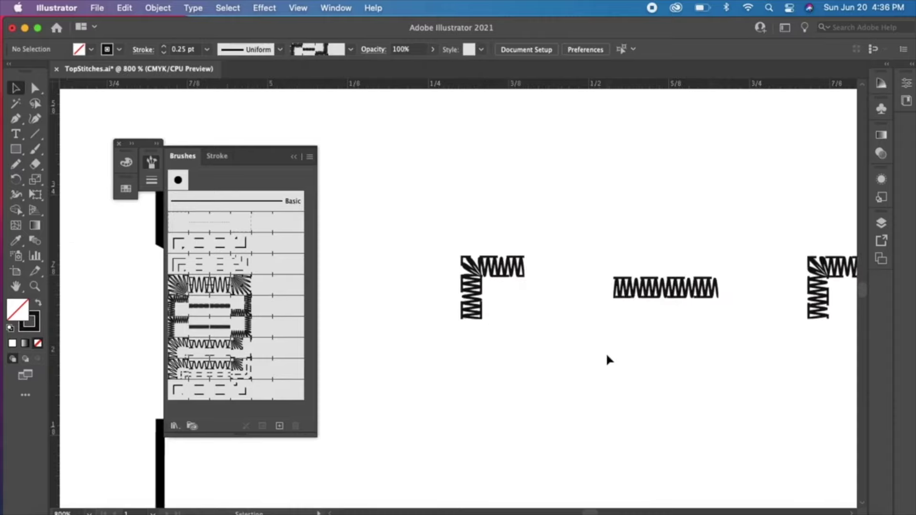
pyautogui.moveTo(595, 351); pyautogui.dragTo(490, 290)
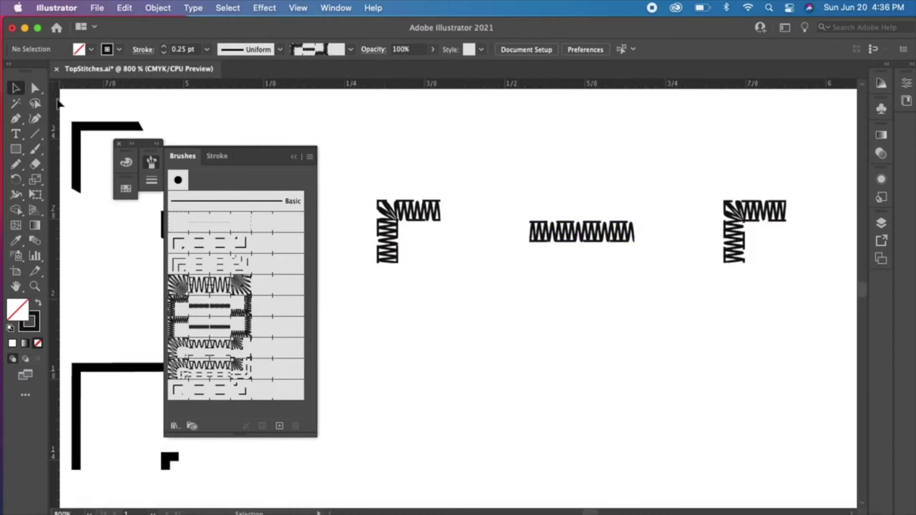
pyautogui.click(35, 134)
pyautogui.moveTo(444, 336)
pyautogui.mouseDown()
pyautogui.moveTo(592, 335)
pyautogui.moveTo(537, 339)
pyautogui.mouseUp()
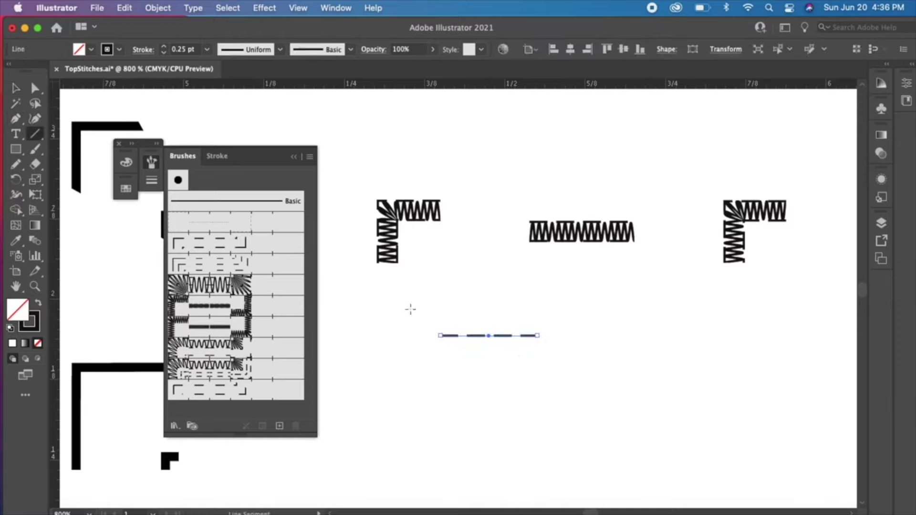
pyautogui.click(151, 180)
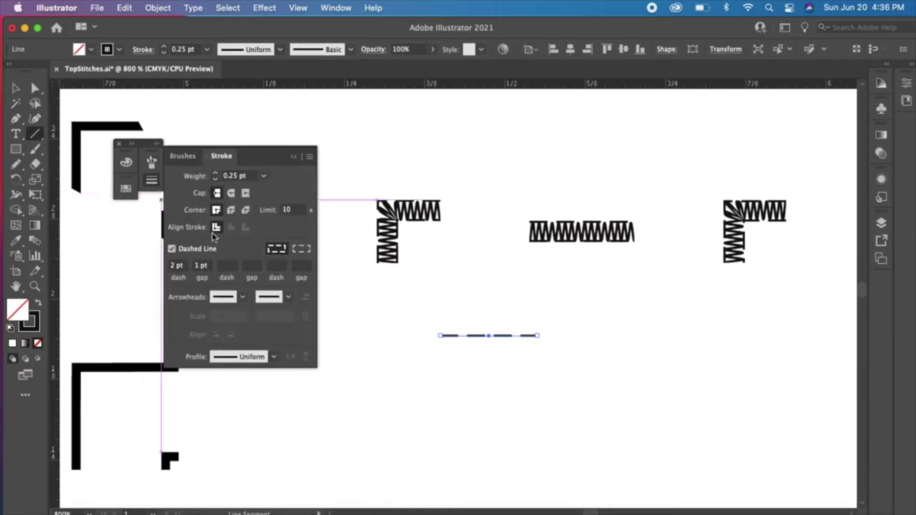
pyautogui.click(171, 249)
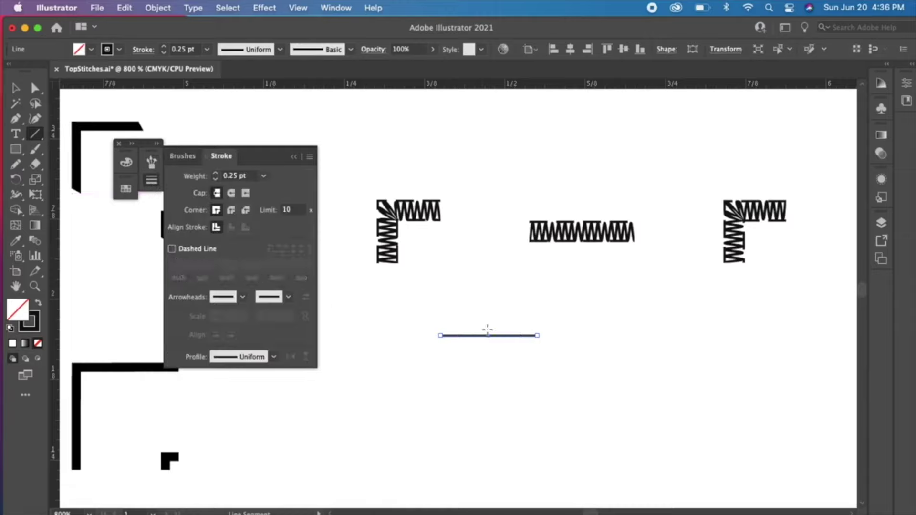
# - Start a Zig Zag effect on the new line with smooth points and a relative size of 9%
pyautogui.click(13, 90)
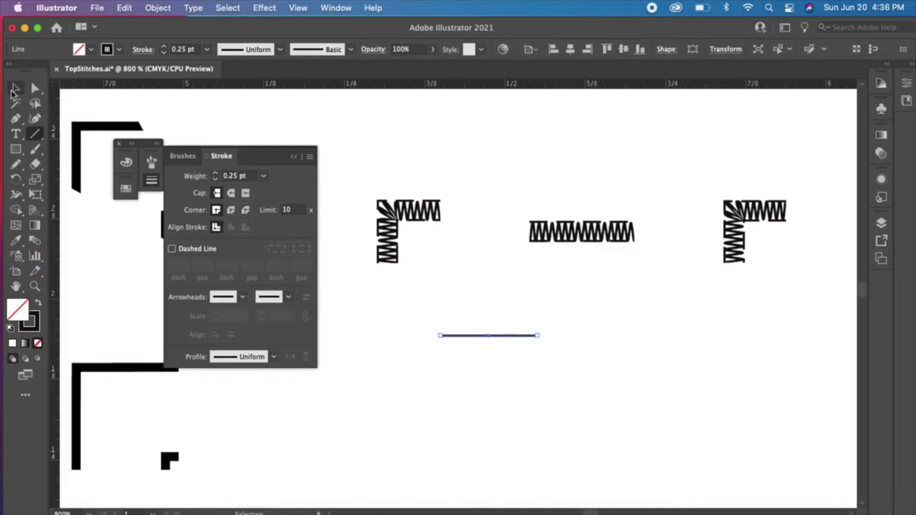
pyautogui.click(301, 9)
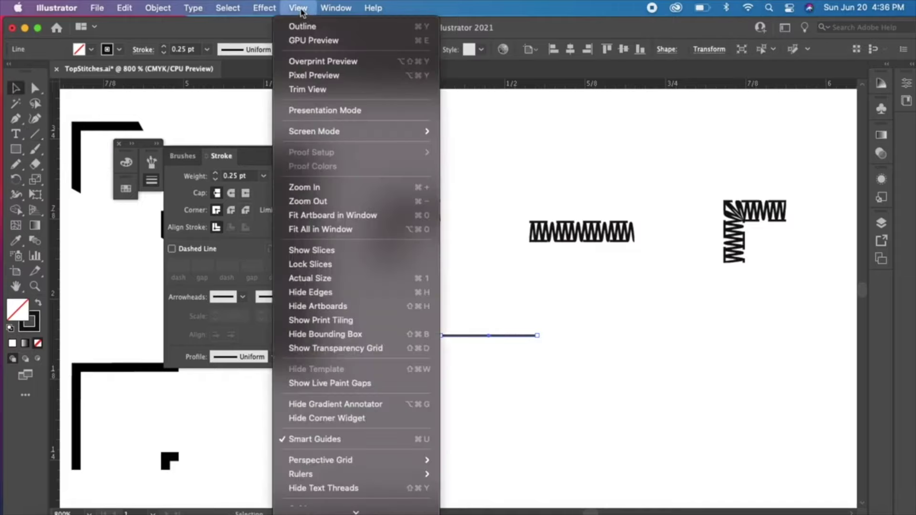
pyautogui.moveTo(268, 9)
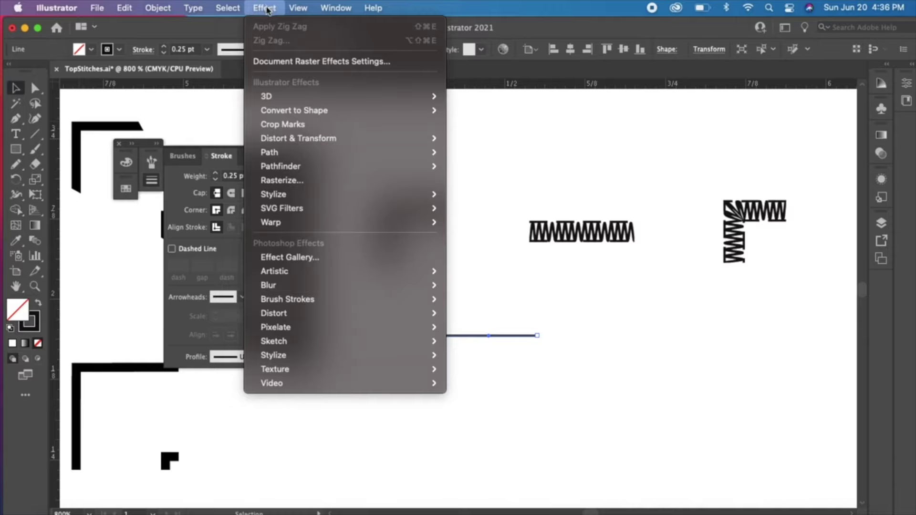
pyautogui.moveTo(296, 143)
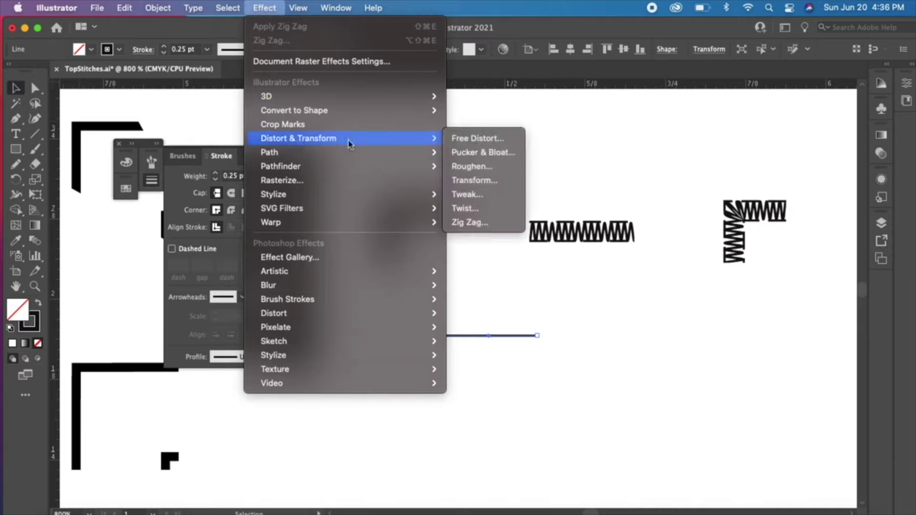
pyautogui.click(478, 224)
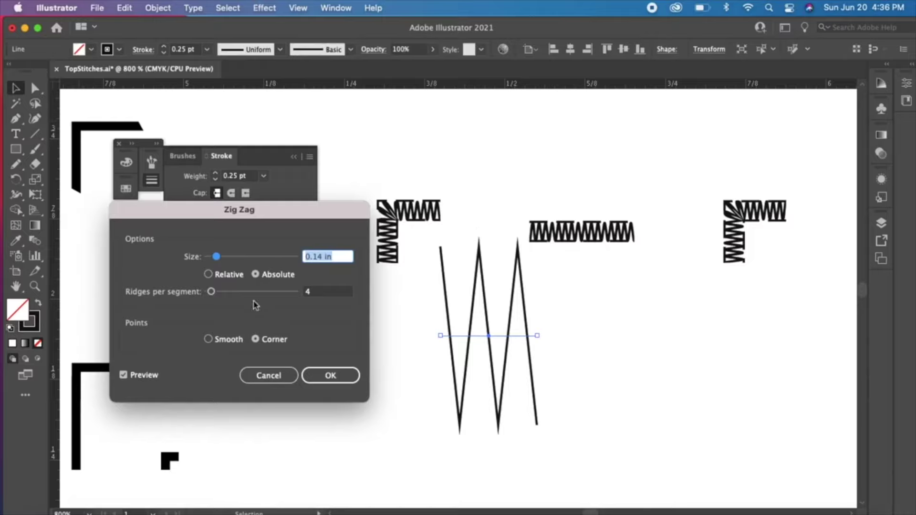
pyautogui.click(218, 342)
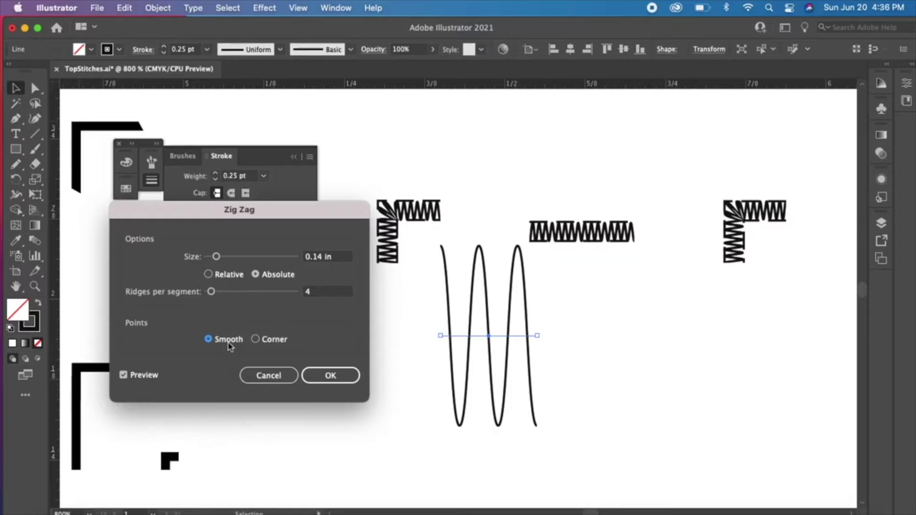
pyautogui.click(209, 275)
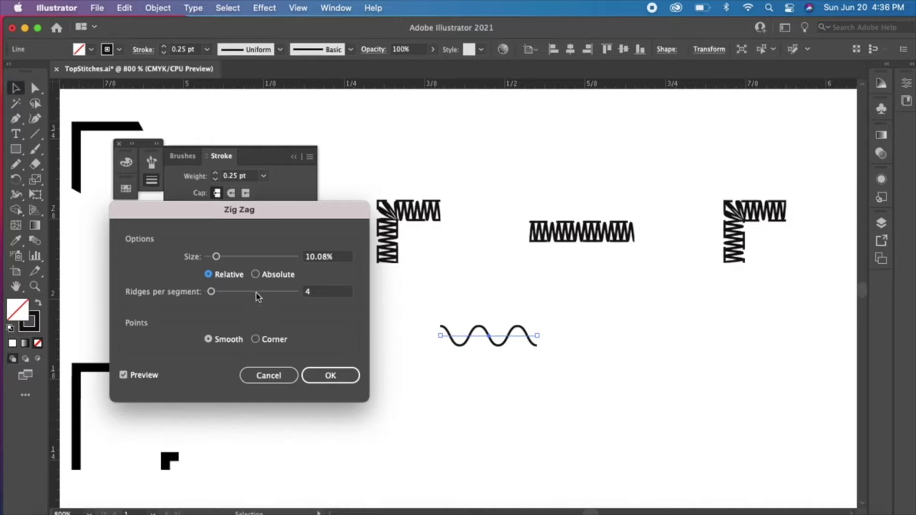
pyautogui.moveTo(216, 257); pyautogui.dragTo(215, 258)
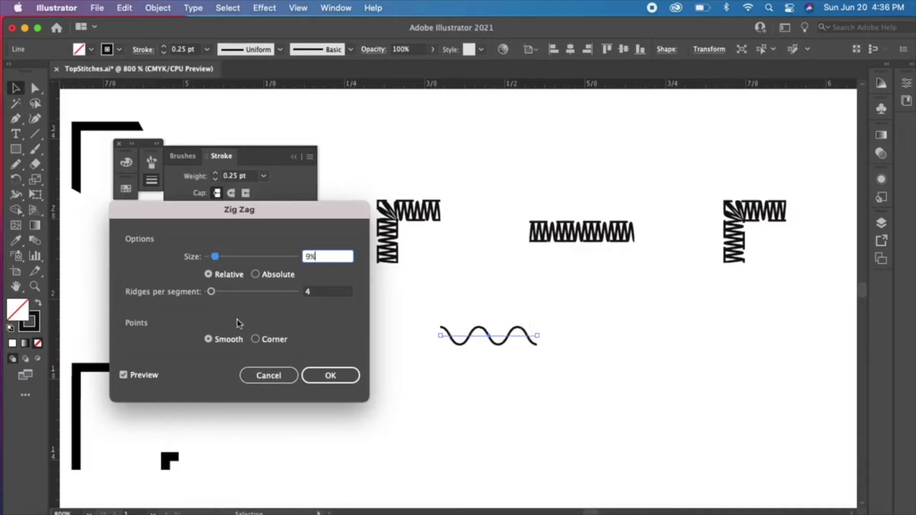
# - Try different zigzag densities, settle on 25 ridges per segment and apply the Zig Zag effect
pyautogui.moveTo(211, 292); pyautogui.dragTo(228, 296)
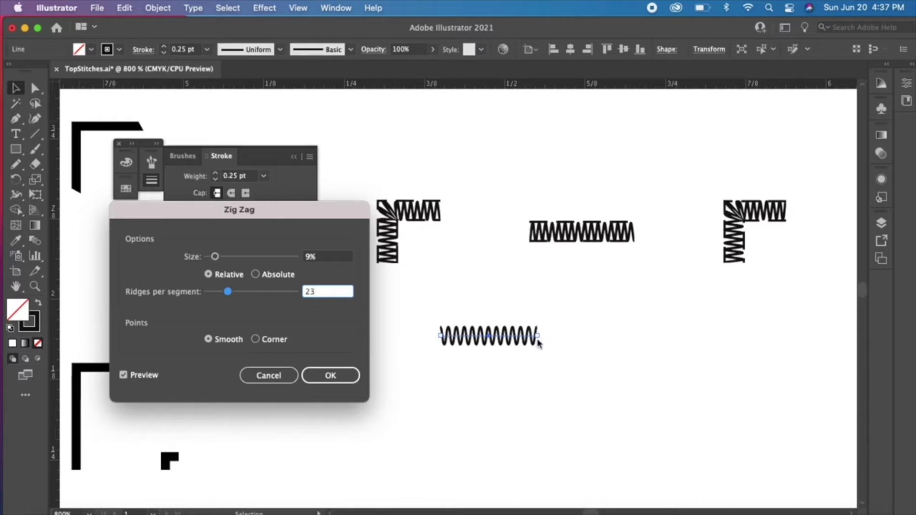
pyautogui.moveTo(228, 292); pyautogui.dragTo(222, 298)
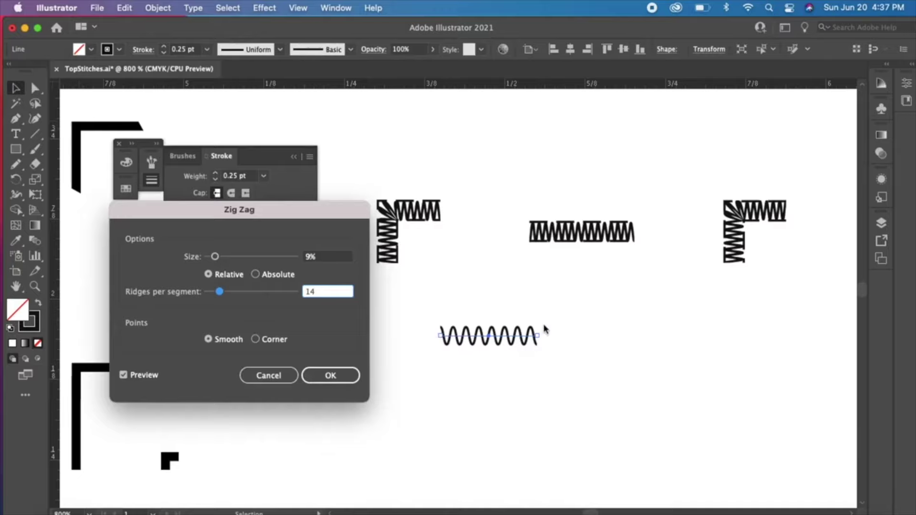
pyautogui.moveTo(220, 294); pyautogui.dragTo(230, 292)
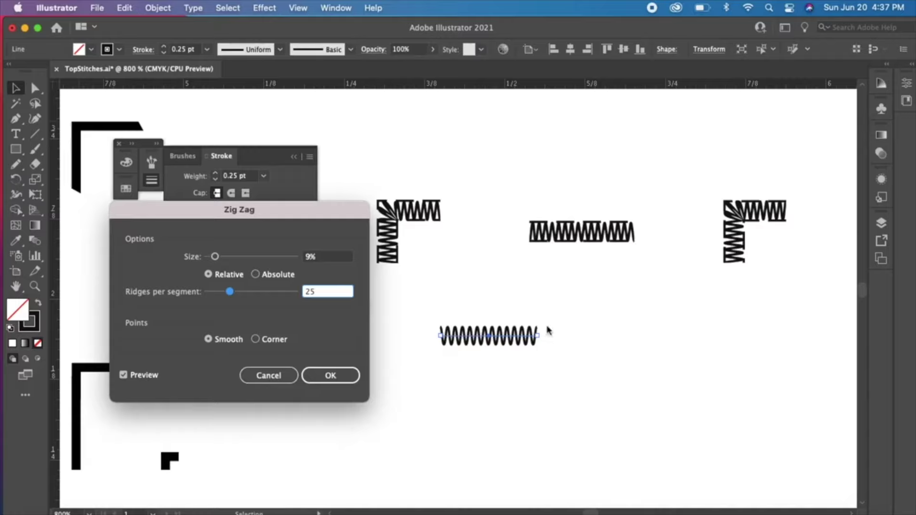
pyautogui.click(326, 376)
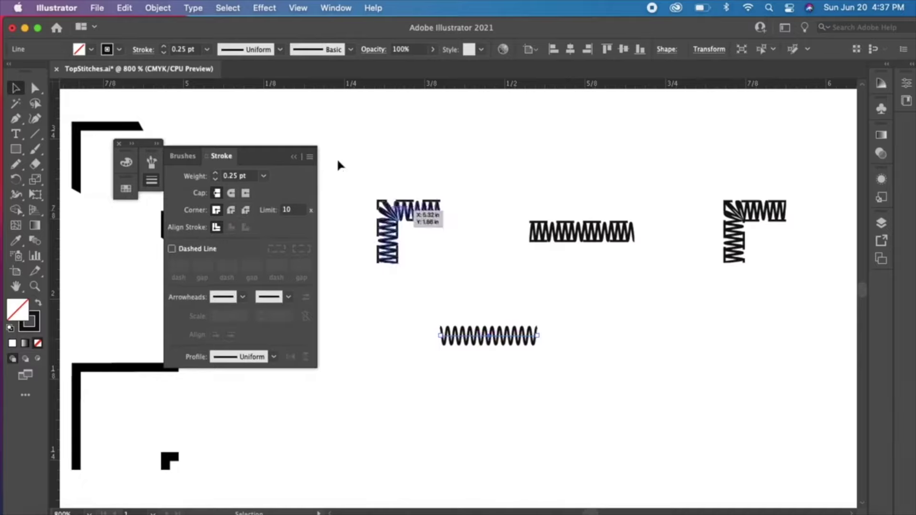
# - Expand the appearance of the zigzag line and move the resulting path farther down and right of the tiles
pyautogui.click(162, 11)
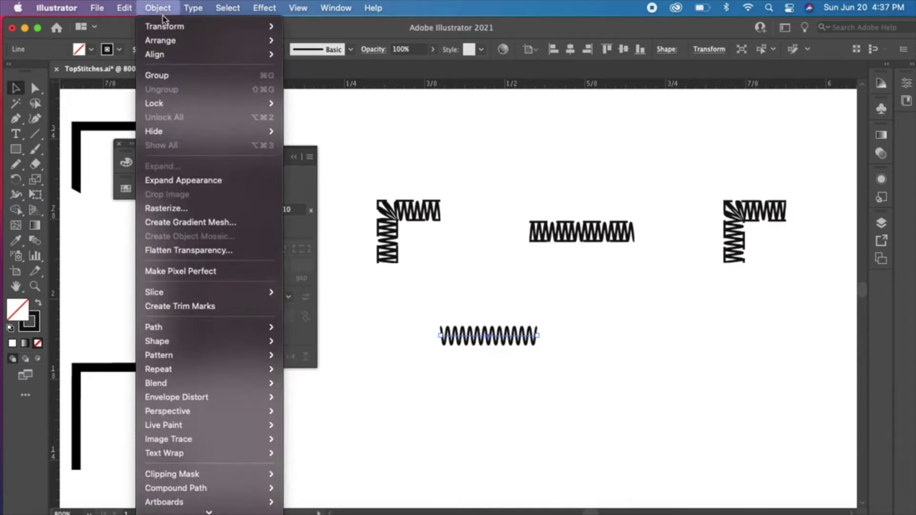
pyautogui.click(196, 181)
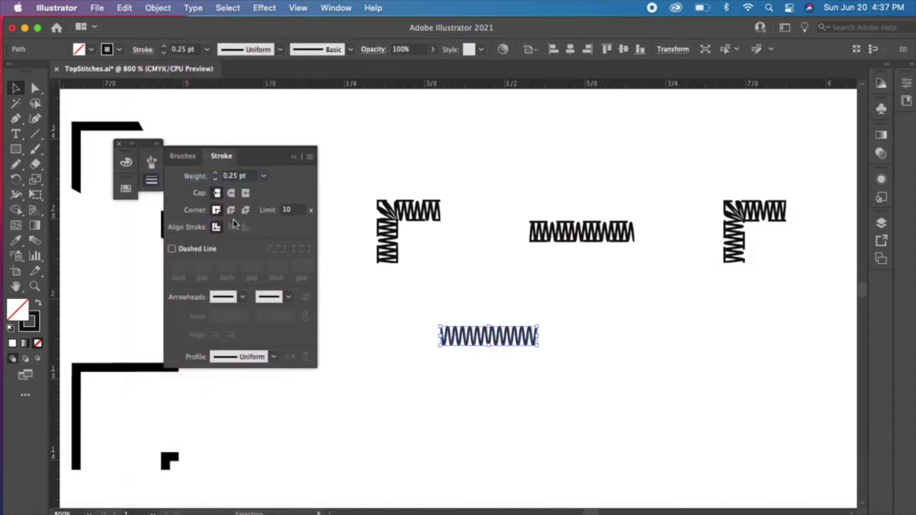
pyautogui.click(492, 381)
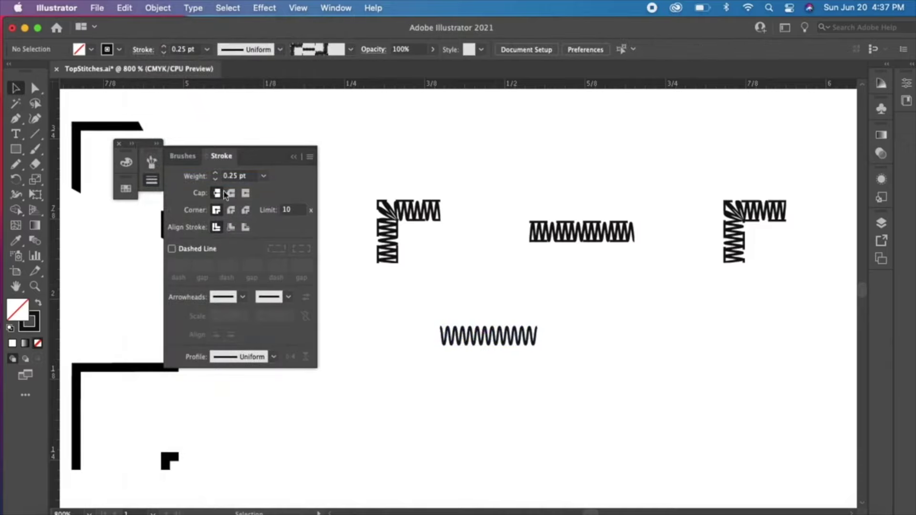
pyautogui.click(152, 163)
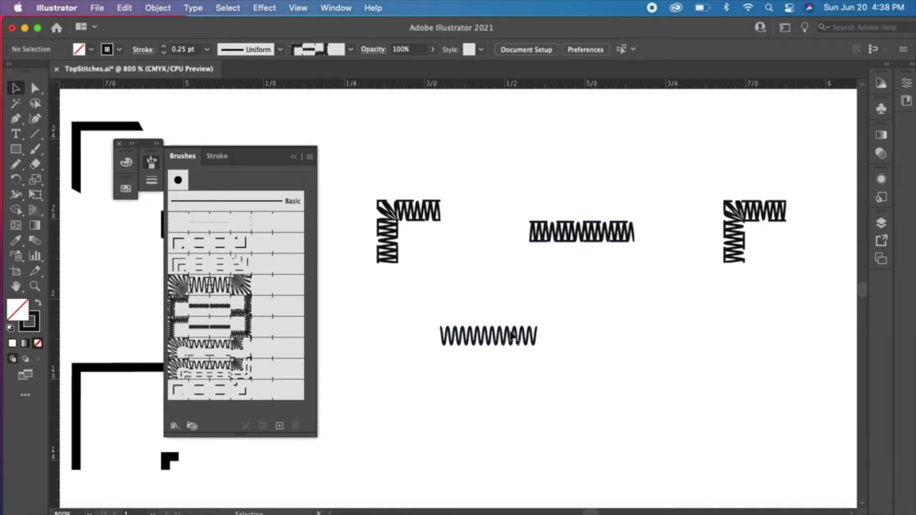
pyautogui.moveTo(486, 332); pyautogui.dragTo(548, 381)
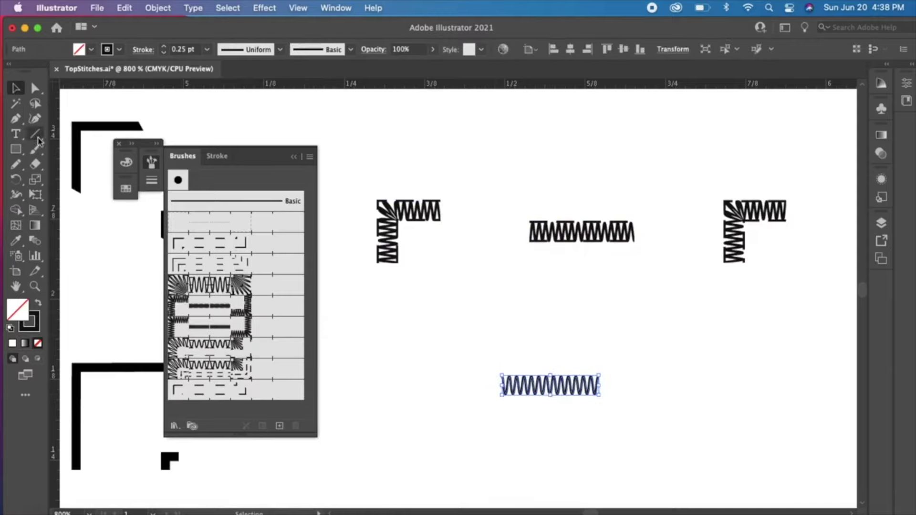
# - Draw a straight horizontal line across the upper peaks of the expanded zigzag, spanning its full width
pyautogui.press('z')
pyautogui.moveTo(479, 352); pyautogui.dragTo(640, 436)
pyautogui.moveTo(432, 275); pyautogui.dragTo(615, 348)
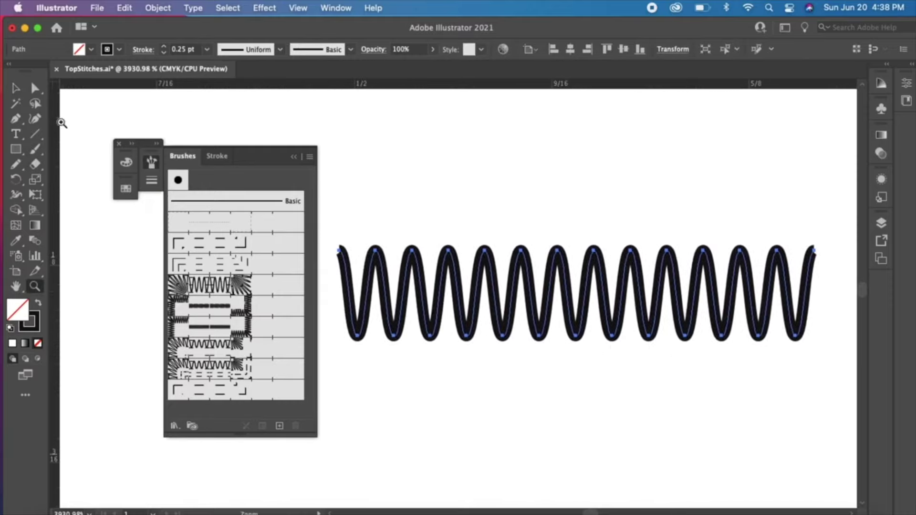
pyautogui.click(35, 134)
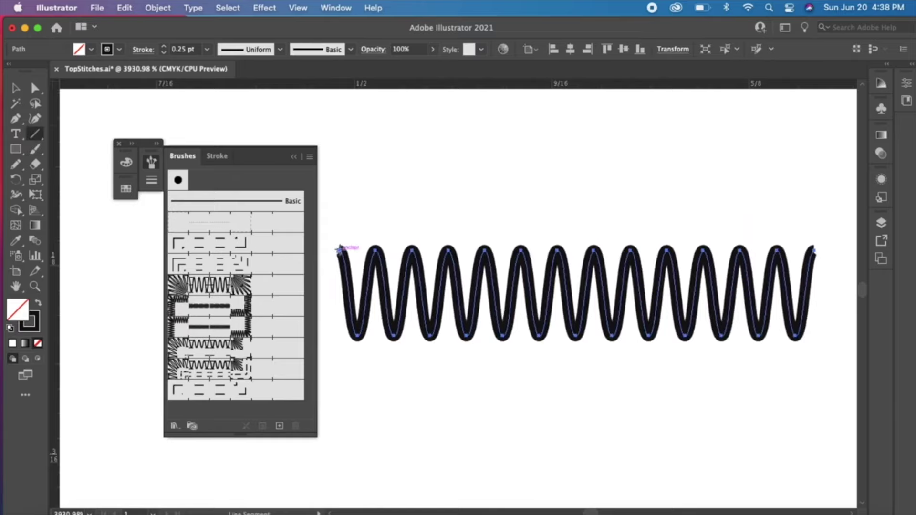
pyautogui.click(242, 205)
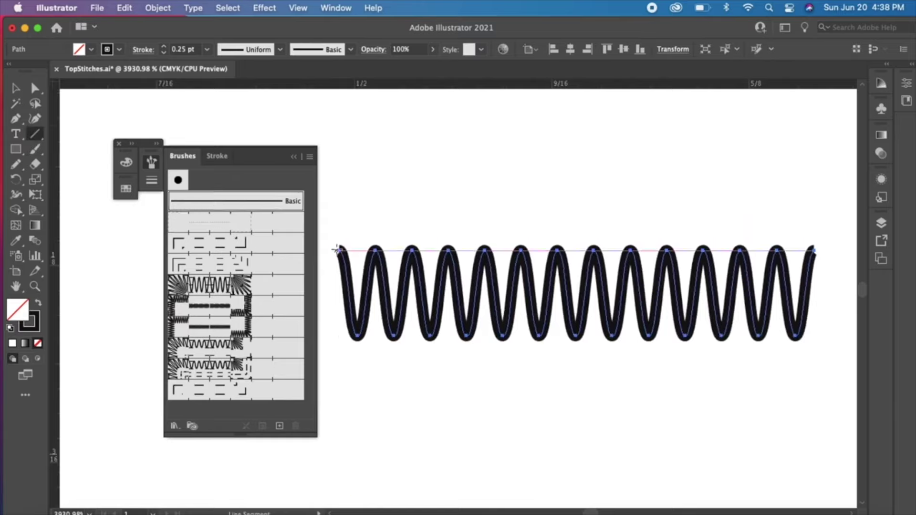
pyautogui.moveTo(334, 250); pyautogui.dragTo(815, 249)
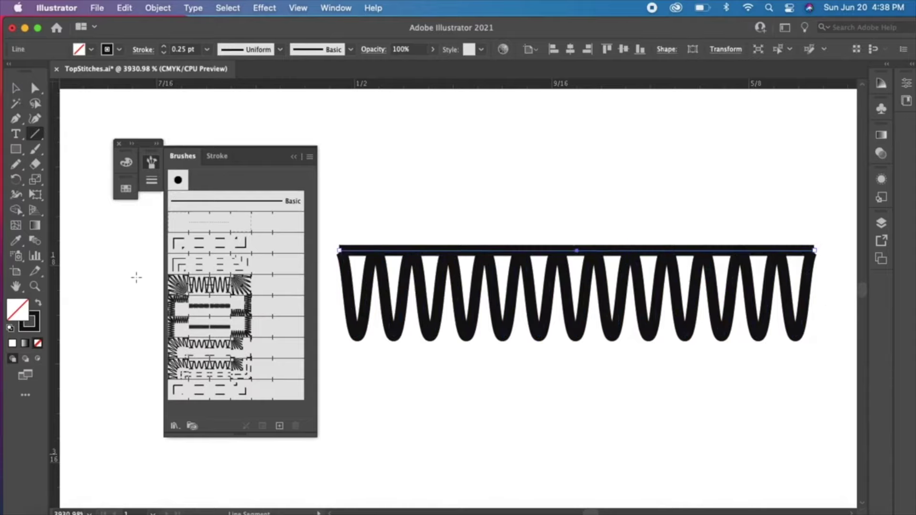
# - Give the new line a dashed stroke with 2 pt dashes and 1 pt gaps, preserving exact dash and gap lengths
pyautogui.click(152, 180)
pyautogui.click(171, 249)
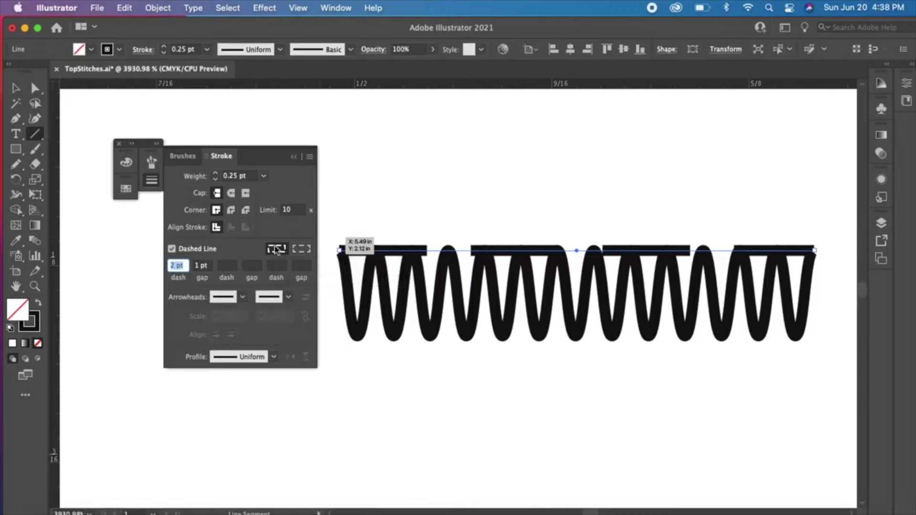
pyautogui.click(302, 250)
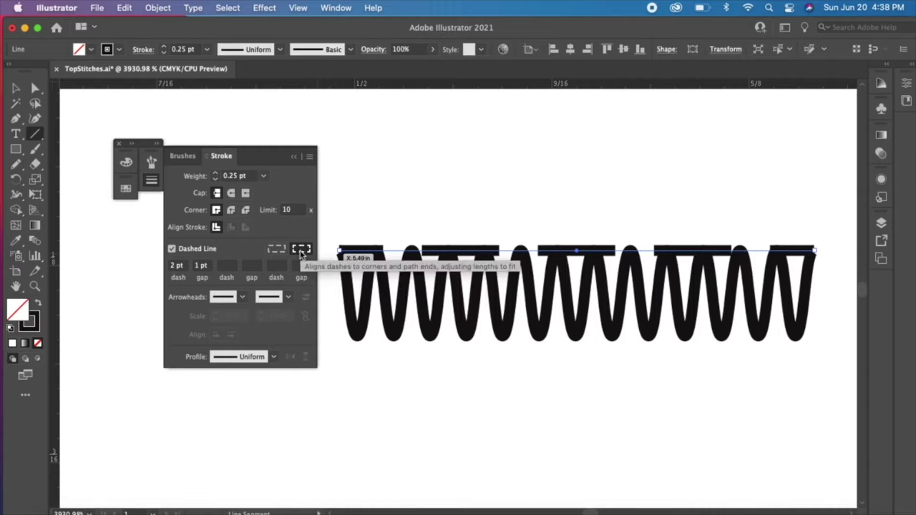
pyautogui.click(277, 248)
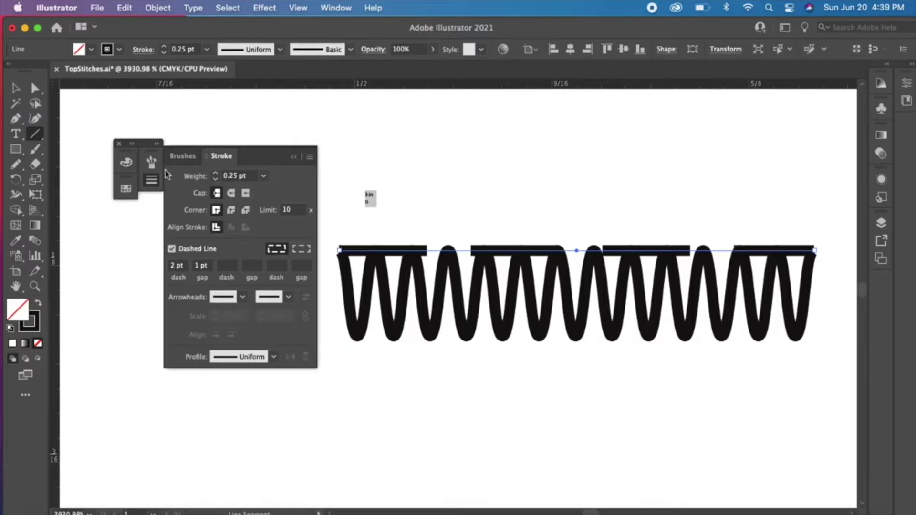
# - Expand the fill and stroke of the dashed line into separate shapes, undoing any stray line drawn
pyautogui.click(159, 8)
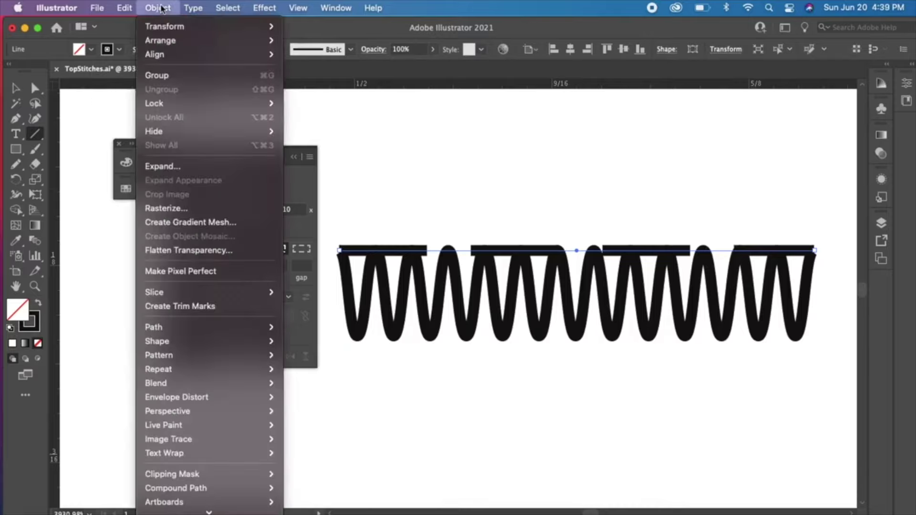
pyautogui.click(195, 166)
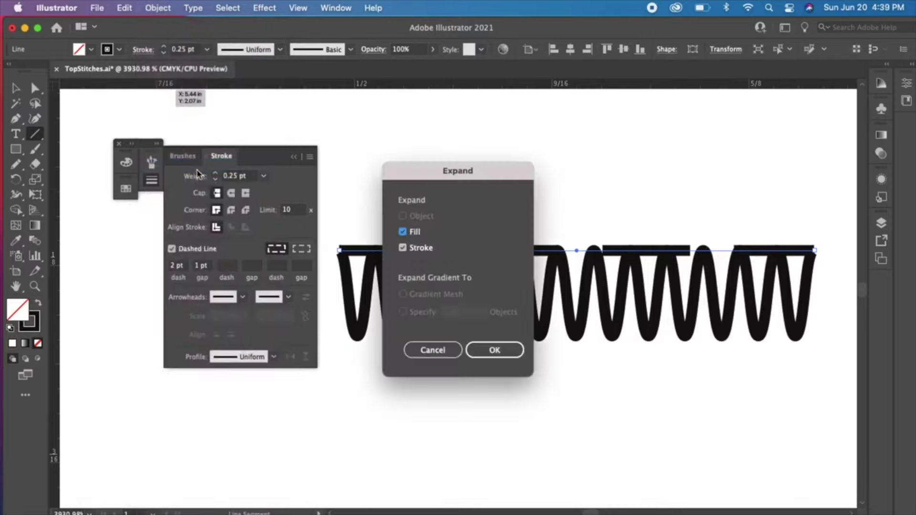
pyautogui.click(490, 355)
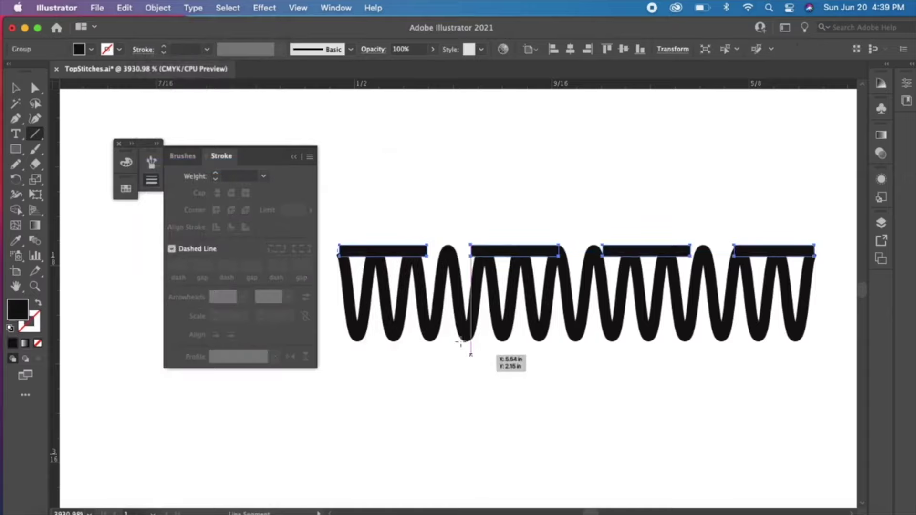
pyautogui.moveTo(559, 234); pyautogui.dragTo(612, 235)
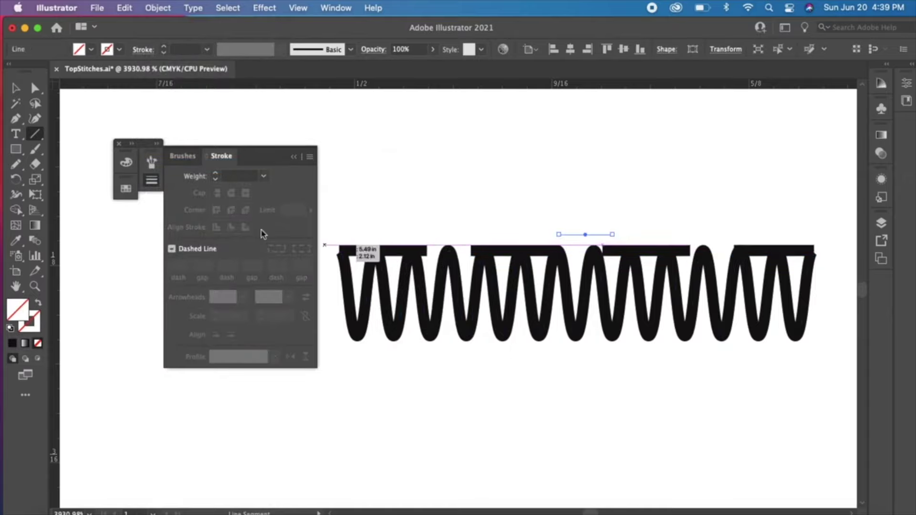
pyautogui.press('super+z')
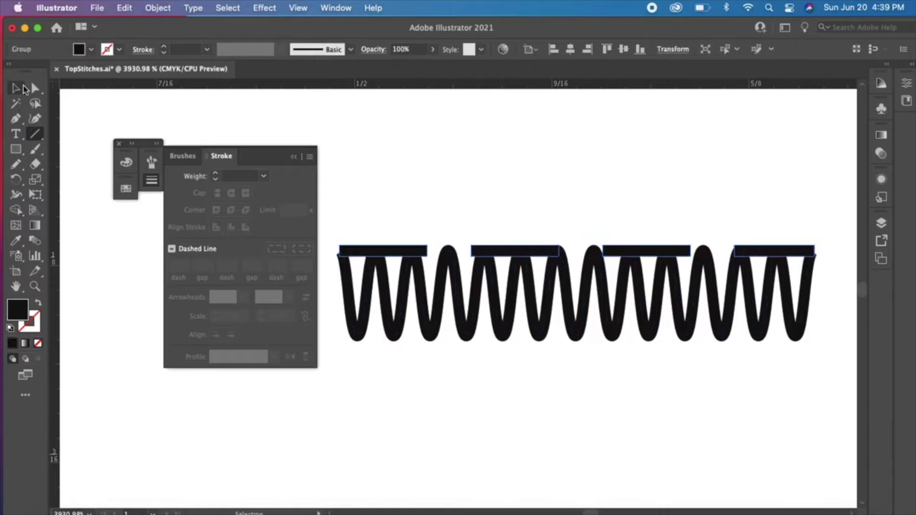
# - Duplicate the expanded dashes straight down onto the lower peaks of the zigzag, and deselect them
pyautogui.click(16, 87)
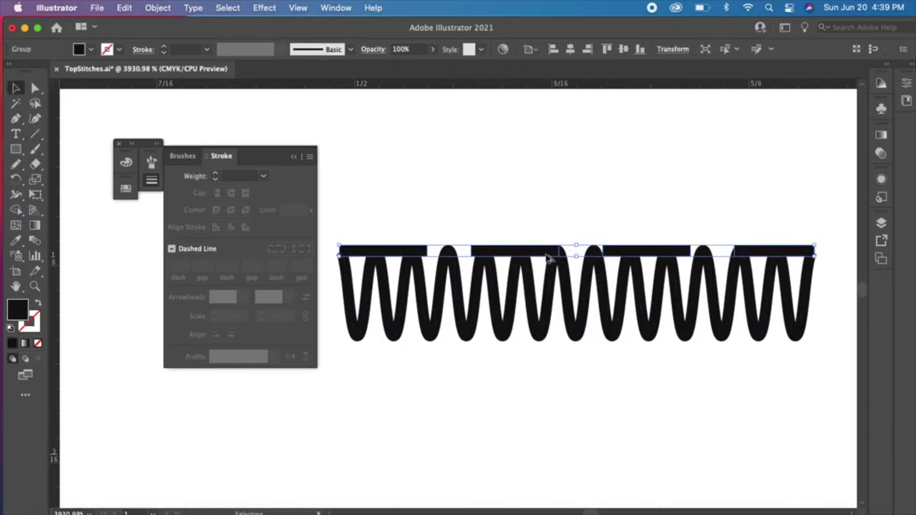
pyautogui.moveTo(548, 256); pyautogui.dragTo(553, 341)
pyautogui.click(565, 375)
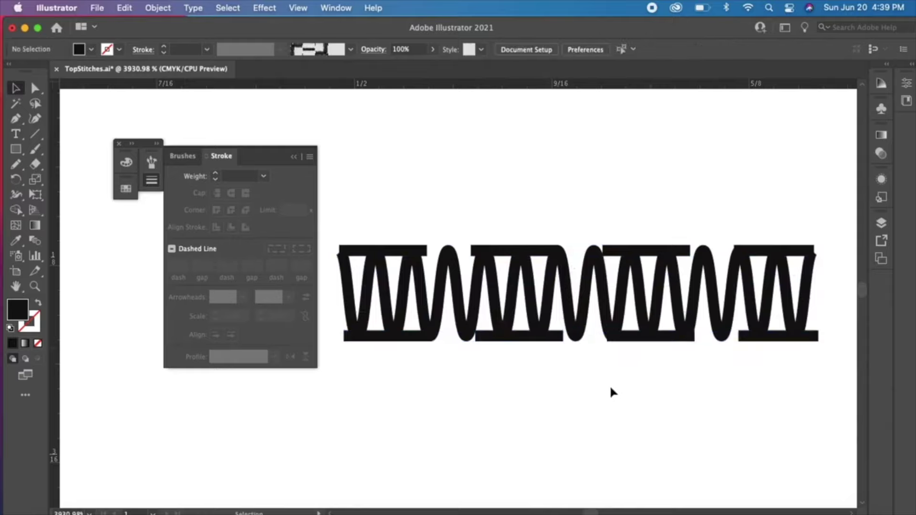
# - Start a new pattern brush from the complete zigzag tile with its upper and lower dashes
pyautogui.press('super+minus')
pyautogui.press('super+minus')
pyautogui.press('super+minus')
pyautogui.press('super+minus')
pyautogui.press('super+minus')
pyautogui.press('super+minus')
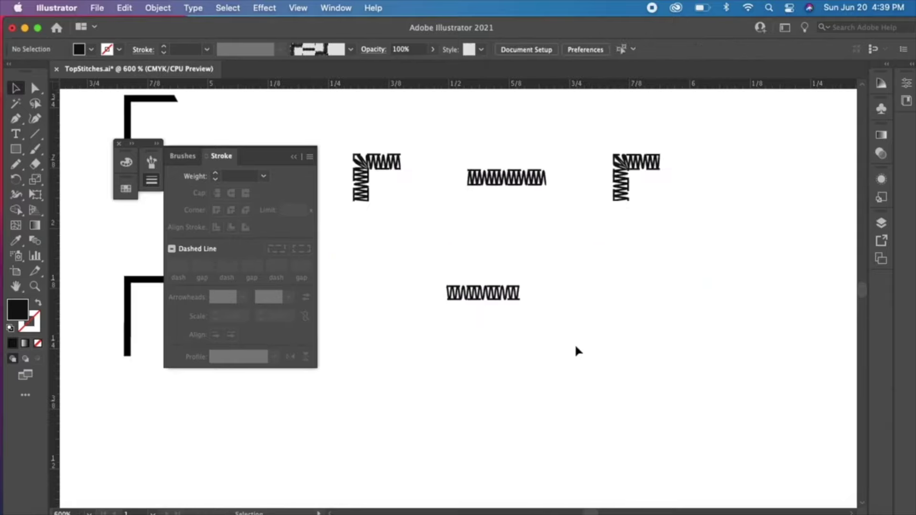
pyautogui.moveTo(511, 329); pyautogui.dragTo(550, 347)
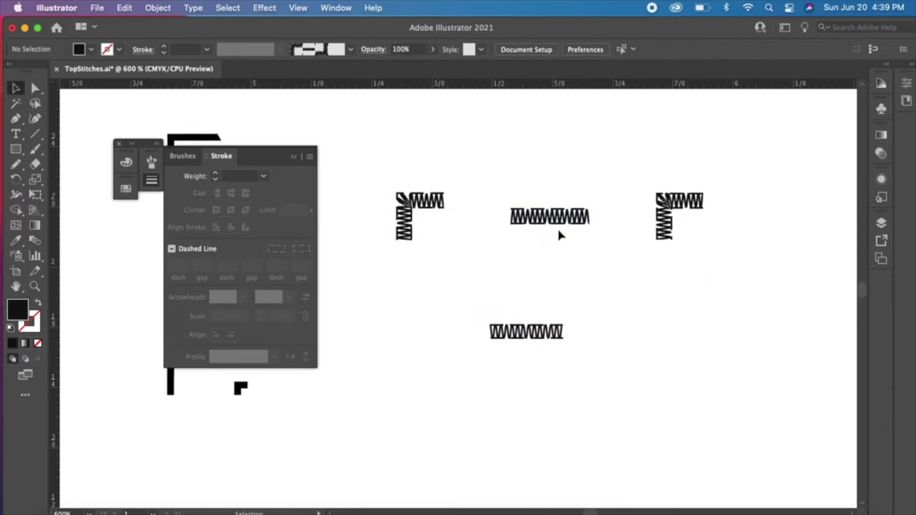
pyautogui.click(152, 162)
pyautogui.click(525, 331)
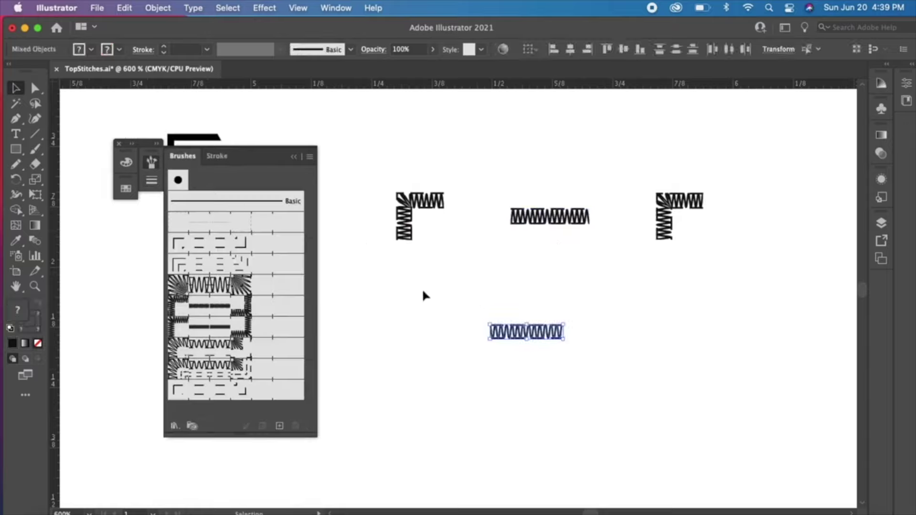
pyautogui.moveTo(491, 339)
pyautogui.mouseDown()
pyautogui.moveTo(522, 346)
pyautogui.moveTo(367, 375)
pyautogui.moveTo(293, 417)
pyautogui.mouseUp()
pyautogui.click(200, 227)
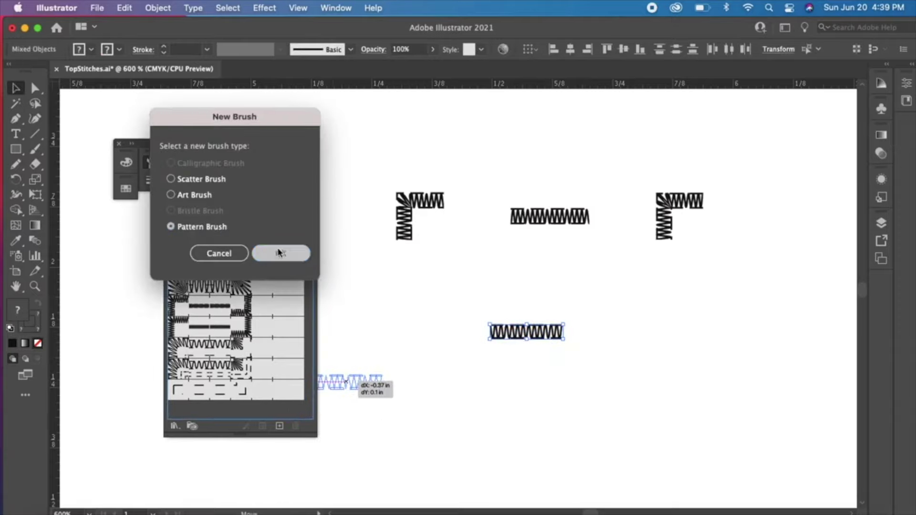
pyautogui.click(276, 253)
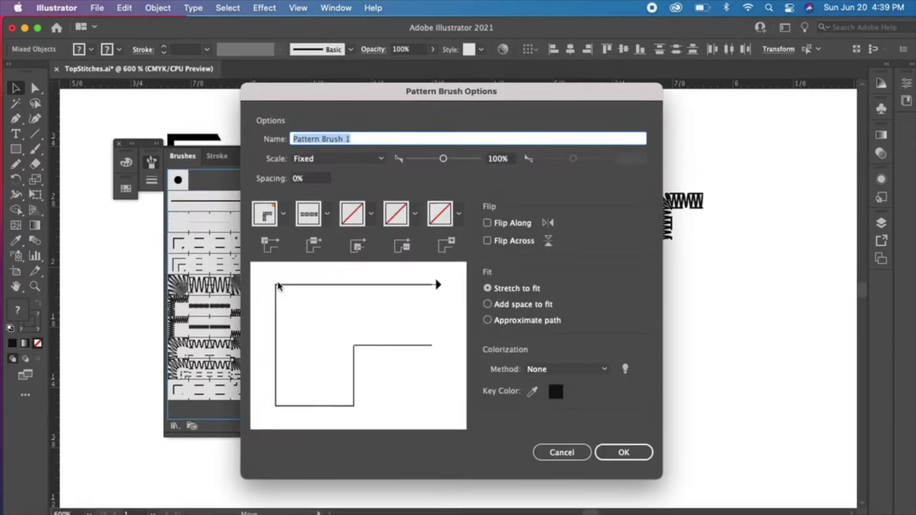
# - Choose a different auto-generated tile for the outer corner and set the inner corner tile to Auto-Overlap
pyautogui.click(283, 214)
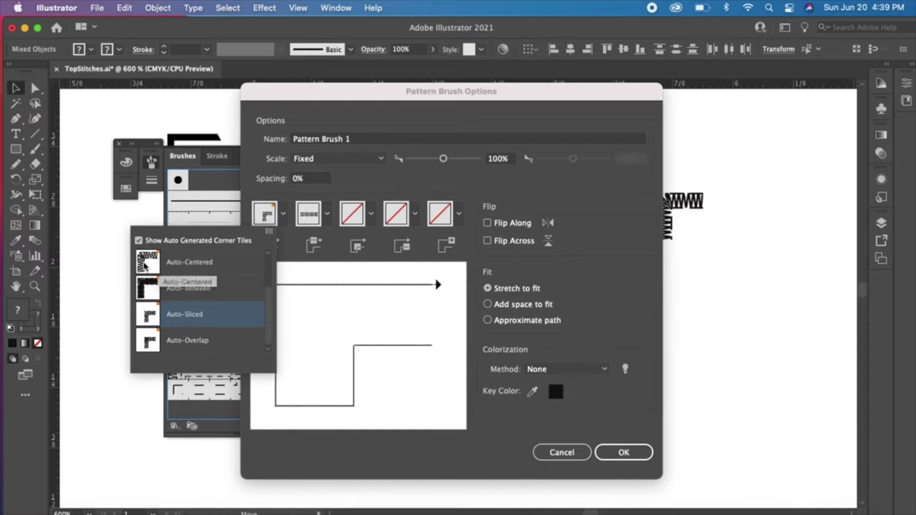
pyautogui.click(148, 289)
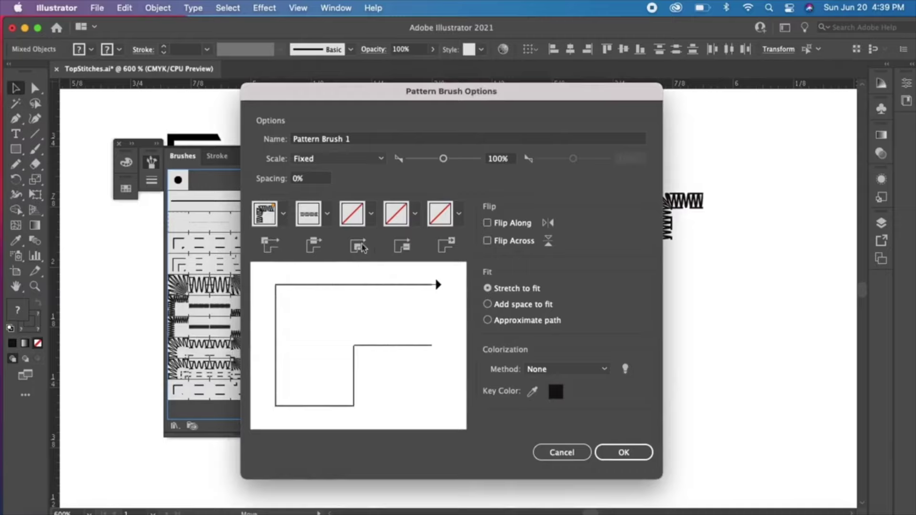
pyautogui.click(372, 215)
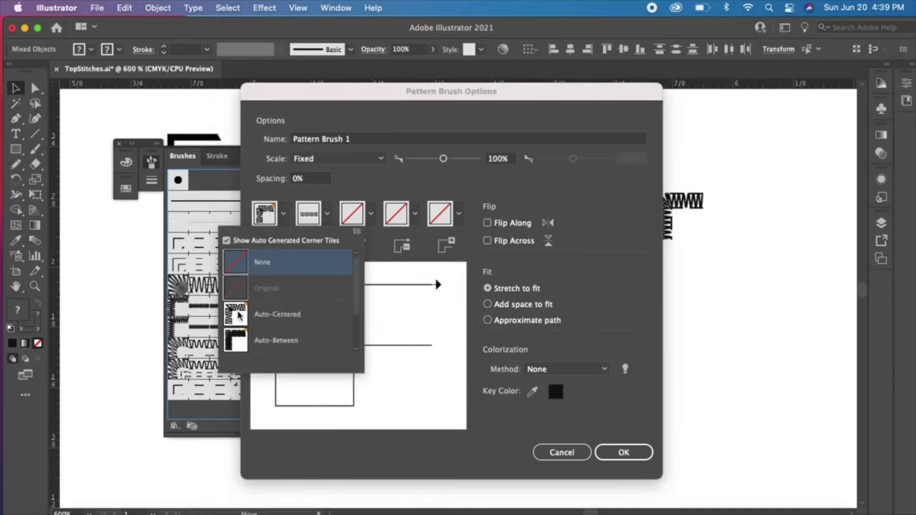
pyautogui.moveTo(356, 285); pyautogui.dragTo(353, 317)
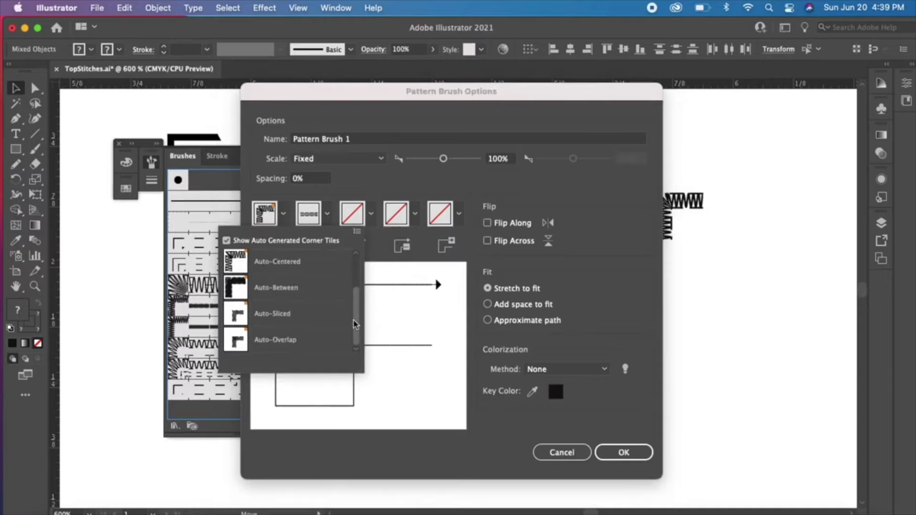
pyautogui.click(237, 341)
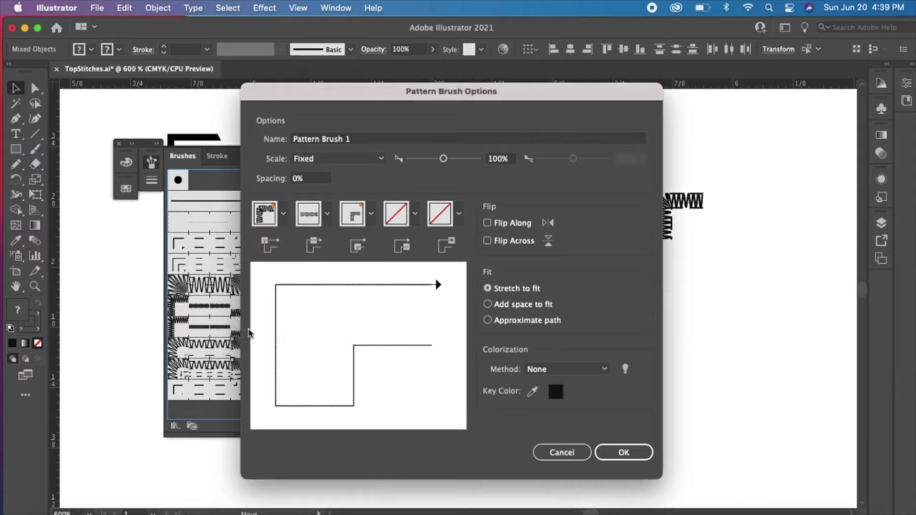
pyautogui.click(371, 214)
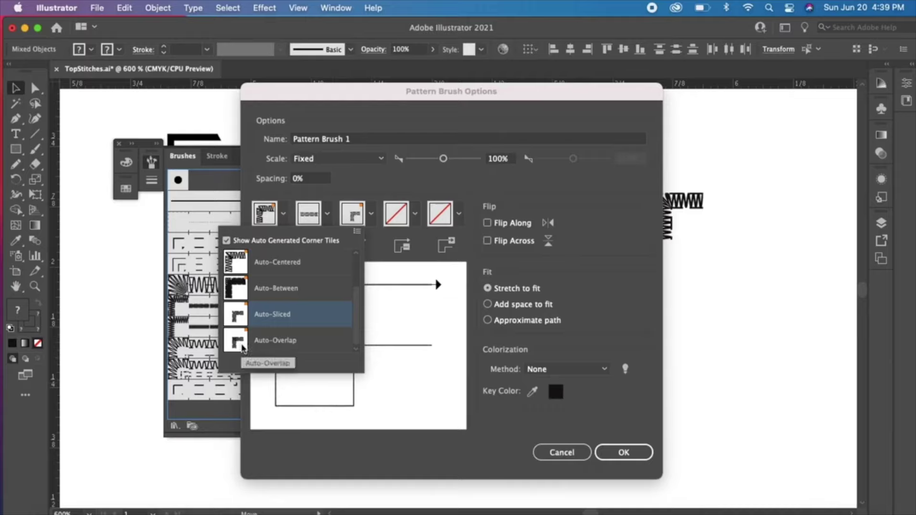
pyautogui.click(270, 350)
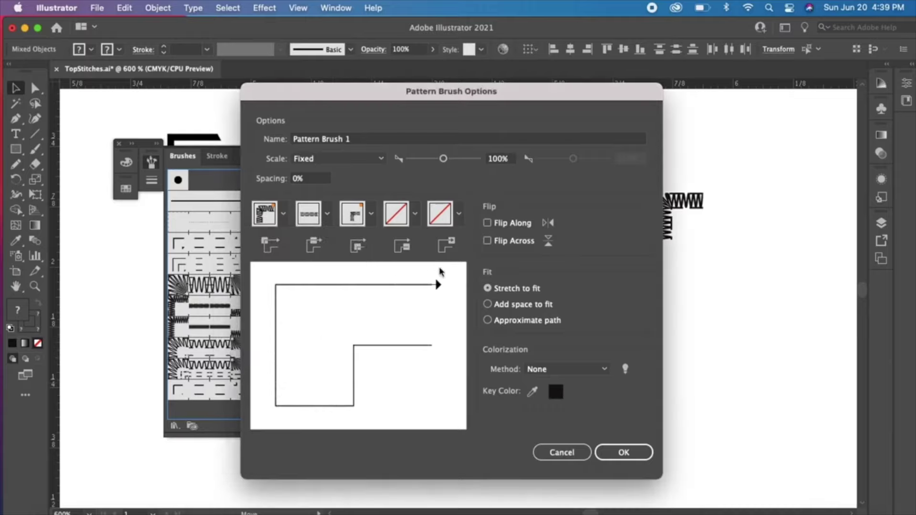
# - Name the pattern brush Test2, create it and deselect the tile artwork
pyautogui.click(354, 139)
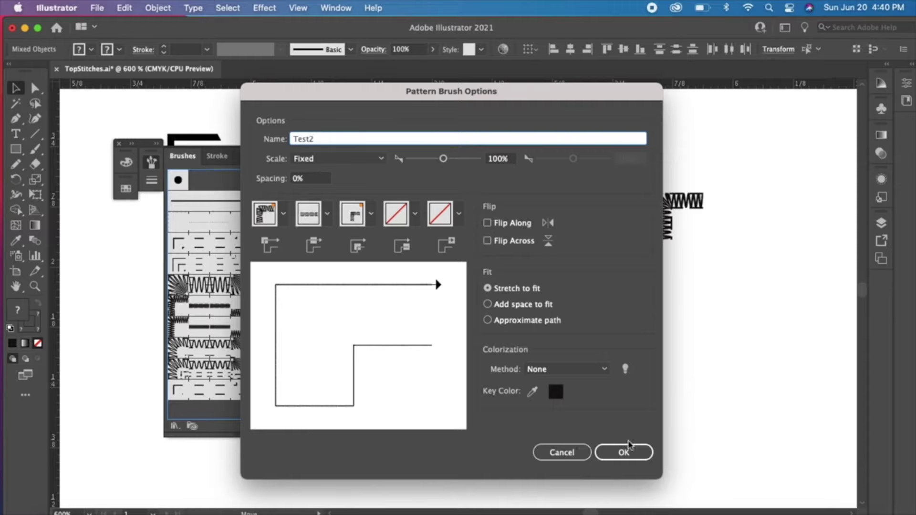
pyautogui.click(625, 452)
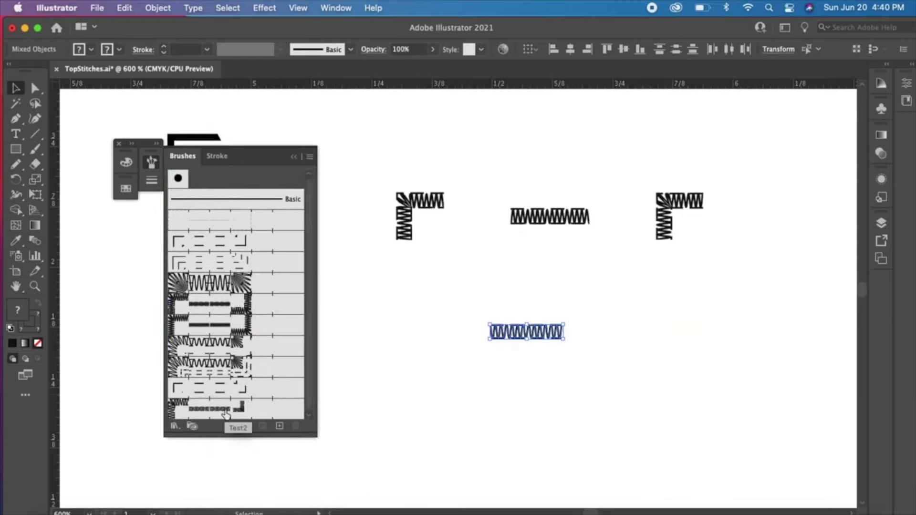
pyautogui.click(394, 343)
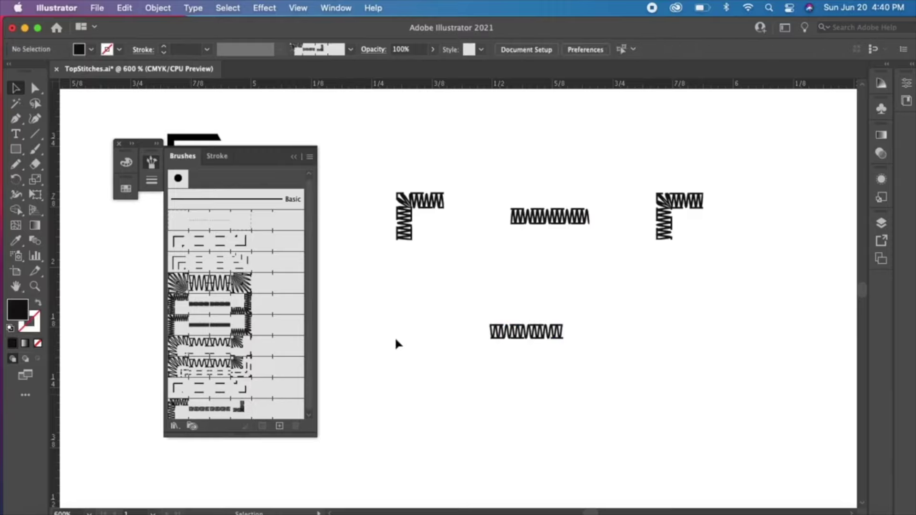
# - Apply the Test2 pattern brush to the L-shaped path on the artboard
pyautogui.hscroll(5, 725, 237)
pyautogui.moveTo(748, 239); pyautogui.dragTo(587, 237)
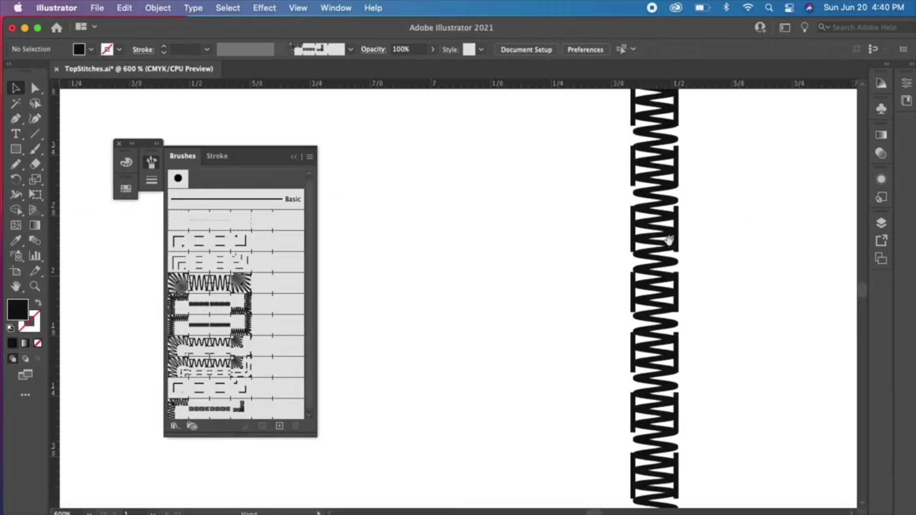
pyautogui.press('super+minus')
pyautogui.press('super+minus')
pyautogui.press('super+minus')
pyautogui.press('super+minus')
pyautogui.press('super+minus')
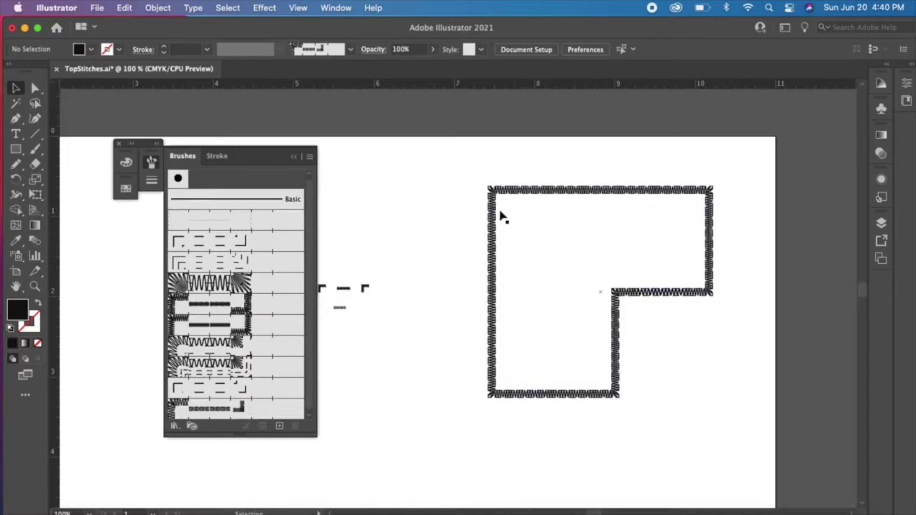
pyautogui.press('super+equal')
pyautogui.moveTo(446, 220); pyautogui.dragTo(564, 261)
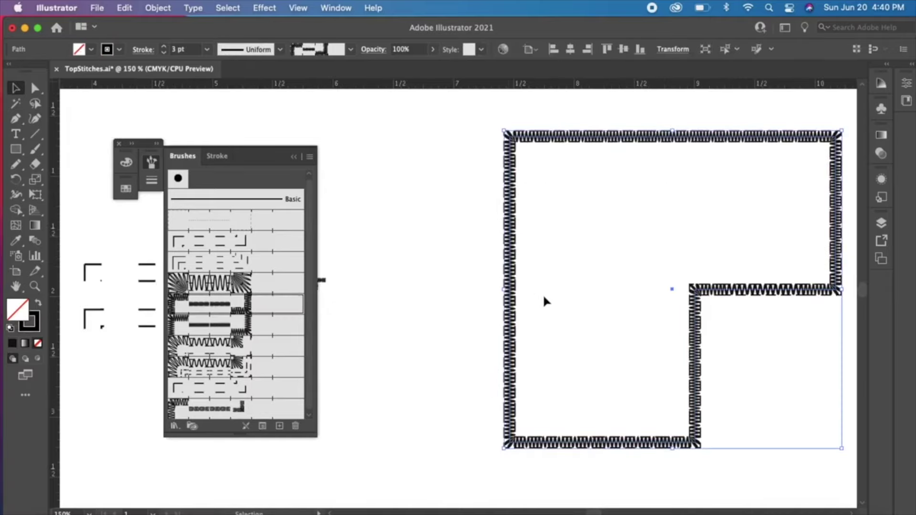
pyautogui.click(256, 415)
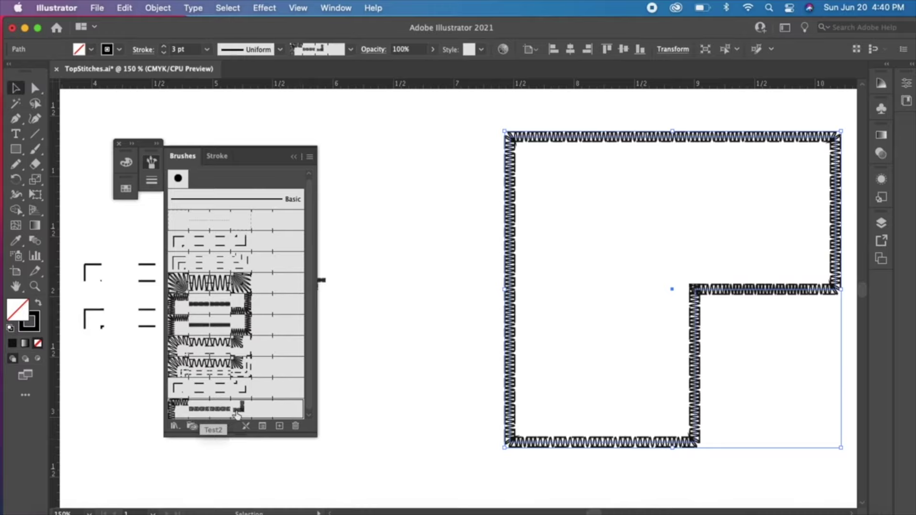
# - Examine up close how the Test2 stitching turns at the corners of the L-shaped path
pyautogui.press('z')
pyautogui.moveTo(492, 120); pyautogui.dragTo(545, 163)
pyautogui.keyDown('alt'); pyautogui.click(490, 308); pyautogui.keyUp('alt')
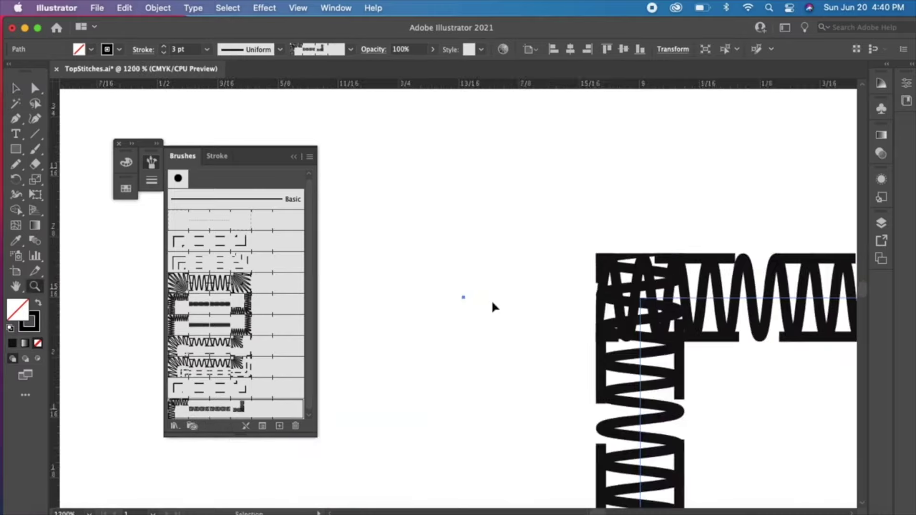
pyautogui.keyDown('alt'); pyautogui.click(492, 305); pyautogui.keyUp('alt')
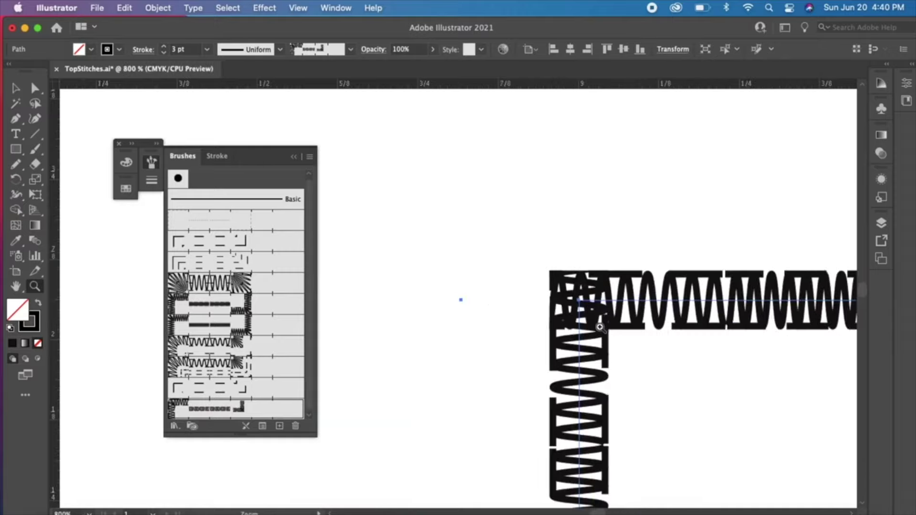
# - Compare the Test2 stitching at the outer and inner corners of the L-shaped path at high magnification
pyautogui.press('super+0')
pyautogui.moveTo(543, 124); pyautogui.dragTo(578, 141)
pyautogui.moveTo(423, 293); pyautogui.dragTo(530, 302)
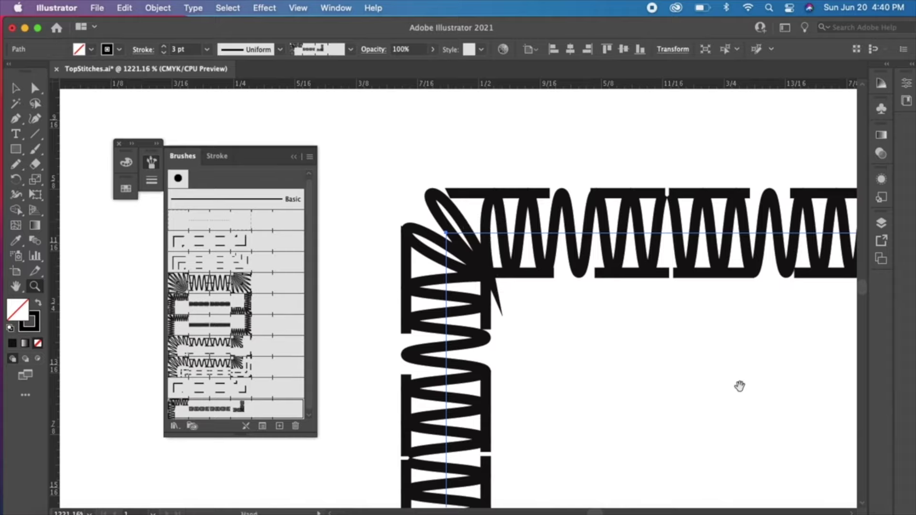
pyautogui.press('super+minus')
pyautogui.press('super+minus')
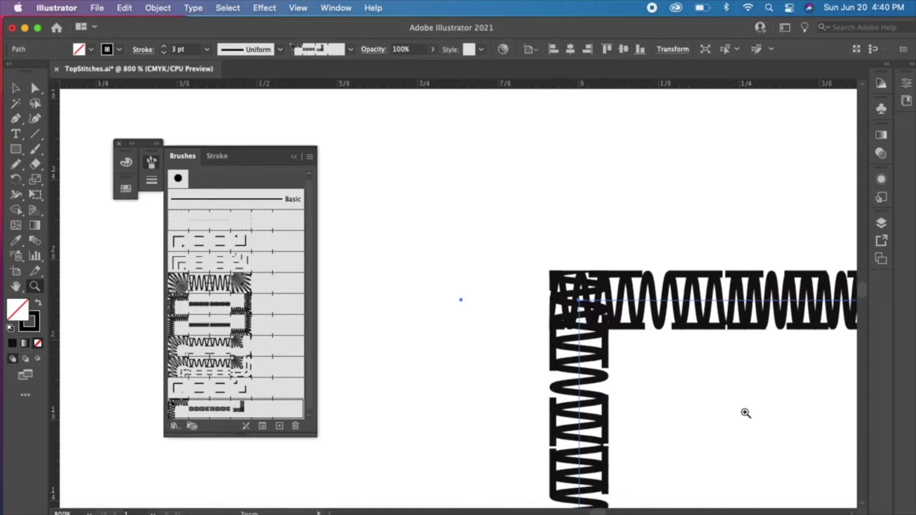
pyautogui.moveTo(618, 306); pyautogui.dragTo(604, 266)
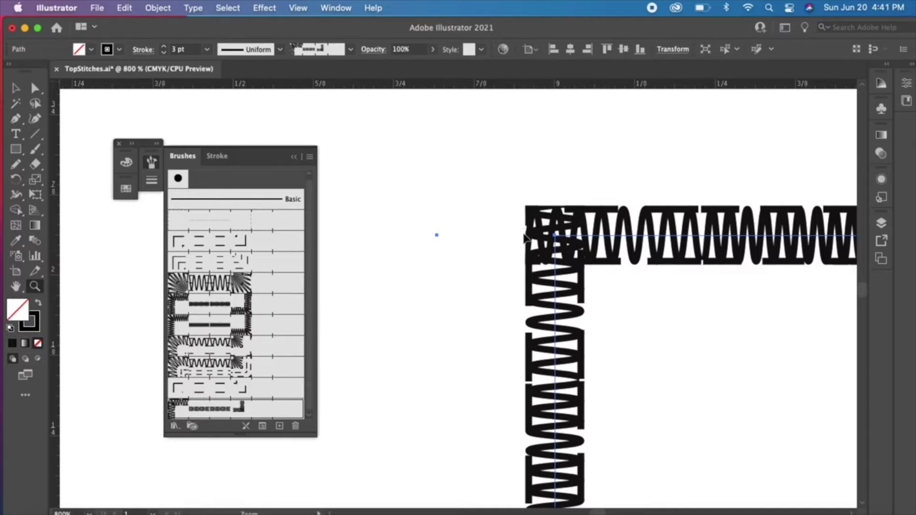
# - Apply the Coverstitch pattern brush to the L-shaped path in place of Test2 and deselect the path
pyautogui.press('super+minus')
pyautogui.press('super+minus')
pyautogui.press('super+minus')
pyautogui.press('super+minus')
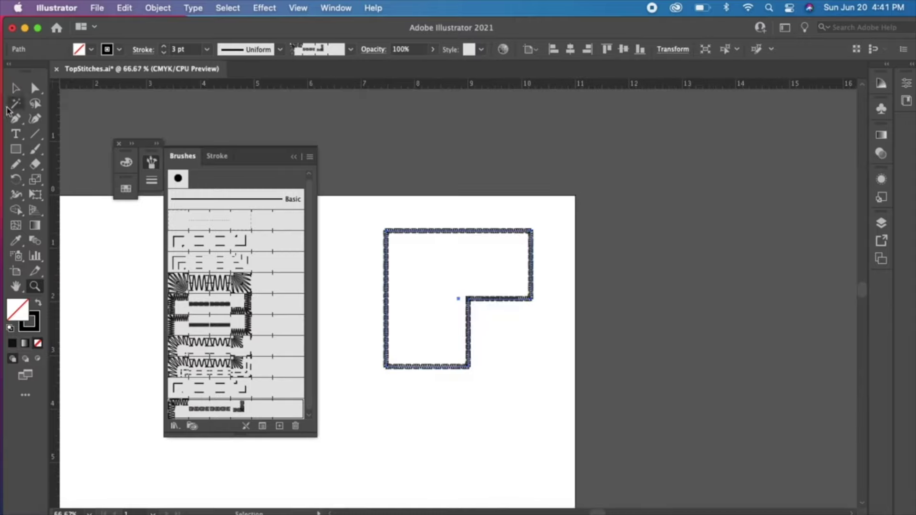
pyautogui.click(16, 88)
pyautogui.click(294, 304)
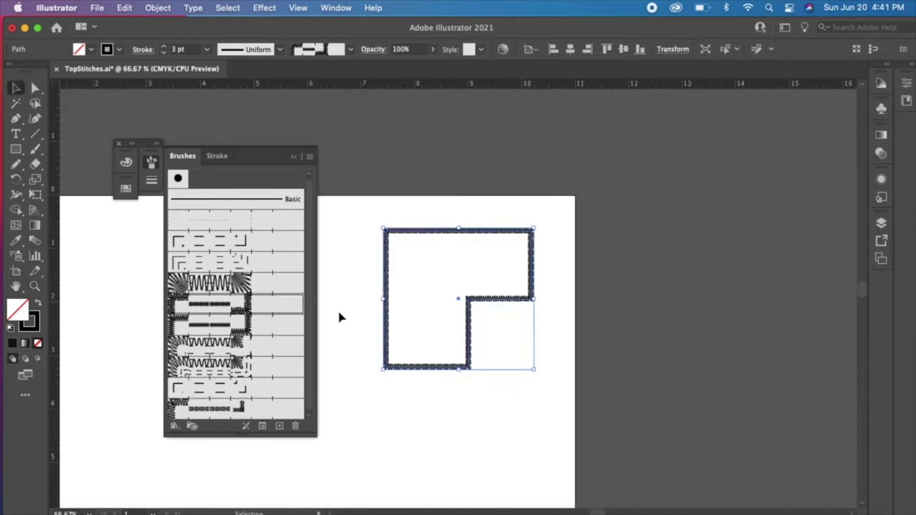
pyautogui.click(341, 317)
# - Select the zigzag tile artwork below the finished tiles and give its strokes round caps and round corner joins
pyautogui.moveTo(333, 321); pyautogui.dragTo(555, 323)
pyautogui.press('z')
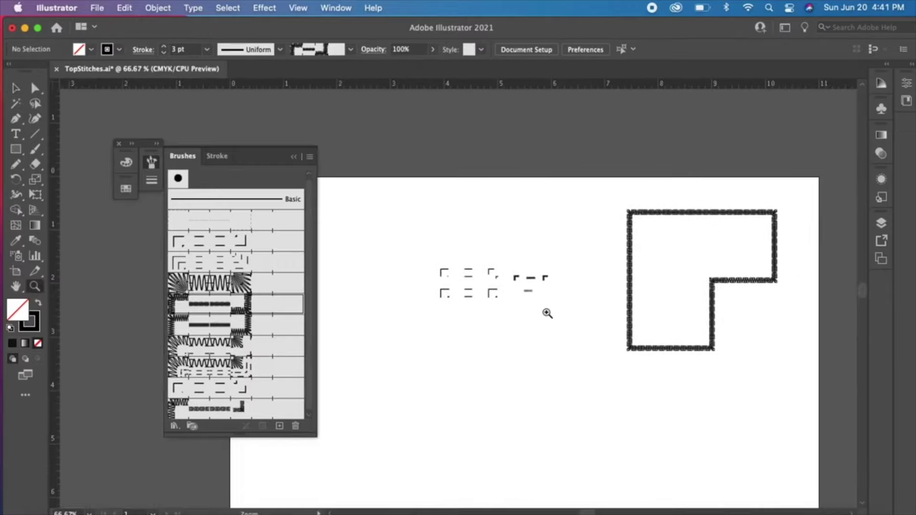
pyautogui.moveTo(515, 288); pyautogui.dragTo(663, 365)
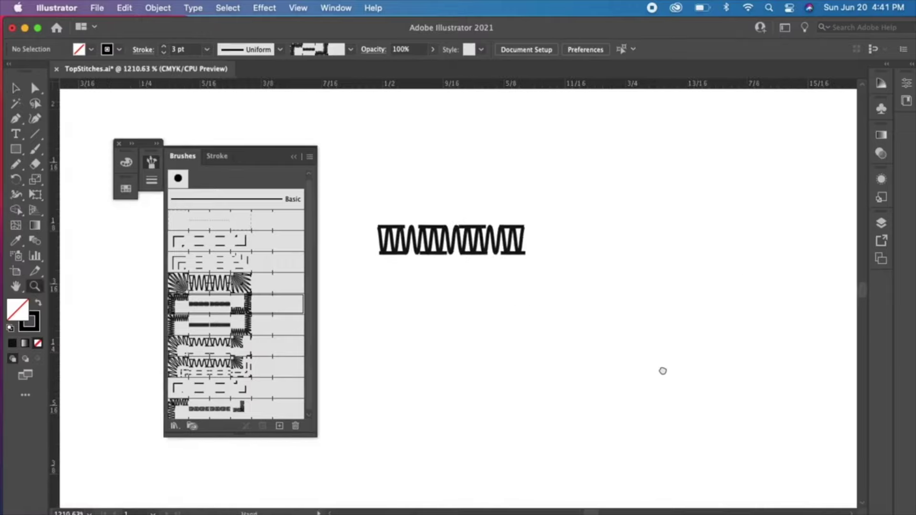
pyautogui.press('v')
pyautogui.moveTo(395, 248); pyautogui.dragTo(571, 301)
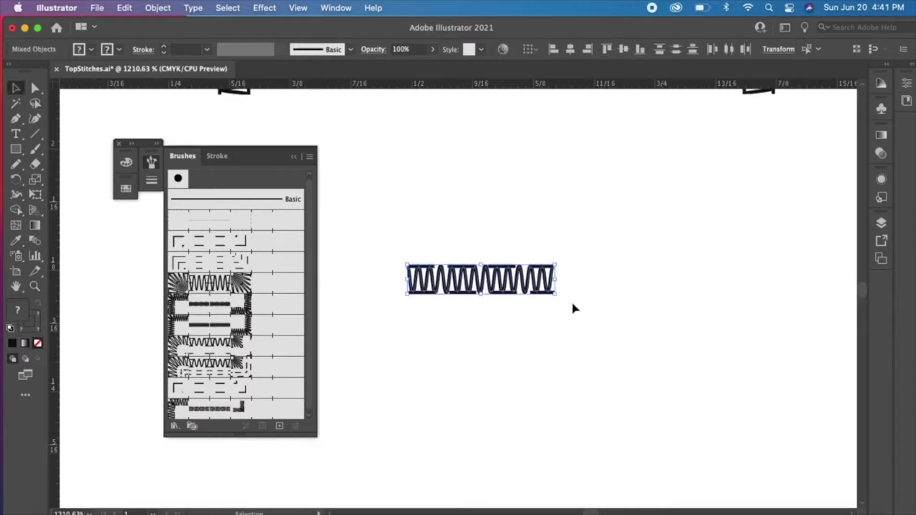
pyautogui.click(152, 180)
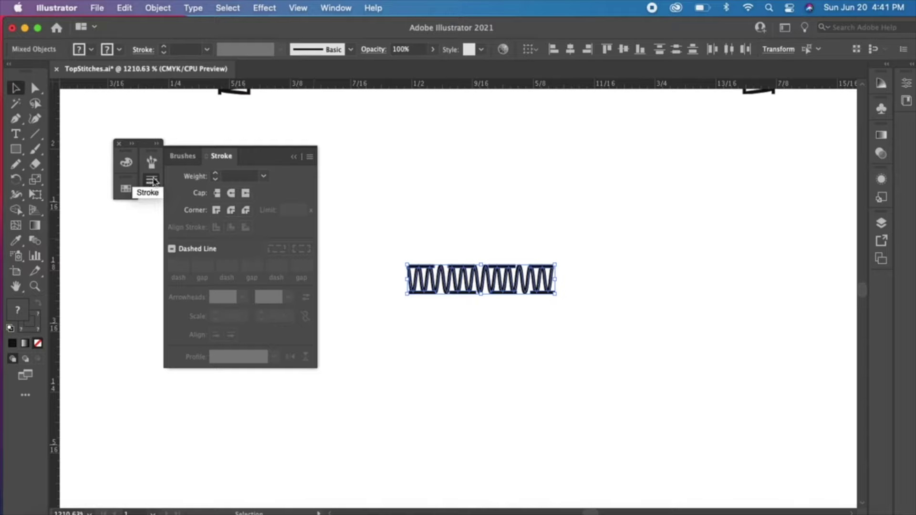
pyautogui.click(232, 194)
pyautogui.click(231, 210)
pyautogui.click(231, 193)
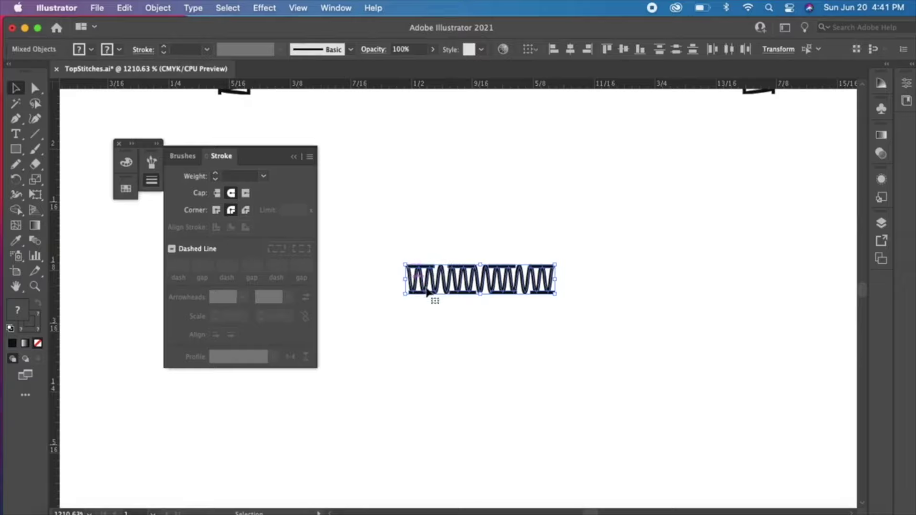
# - Examine the finished Coverstitch tile artwork and how that stitching turns the corner of the L-shaped path
pyautogui.press('super+minus')
pyautogui.press('super+minus')
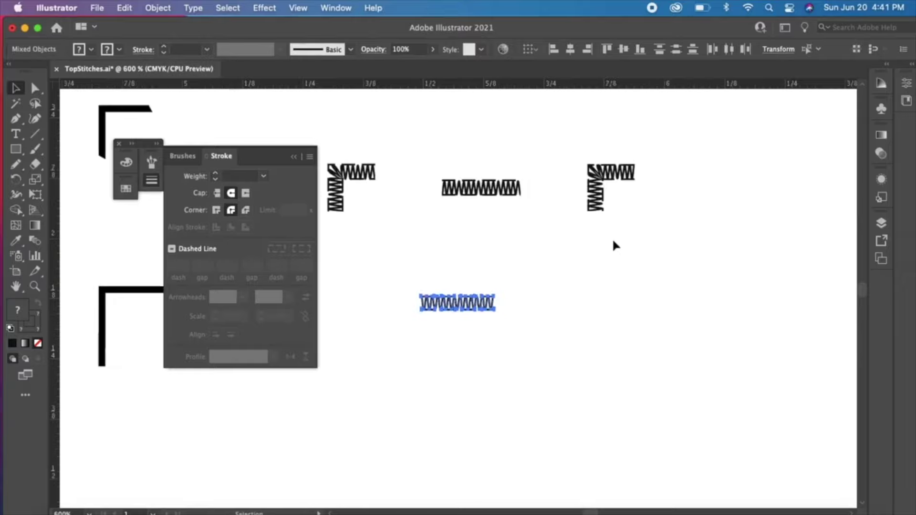
pyautogui.moveTo(798, 203); pyautogui.dragTo(229, 313)
pyautogui.moveTo(685, 213); pyautogui.dragTo(364, 371)
pyautogui.moveTo(706, 189); pyautogui.dragTo(689, 449)
pyautogui.moveTo(695, 153); pyautogui.dragTo(679, 311)
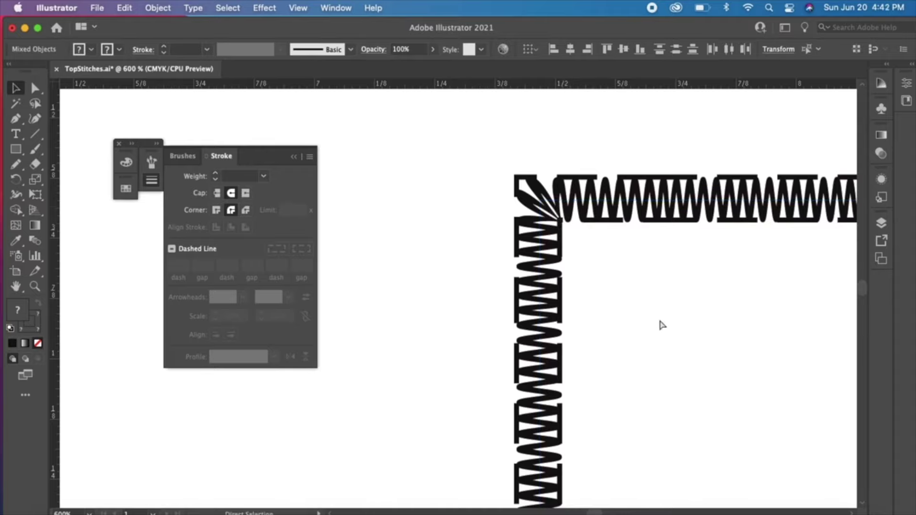
pyautogui.press('super+minus')
pyautogui.press('super+minus')
pyautogui.press('super+minus')
pyautogui.moveTo(578, 295); pyautogui.dragTo(594, 291)
pyautogui.press('super+minus')
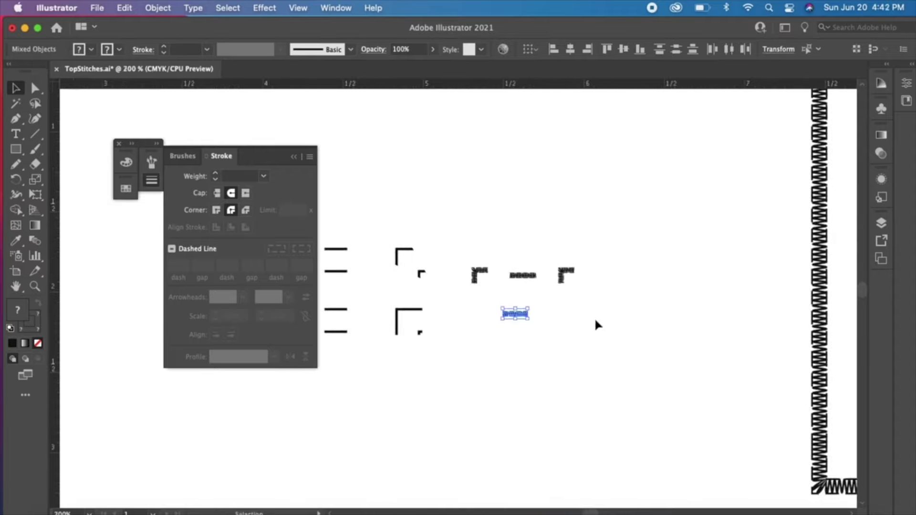
pyautogui.press('super+minus')
pyautogui.moveTo(480, 336)
pyautogui.mouseDown()
pyautogui.moveTo(537, 344)
pyautogui.moveTo(494, 348)
pyautogui.moveTo(492, 338)
pyautogui.mouseUp()
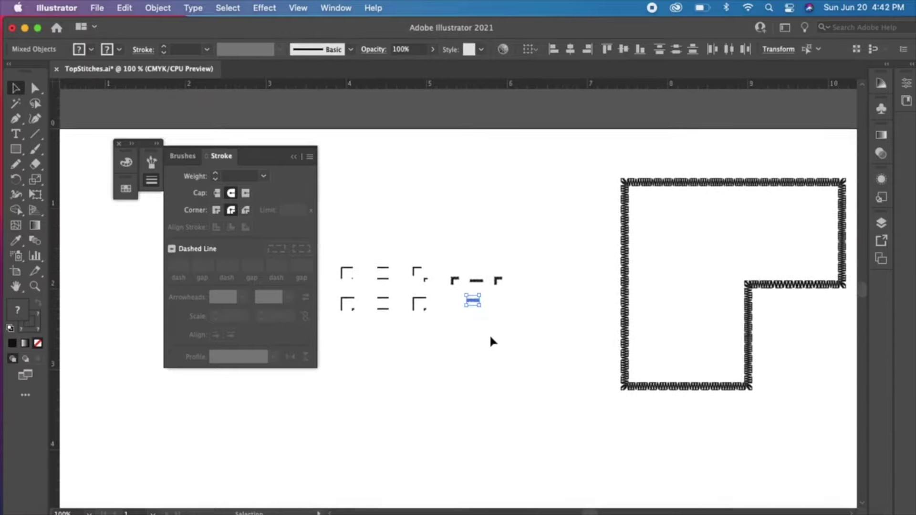
# - Switch the Brushes panel from thumbnails to a list view showing the brush names
pyautogui.click(152, 162)
pyautogui.click(310, 157)
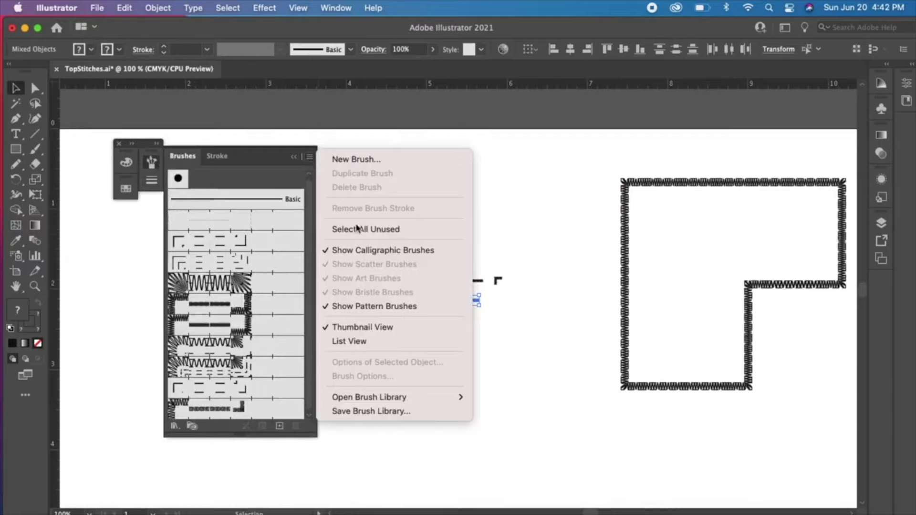
pyautogui.click(366, 343)
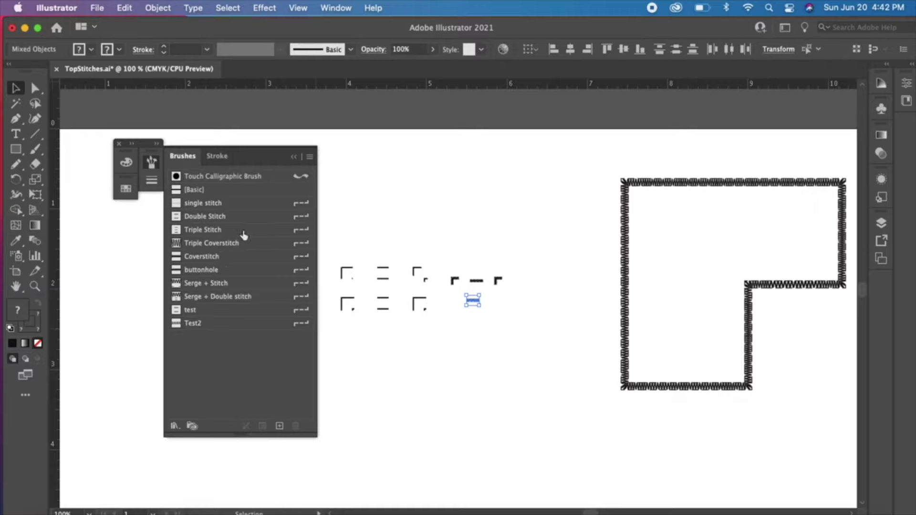
# - Deselect the tile artwork and paint a narrow U-shaped loop below the tiles using the buttonhole brush
pyautogui.click(197, 270)
pyautogui.click(375, 368)
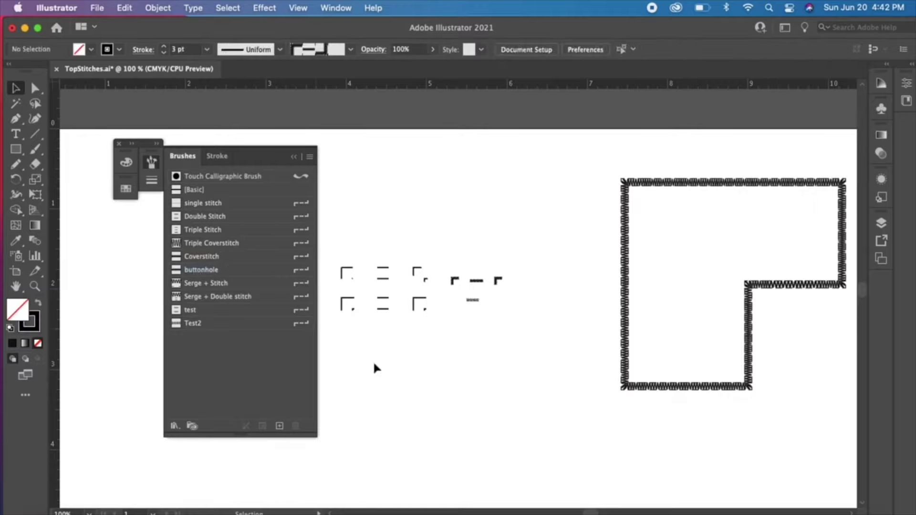
pyautogui.click(199, 273)
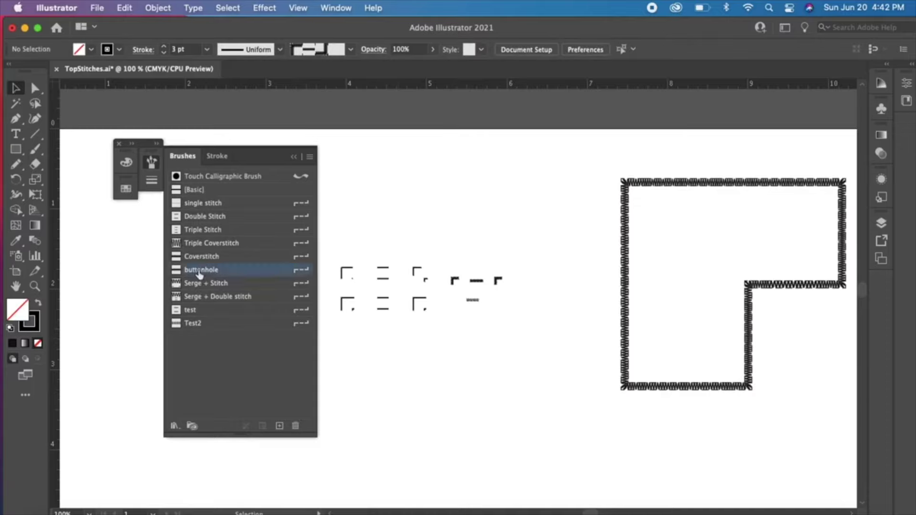
pyautogui.click(38, 155)
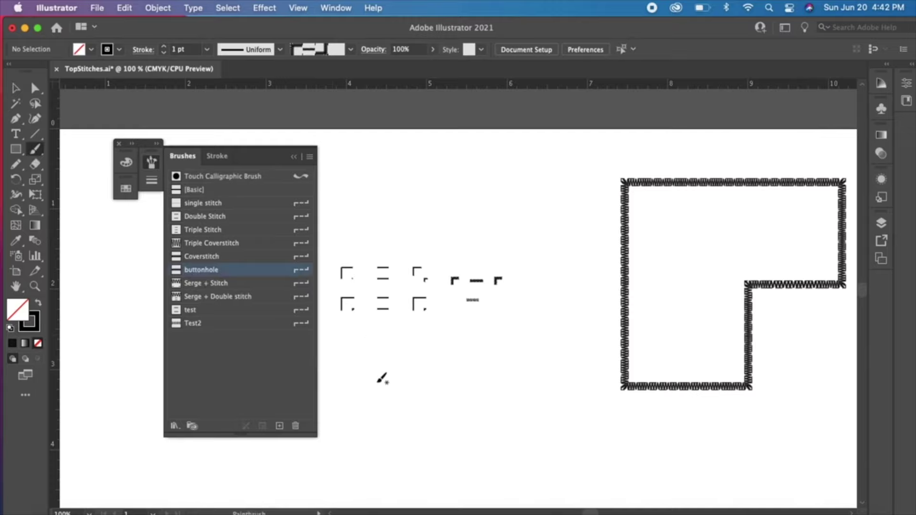
pyautogui.moveTo(374, 372)
pyautogui.mouseDown()
pyautogui.moveTo(375, 374)
pyautogui.moveTo(420, 385)
pyautogui.mouseUp()
pyautogui.press('z')
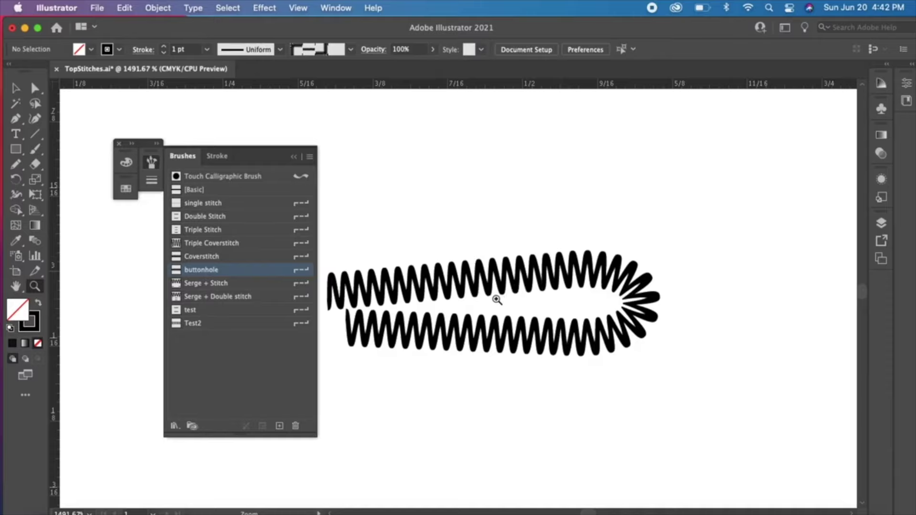
# - Try a straight horizontal buttonhole stroke above the painted loop and undo it
pyautogui.click(35, 149)
pyautogui.moveTo(462, 187); pyautogui.dragTo(673, 188)
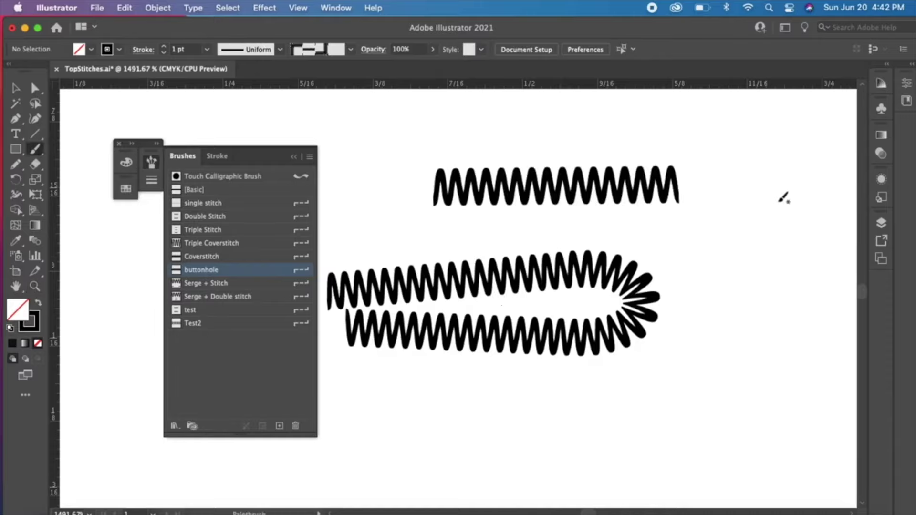
pyautogui.press('super+z')
# - Paint a short horizontal stroke just above the buttonhole loop using the Serge + Double stitch brush
pyautogui.press('super+minus')
pyautogui.press('super+minus')
pyautogui.press('super+minus')
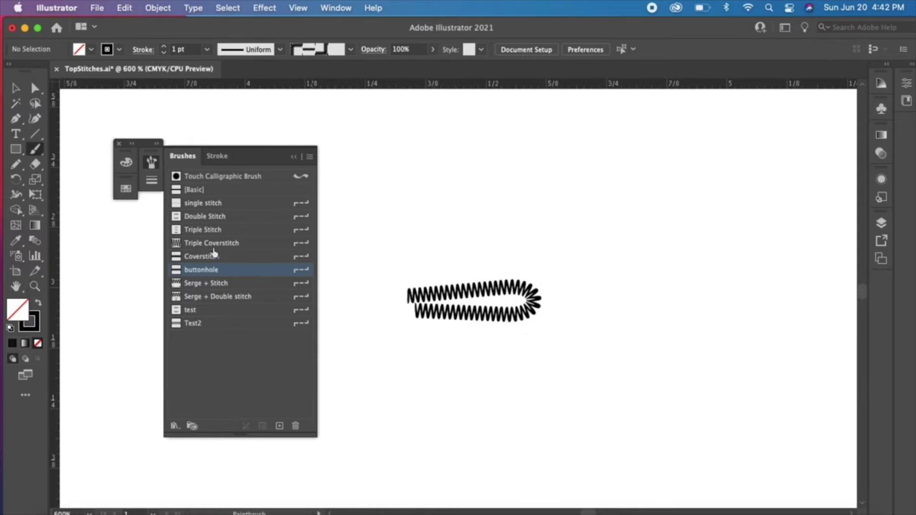
pyautogui.click(207, 298)
pyautogui.moveTo(399, 205); pyautogui.dragTo(747, 210)
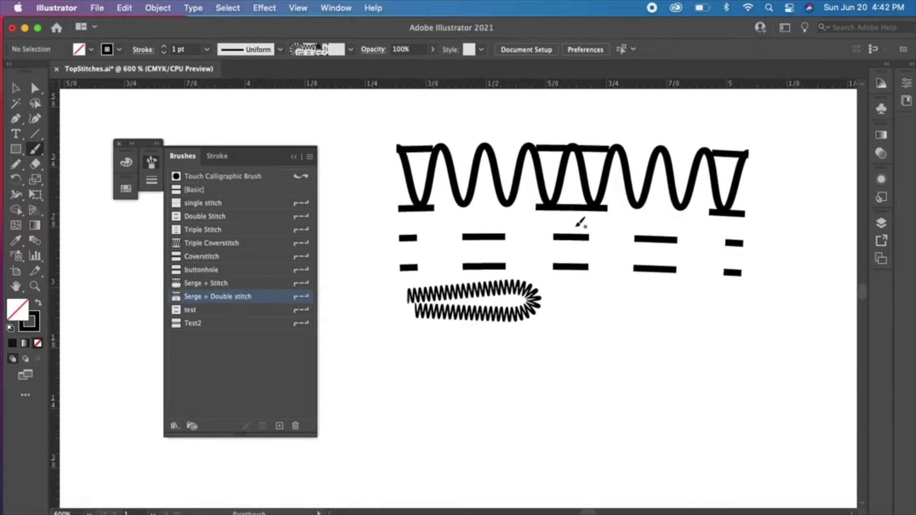
# - Paint a long, gently rising curved stroke below the buttonhole loop using the Serge + Double stitch brush
pyautogui.press('super+minus')
pyautogui.press('super+minus')
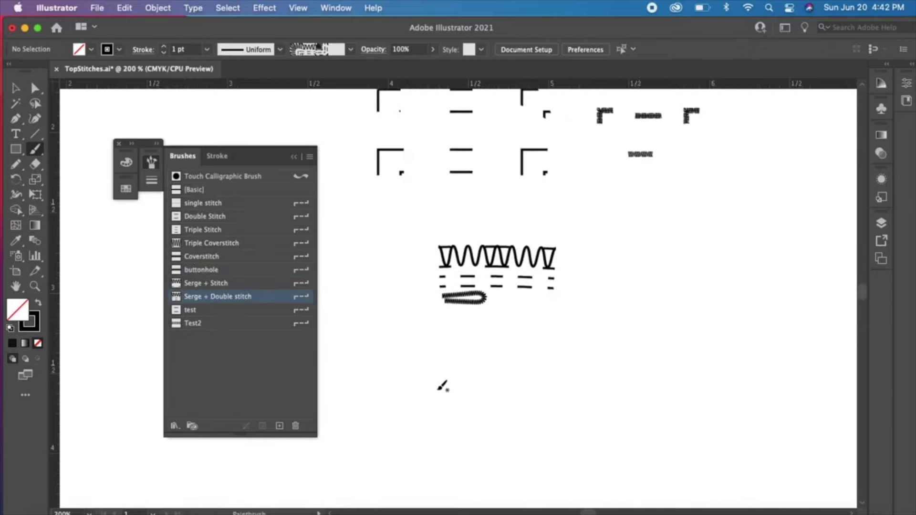
pyautogui.moveTo(458, 358); pyautogui.dragTo(459, 435)
pyautogui.moveTo(722, 378); pyautogui.dragTo(723, 379)
pyautogui.press('super+z')
pyautogui.press('super+shift+z')
pyautogui.press('v')
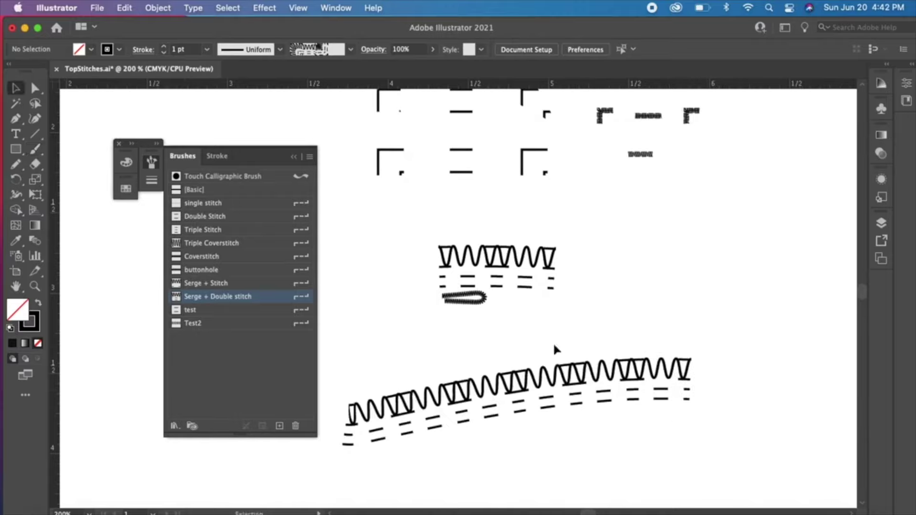
# - Reduce the long curved stroke's weight to 0.75 pt and finally to 0.25 pt, and deselect it
pyautogui.moveTo(555, 350); pyautogui.dragTo(610, 438)
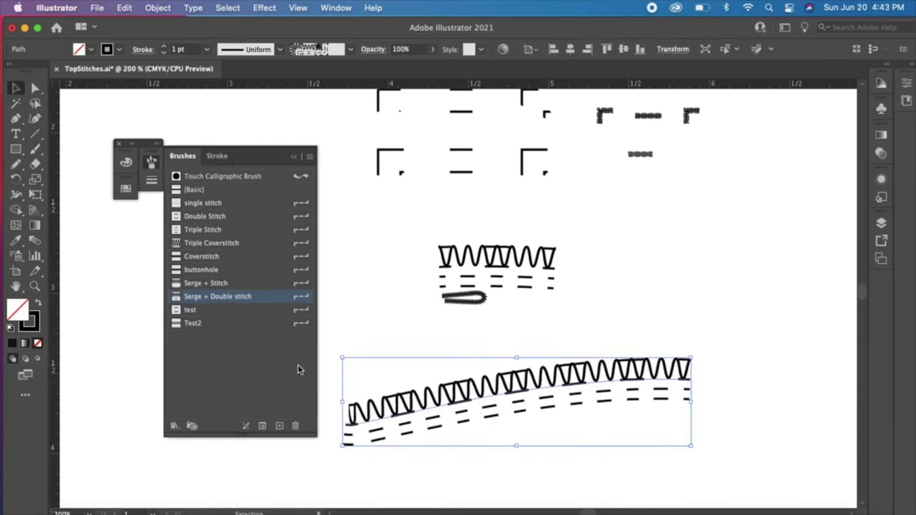
pyautogui.click(152, 181)
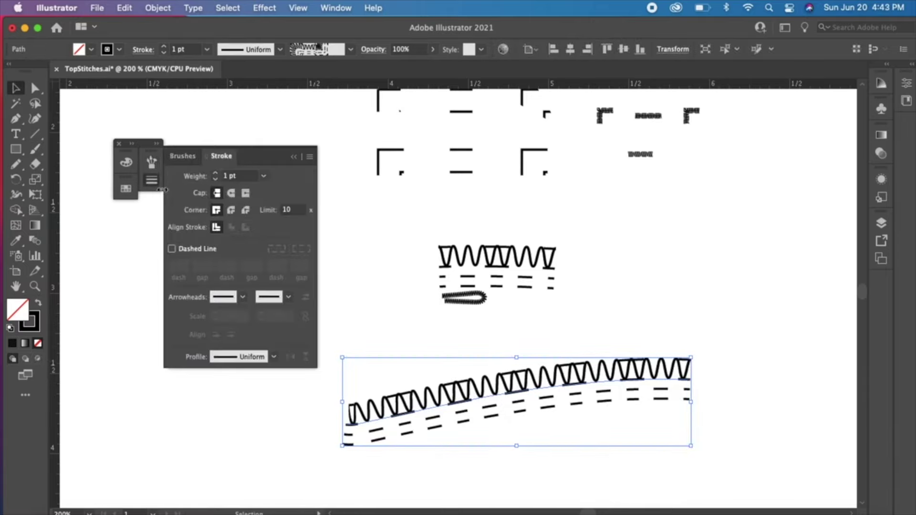
pyautogui.click(263, 176)
pyautogui.click(270, 163)
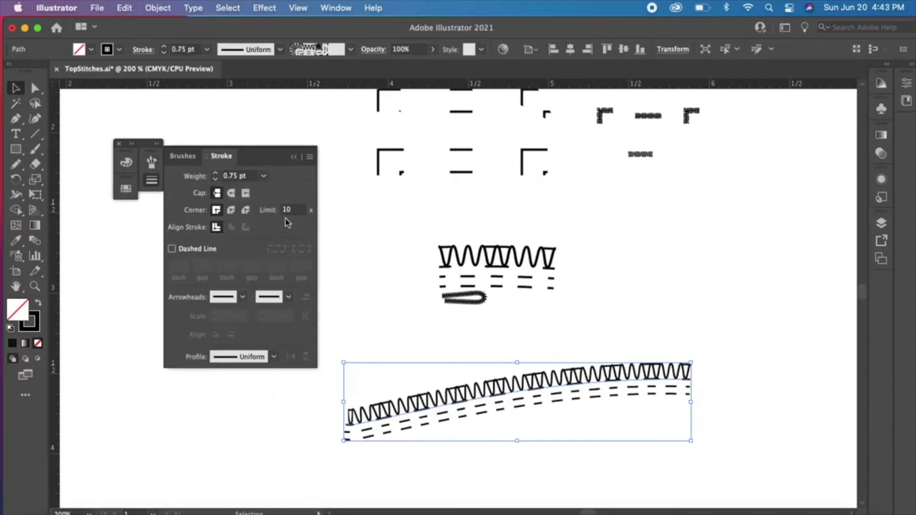
pyautogui.click(264, 175)
pyautogui.click(284, 190)
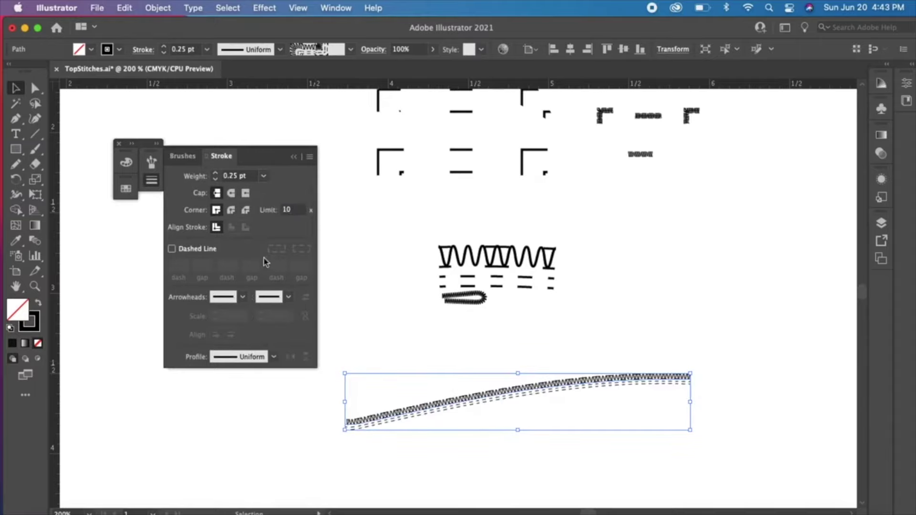
pyautogui.click(438, 338)
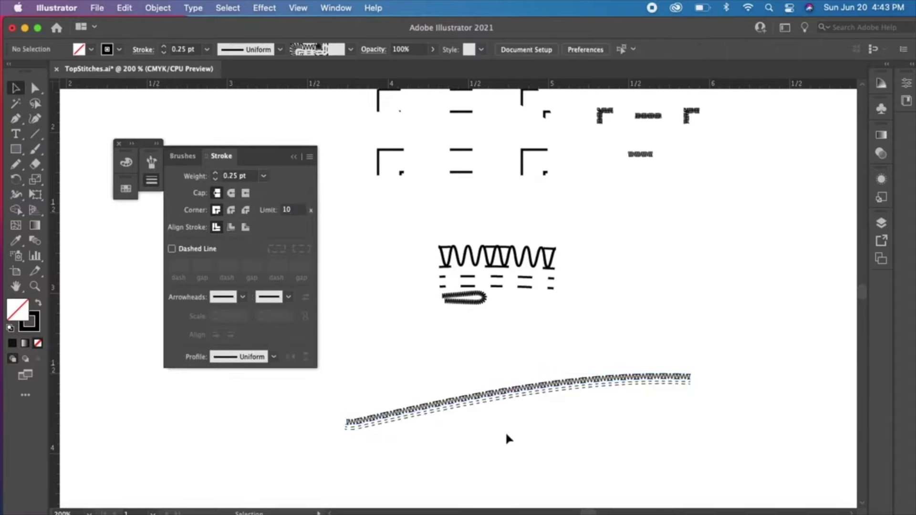
# - Set up the Paintbrush tool with the Triple Stitch brush
pyautogui.click(35, 150)
pyautogui.click(153, 165)
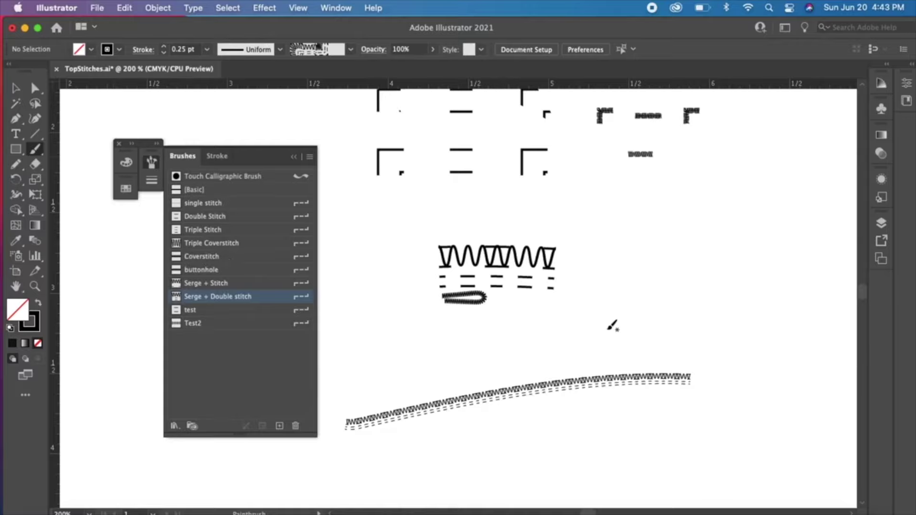
pyautogui.press('space')
pyautogui.moveTo(582, 353)
pyautogui.mouseDown()
pyautogui.moveTo(573, 448)
pyautogui.moveTo(618, 349)
pyautogui.mouseUp()
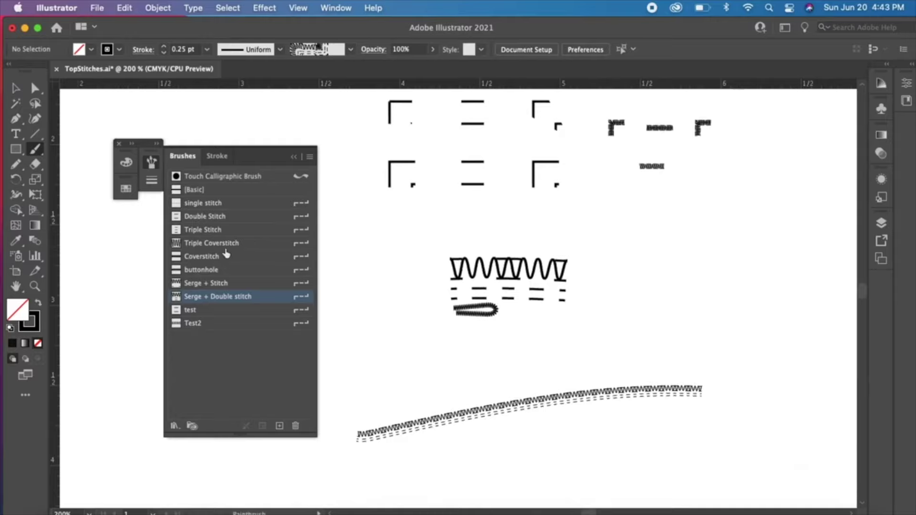
pyautogui.click(211, 234)
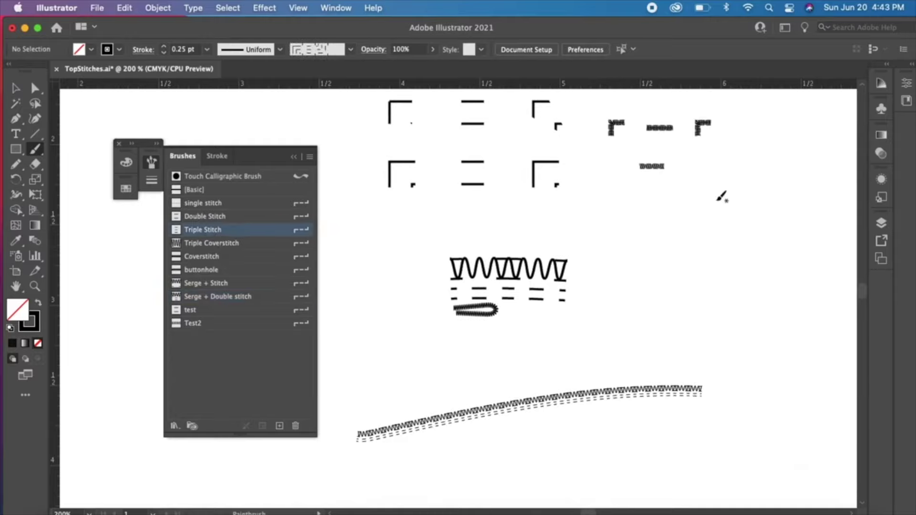
# - Try two downward Triple Stitch strokes beside the short serge sample and undo both
pyautogui.moveTo(660, 212); pyautogui.dragTo(651, 327)
pyautogui.moveTo(723, 205); pyautogui.dragTo(739, 380)
pyautogui.press('super+z')
pyautogui.press('super+z')
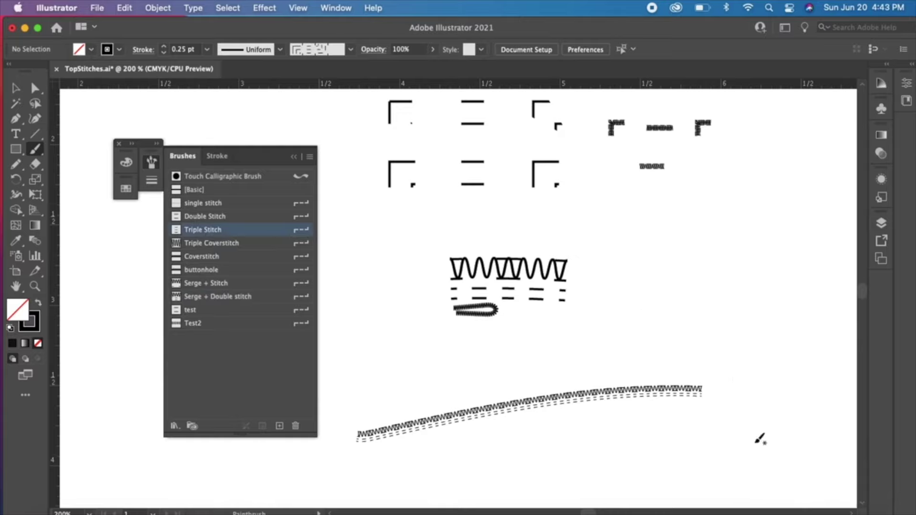